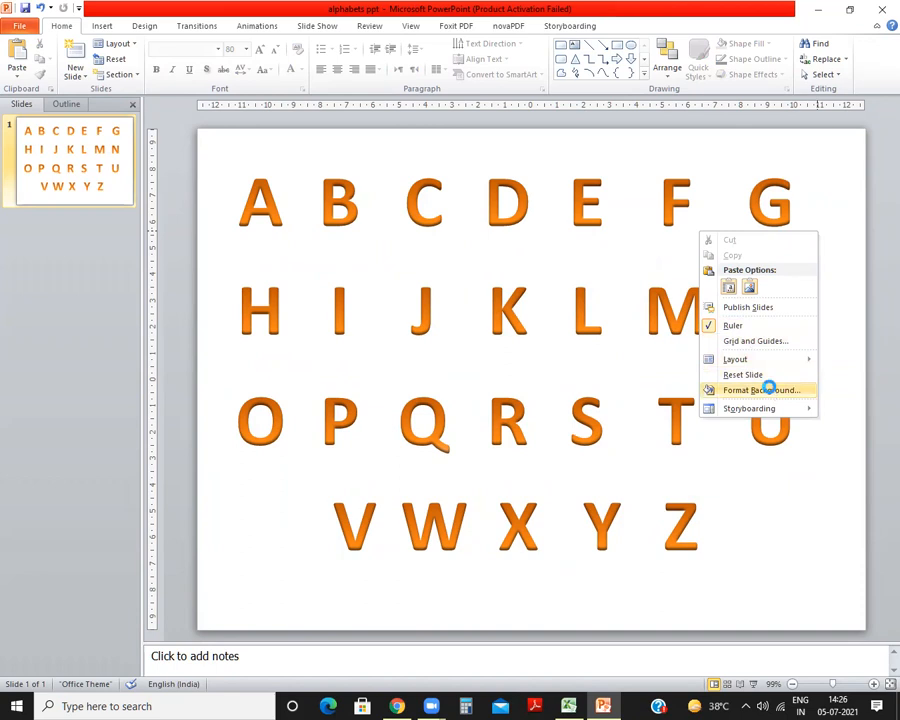
Step: Give the slide background a gradient fill using the teal-to-blue preset colours
left_click(400, 250)
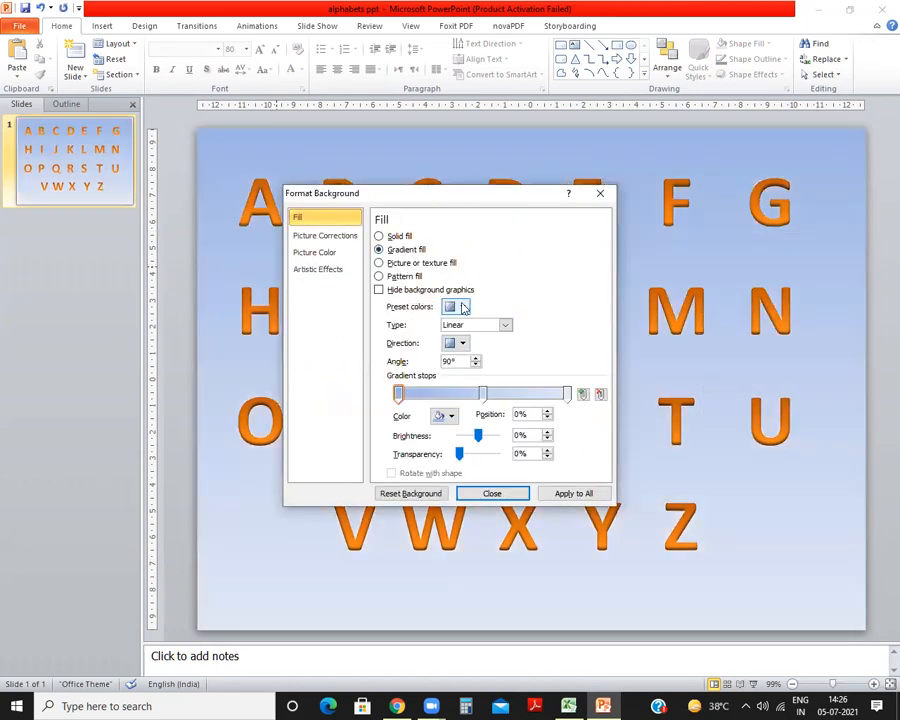
left_click(463, 307)
left_click(484, 360)
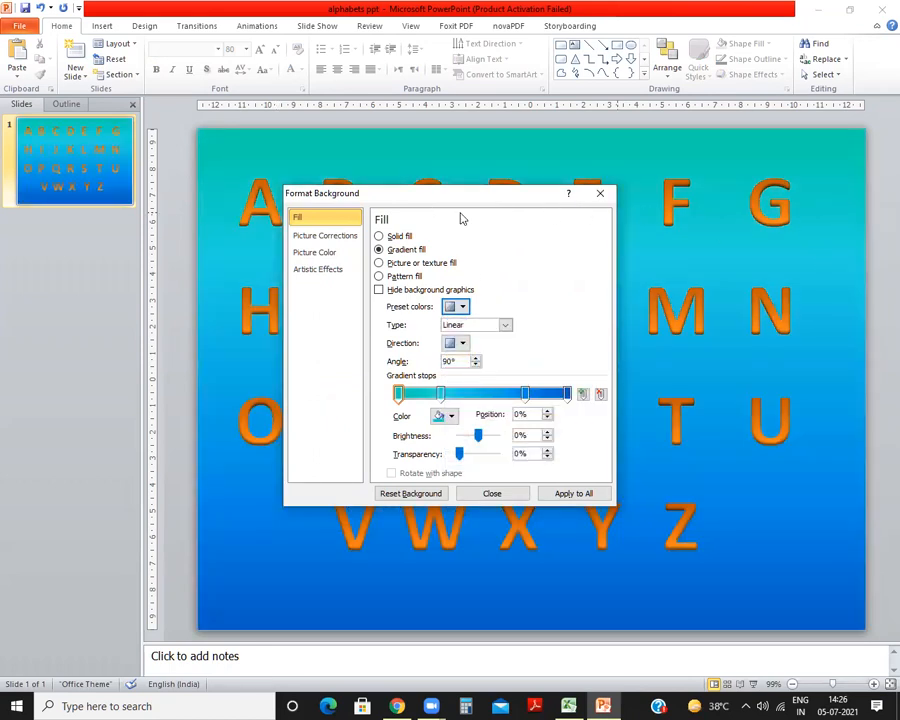
left_click_drag(467, 199, 253, 180)
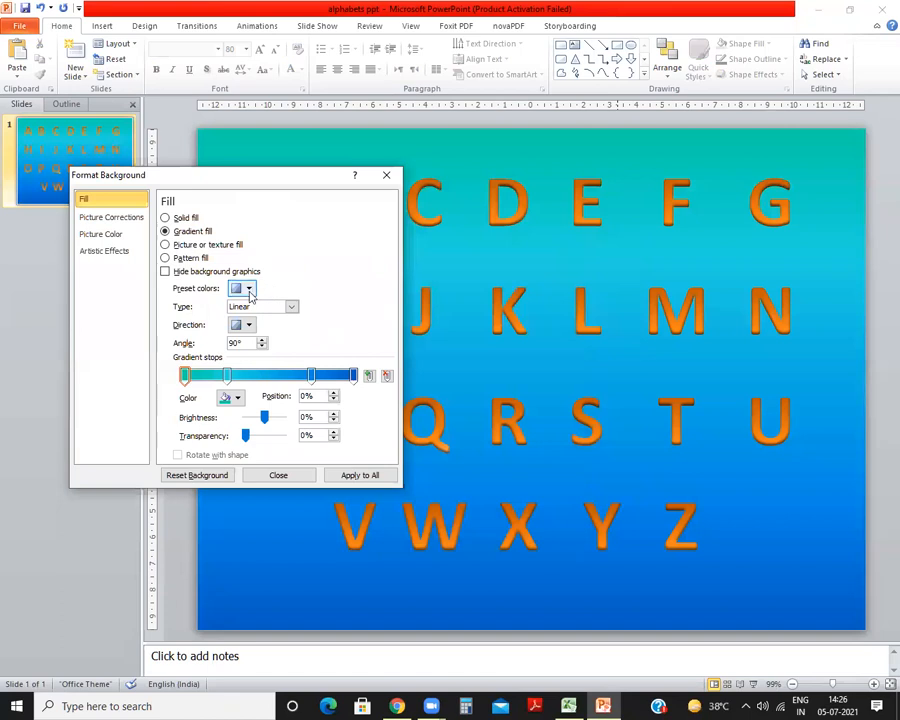
Step: Try the black-blue-purple, teal-to-blue and pink-yellow-green-blue rainbow gradient presets on the slide background
left_click(244, 288)
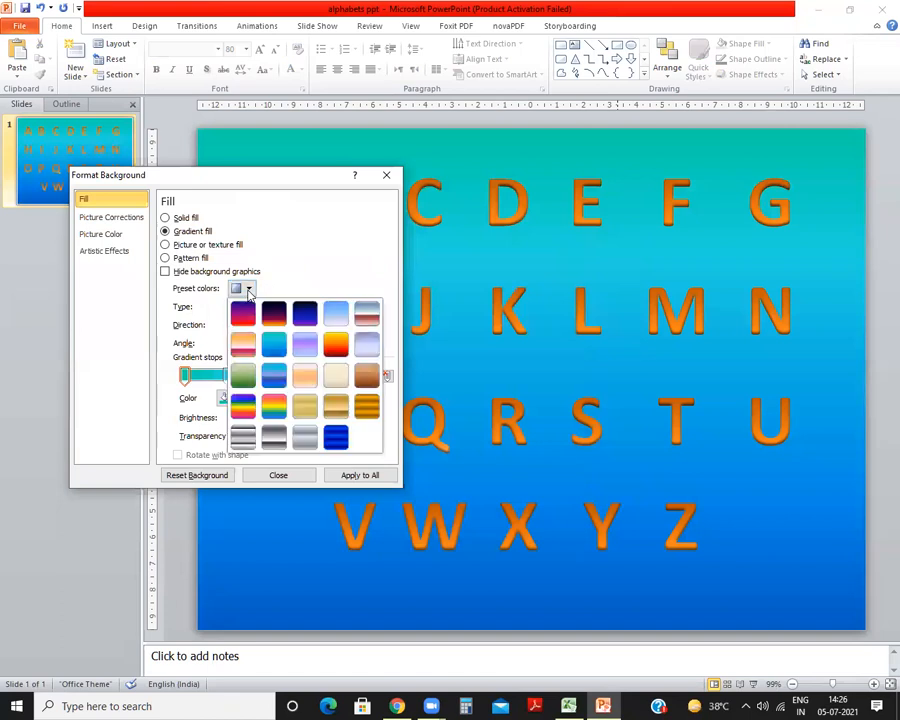
left_click(304, 316)
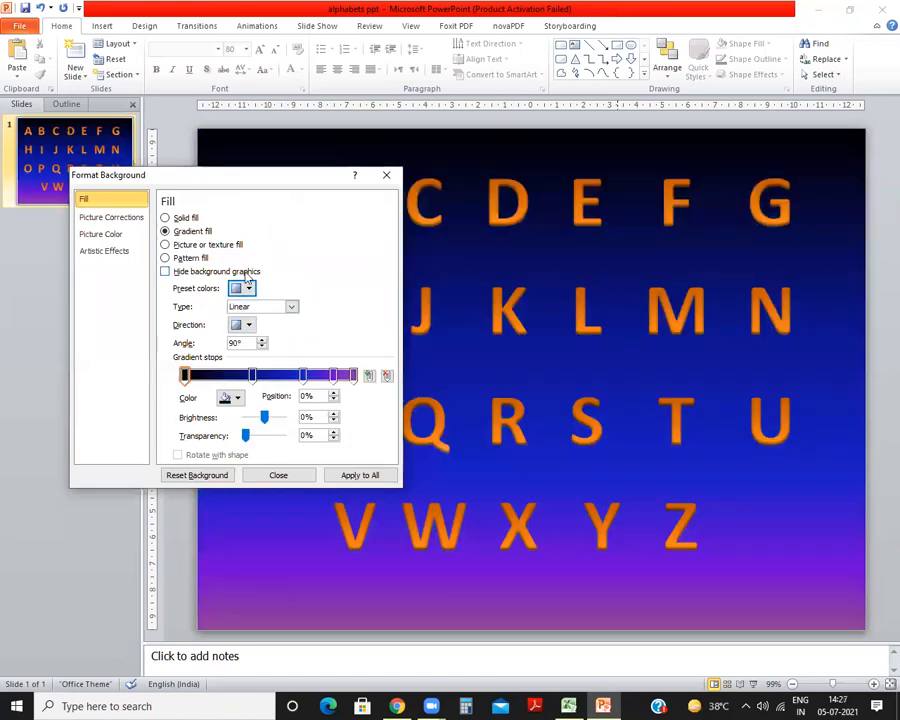
left_click(244, 288)
left_click(277, 343)
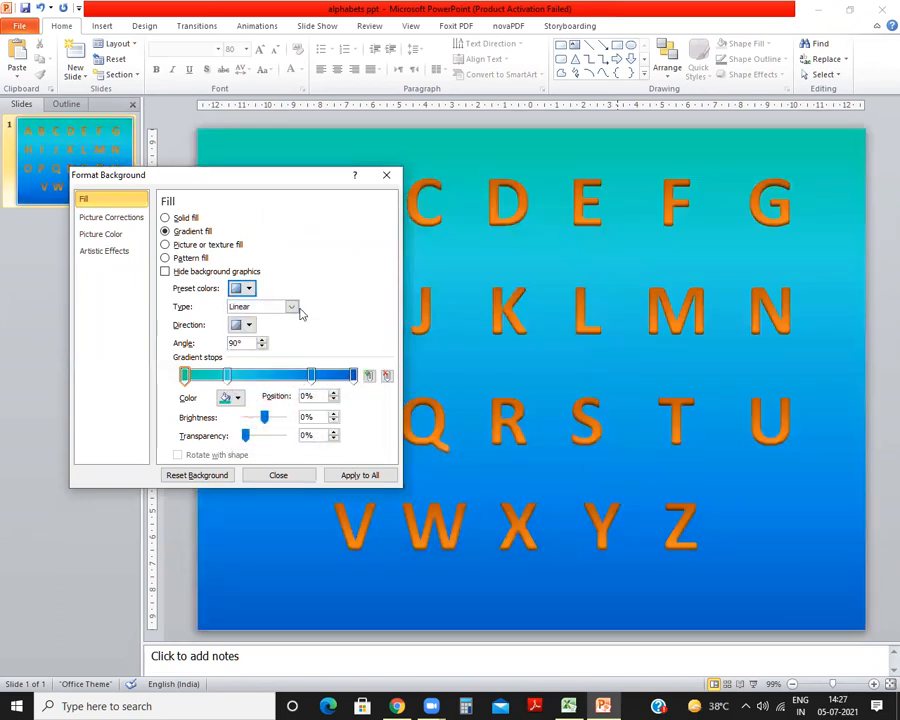
left_click(250, 288)
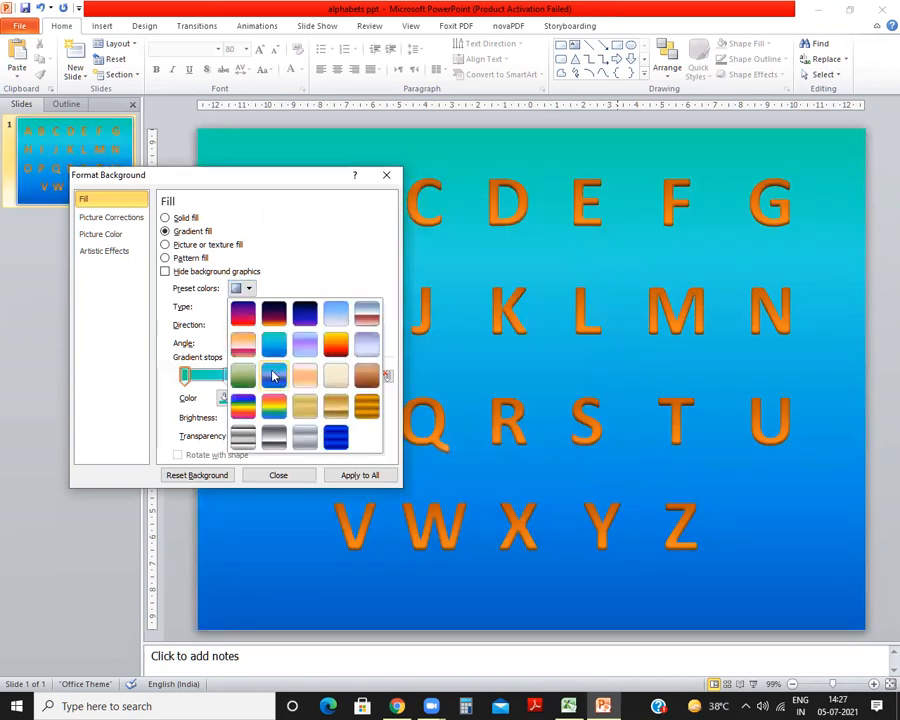
left_click(280, 404)
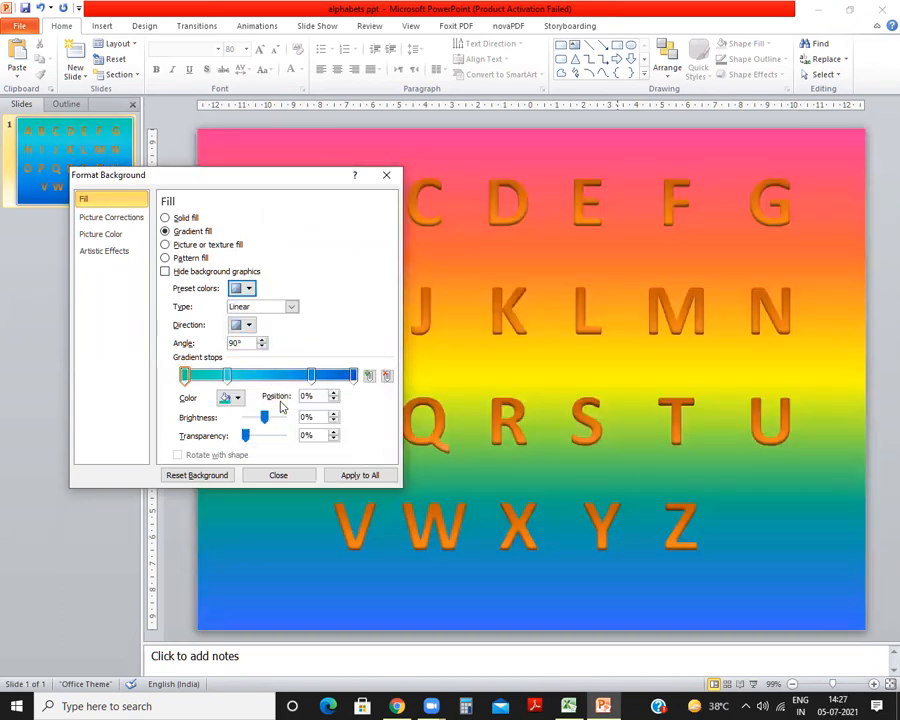
Step: Set the background gradient to the banded blue, turquoise and lavender preset and apply it to all slides
left_click(249, 288)
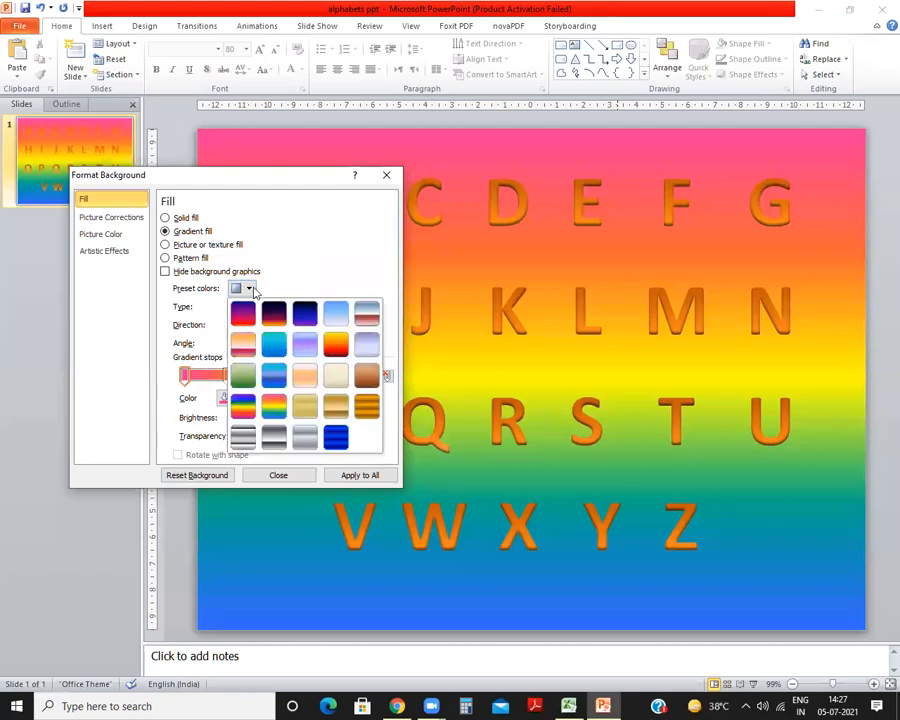
left_click(277, 374)
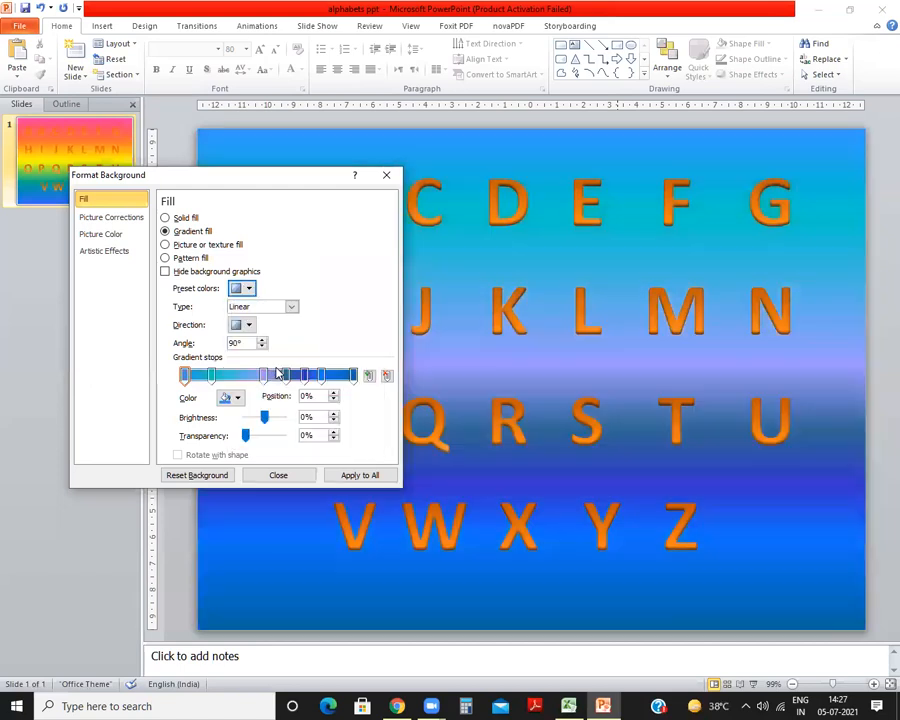
left_click(362, 475)
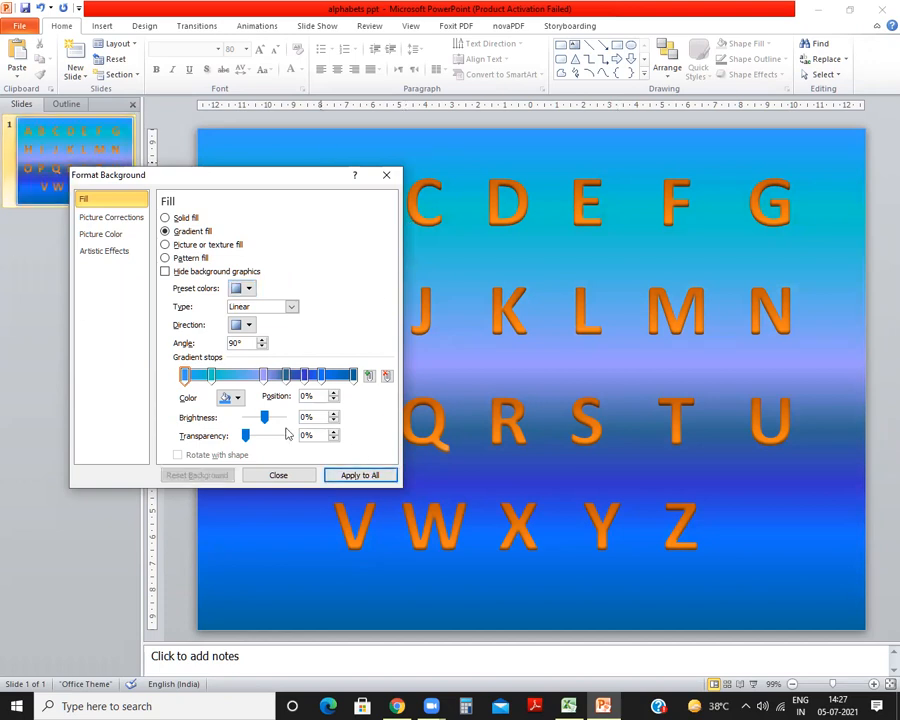
left_click(272, 476)
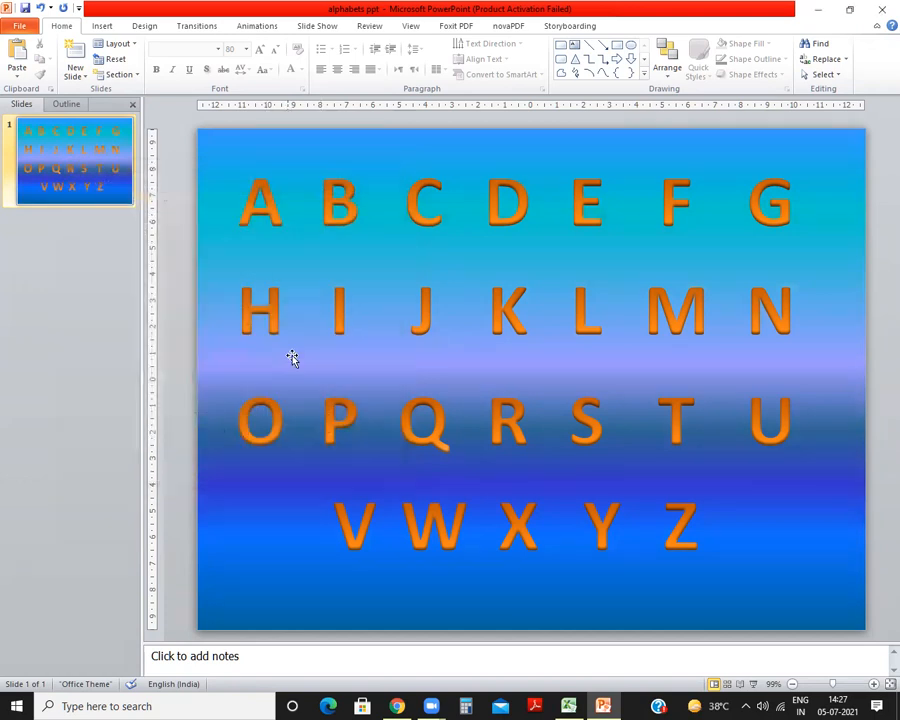
Step: Add a new slide after slide 1 and delete all of its placeholders
right_click(81, 178)
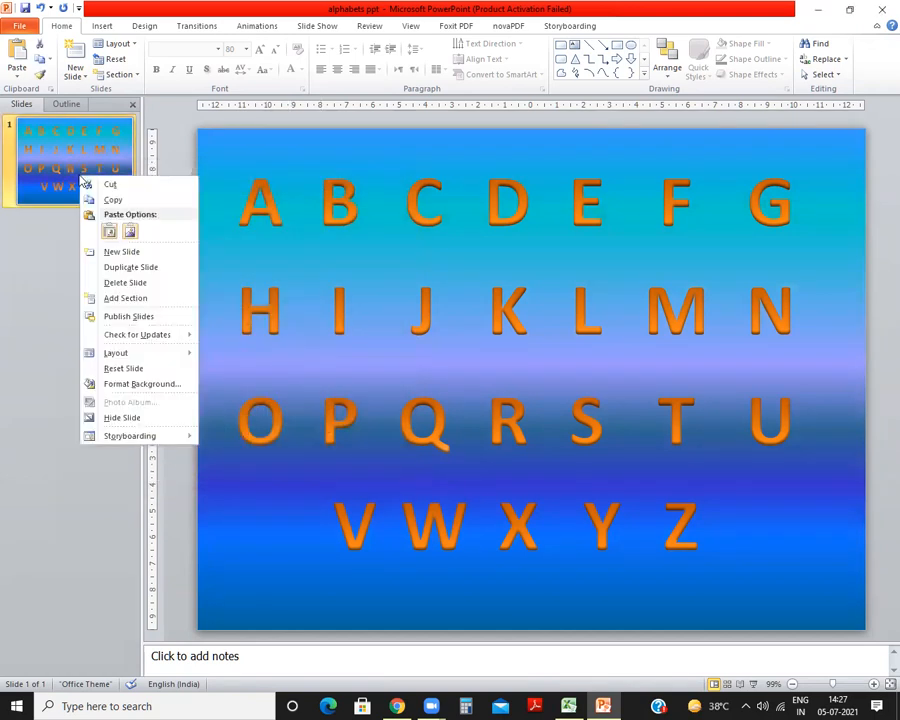
left_click(122, 252)
mouse_move(290, 227)
left_mouse_down()
mouse_move(874, 562)
mouse_move(880, 625)
left_mouse_up()
key("Delete")
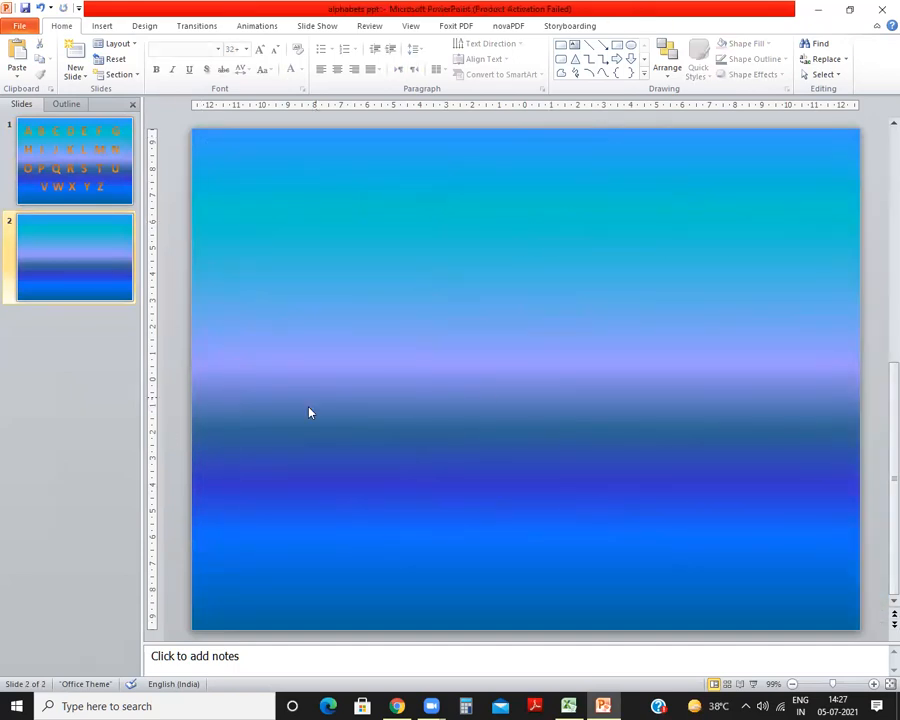
Step: Insert beveled red WordArt reading "A a" on slide 2 and place it in the slide's upper-left area
left_click(100, 26)
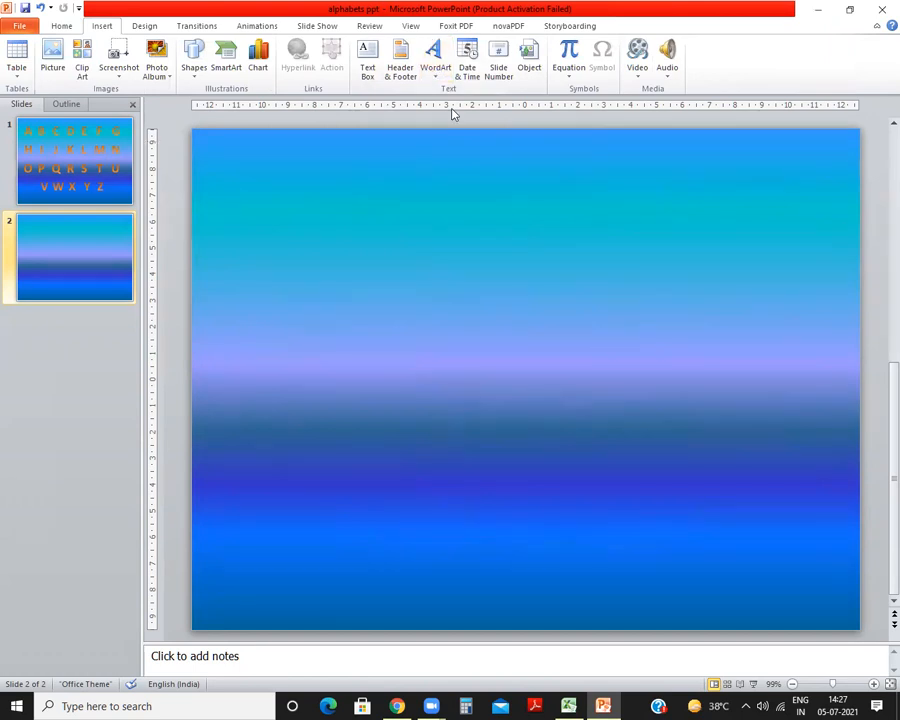
left_click(435, 58)
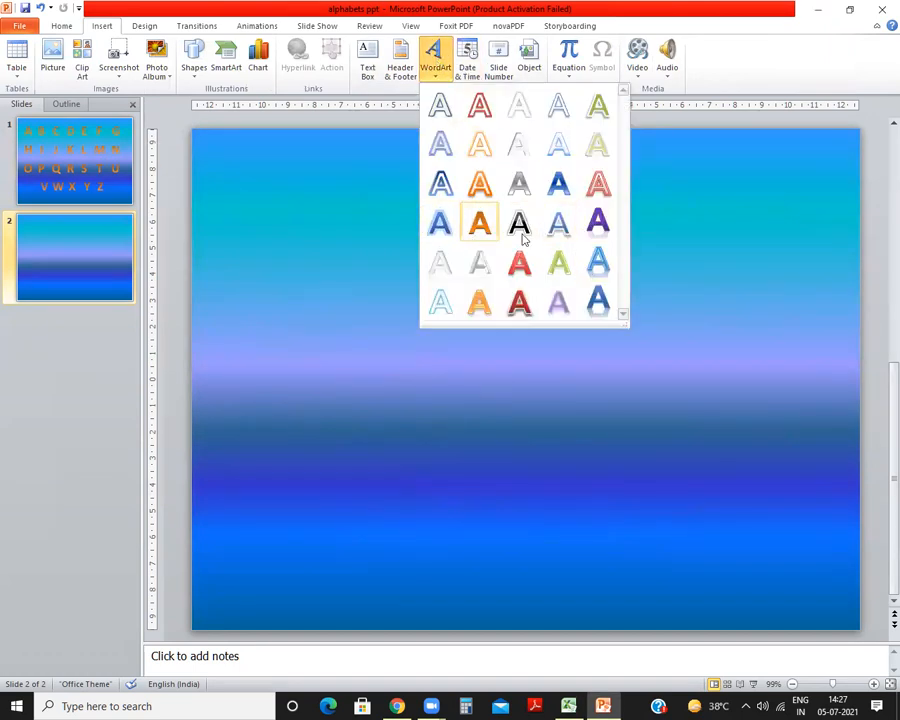
left_click(522, 266)
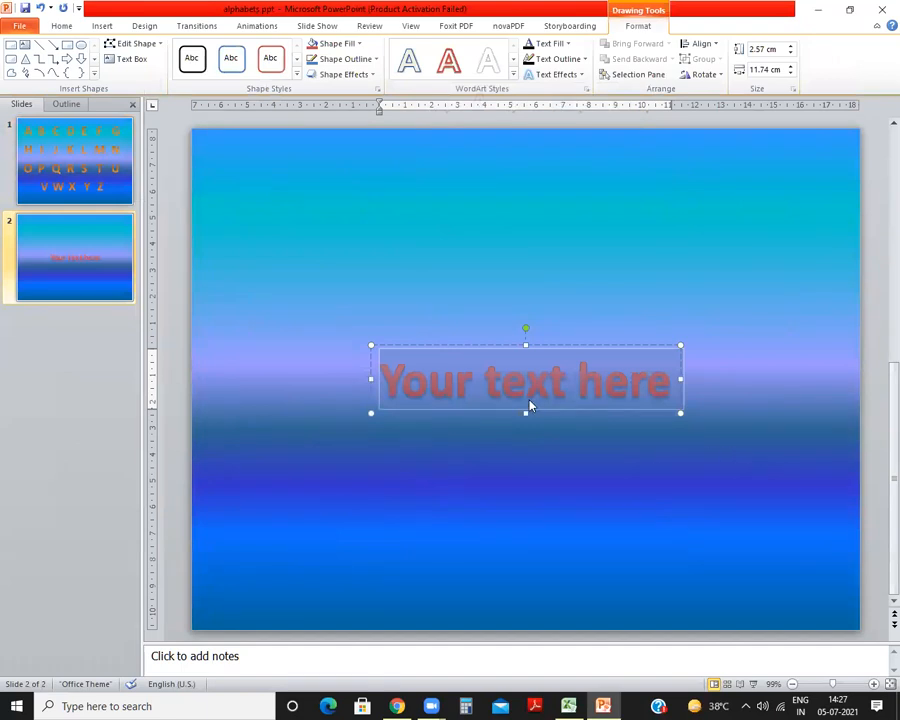
type("A")
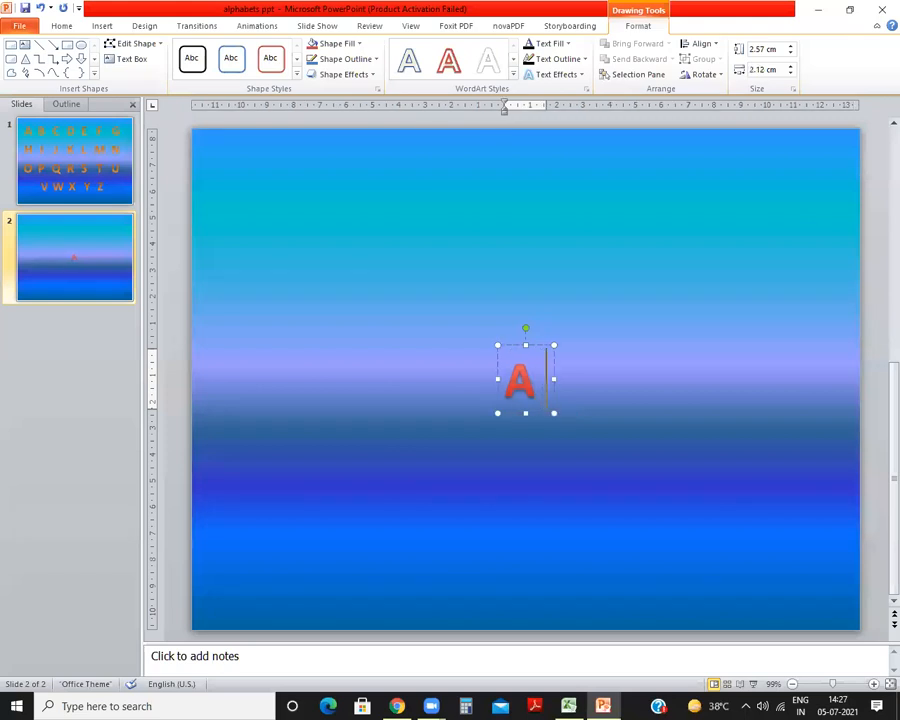
type(" A")
key("BackSpace")
type("a")
mouse_move(503, 350)
left_mouse_down()
mouse_move(257, 215)
mouse_move(249, 174)
left_mouse_up()
Step: Enlarge the "A a" WordArt to font size 166
left_click(61, 25)
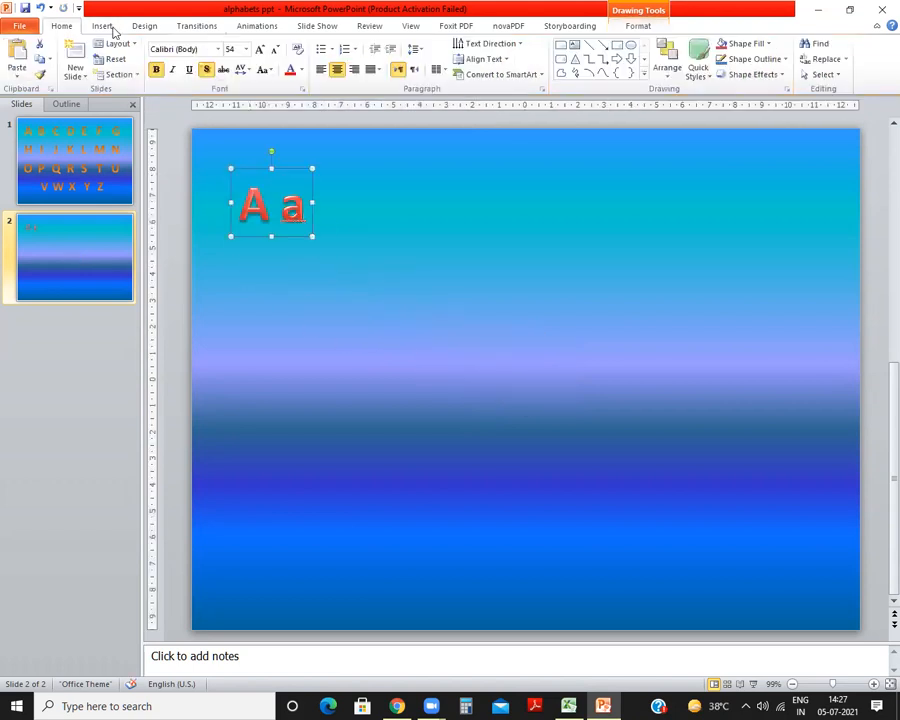
left_click(260, 49)
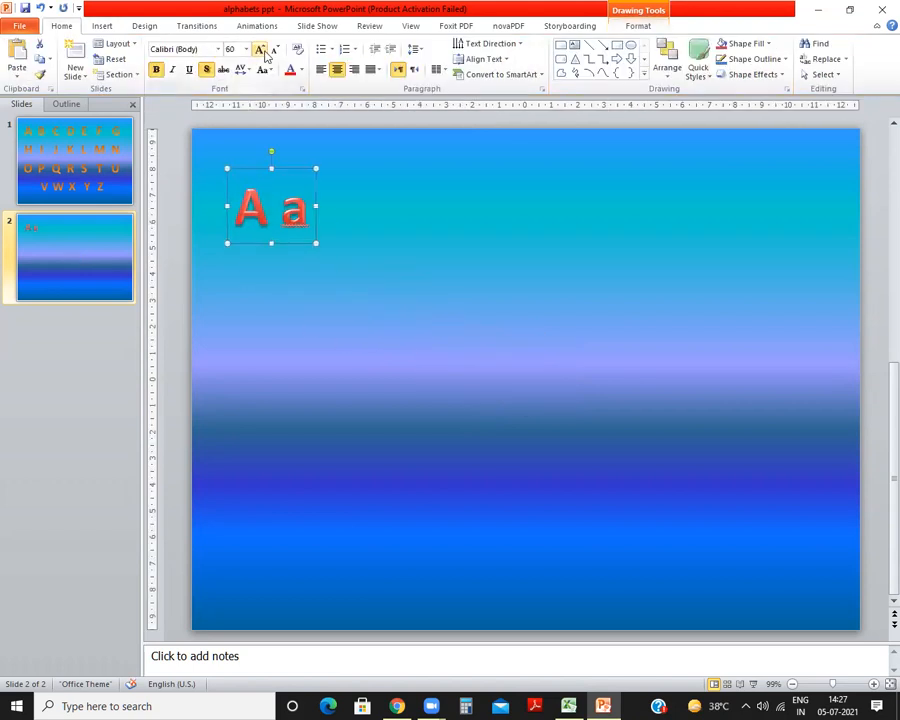
left_click(260, 49)
left_click(260, 49)
left_click(260, 49)
left_click(260, 49)
left_click(260, 49)
left_click(260, 49)
left_click(260, 49)
left_click(260, 49)
left_click(260, 49)
left_click(260, 49)
left_click(260, 49)
left_click(260, 49)
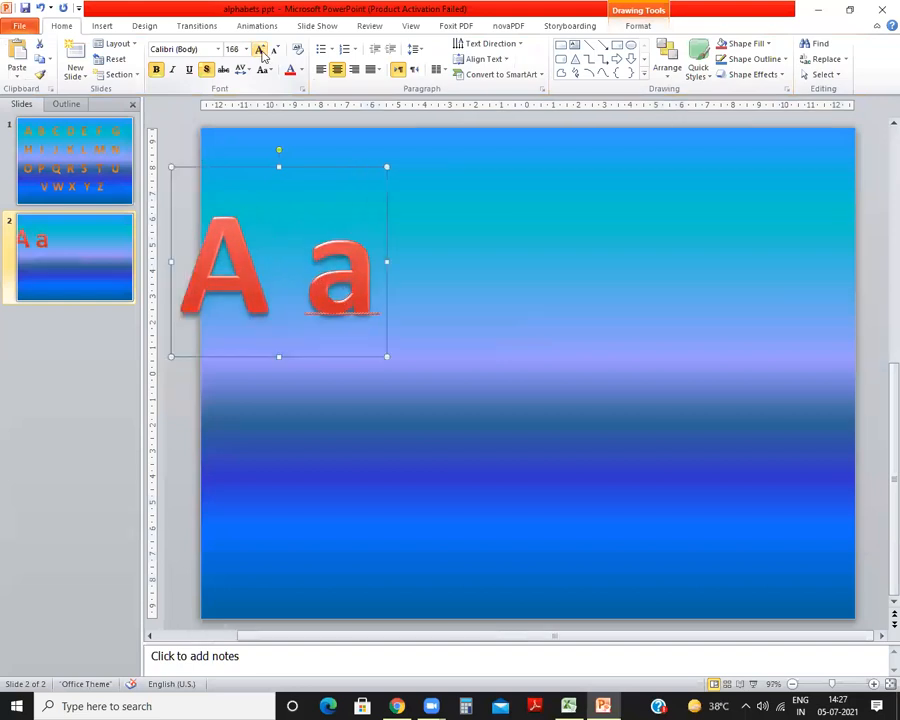
Step: Move the "A a" WordArt right until it lies fully on the slide, and reduce its font size to 115
key("Right")
key("Right")
key("Right")
key("Right")
key("Right")
key("Right")
key("Right")
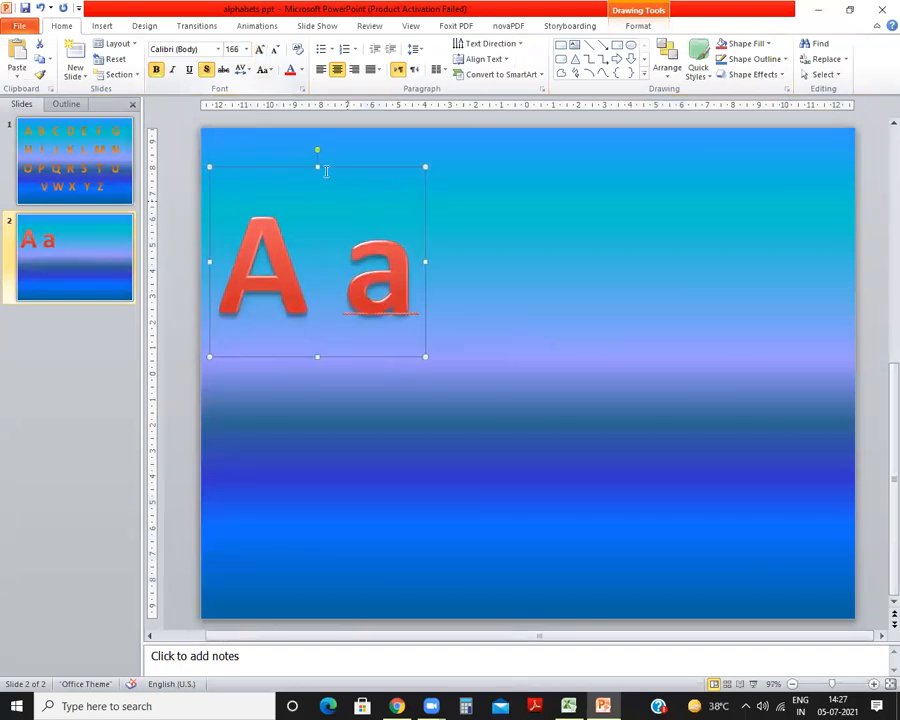
left_click(276, 49)
left_click(276, 49)
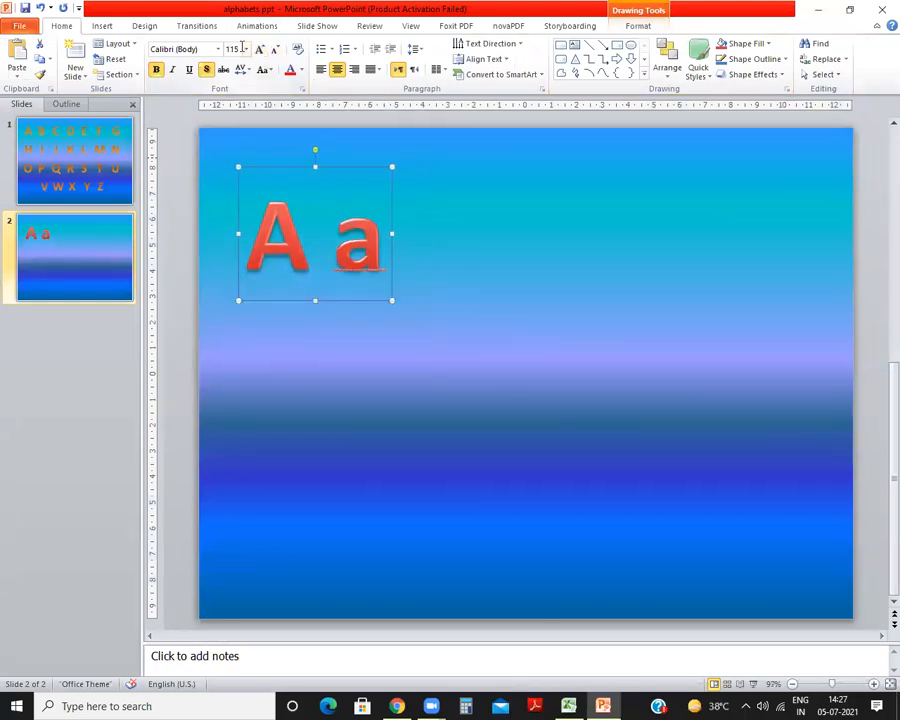
left_click(518, 345)
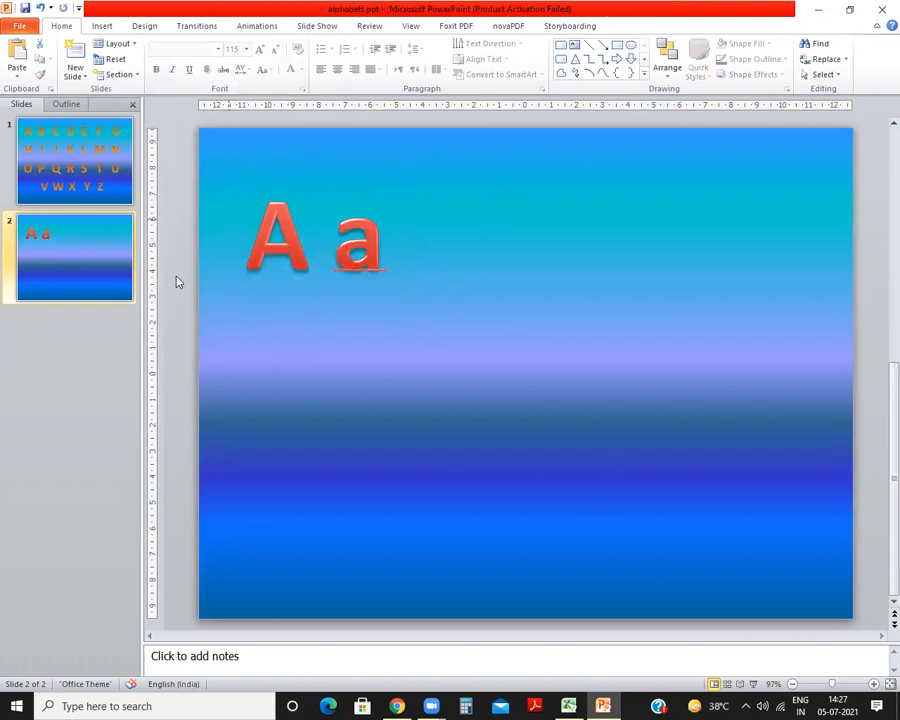
Step: Insert green WordArt reading "Apple" on slide 2
left_click(102, 25)
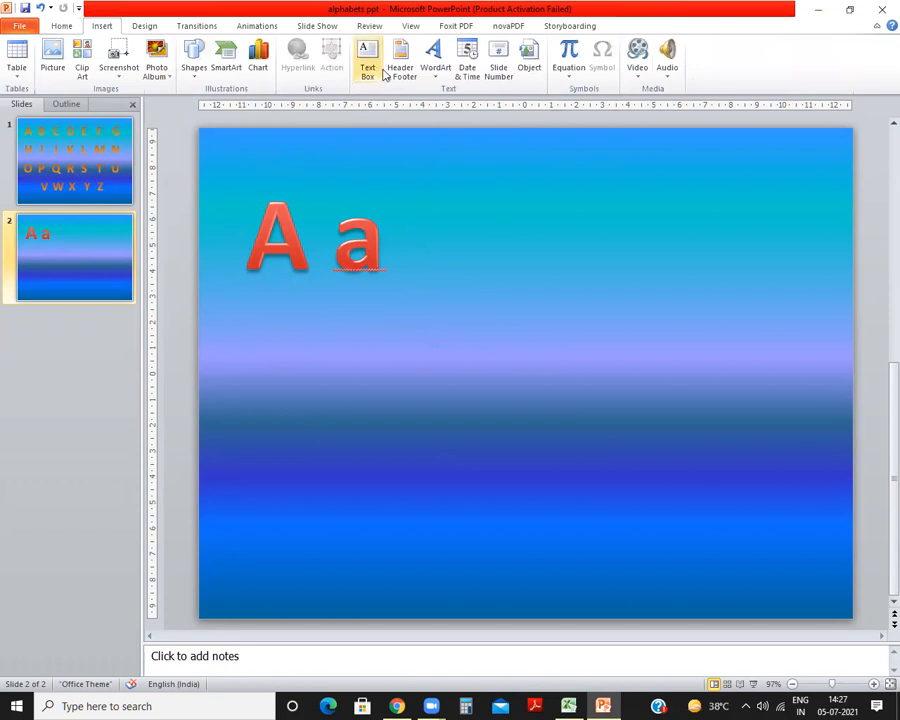
left_click(435, 68)
left_click(557, 265)
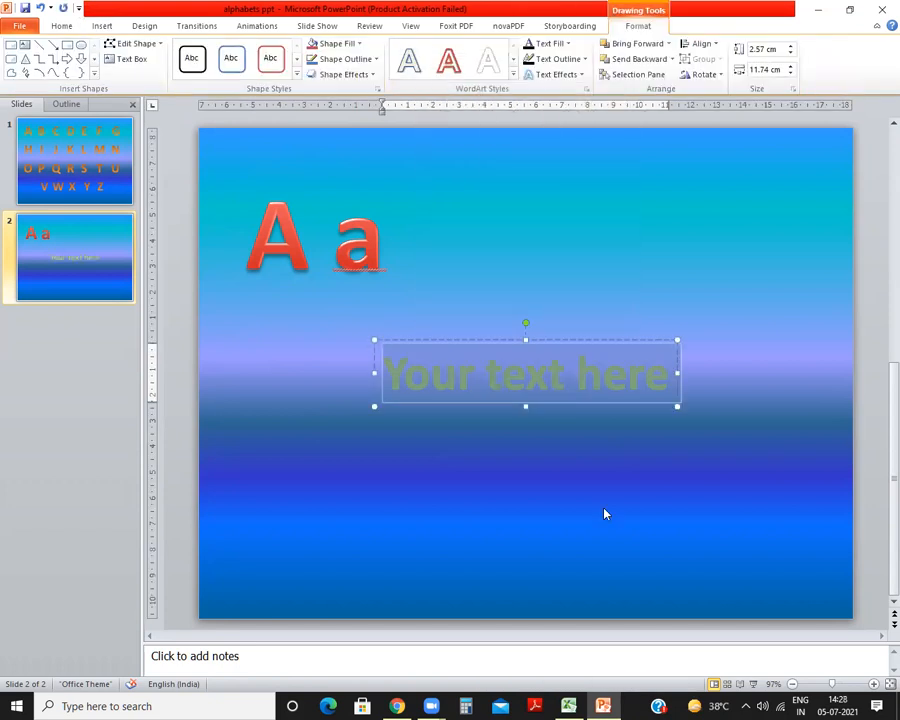
type("Apple")
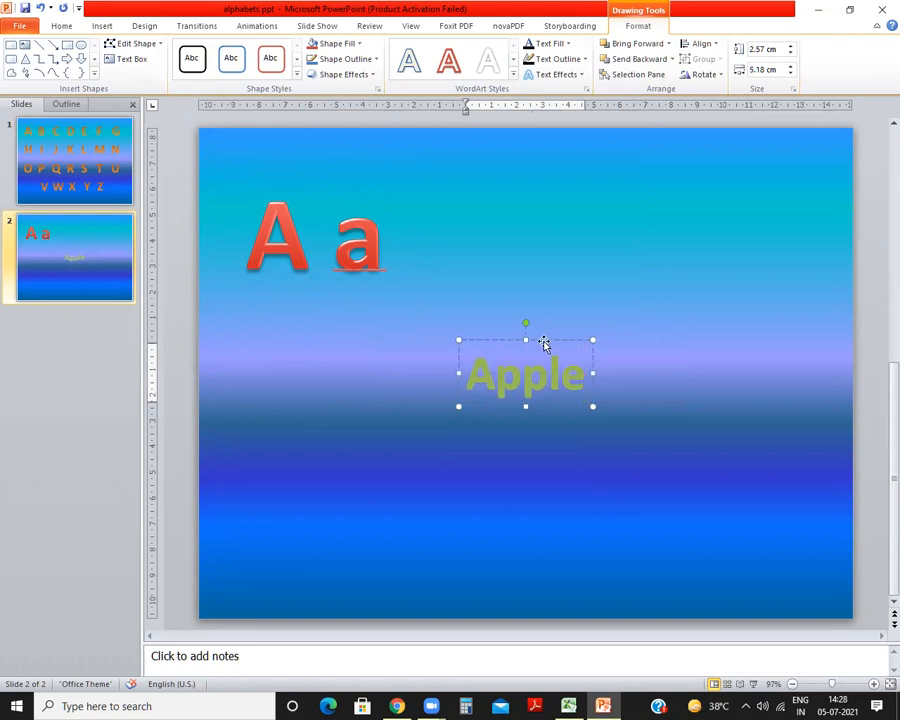
Step: Change the "Apple" text to the beveled orange WordArt style and move it to the slide's lower-right area
left_click(544, 341)
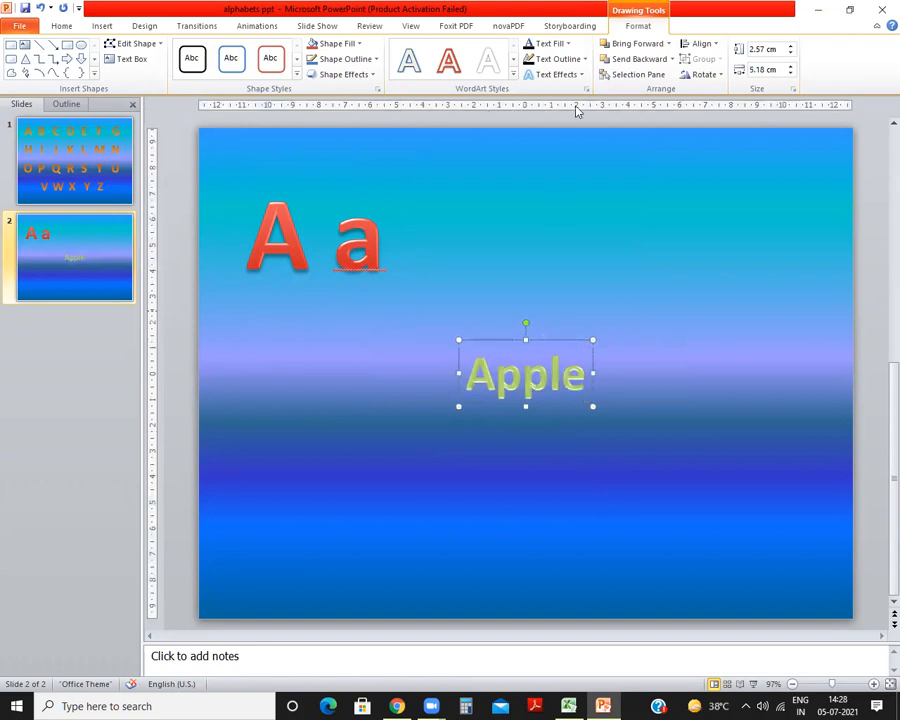
left_click(515, 76)
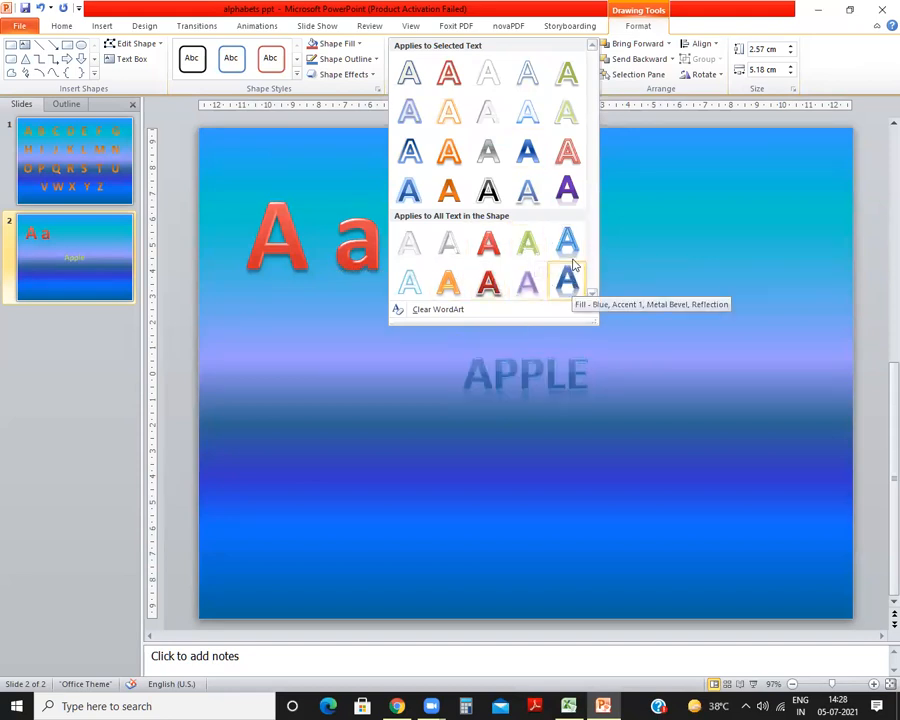
left_click(451, 287)
mouse_move(545, 340)
left_mouse_down()
mouse_move(757, 507)
mouse_move(751, 497)
mouse_move(701, 490)
mouse_move(715, 495)
left_mouse_up()
left_click(626, 350)
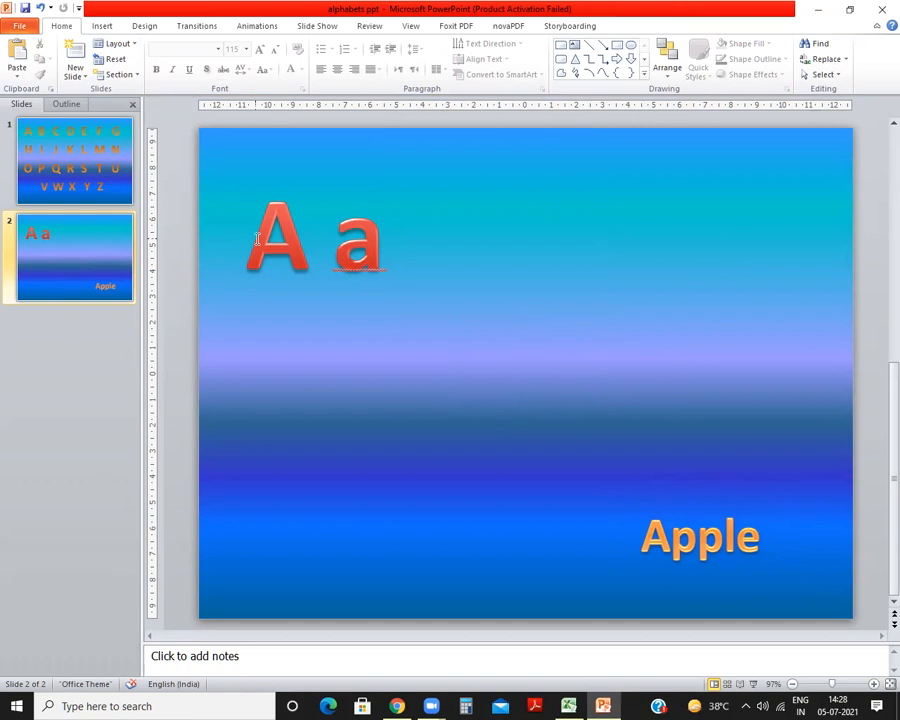
Step: Duplicate slide 2 and replace the letters "A a" with "B b" on the copy
right_click(90, 245)
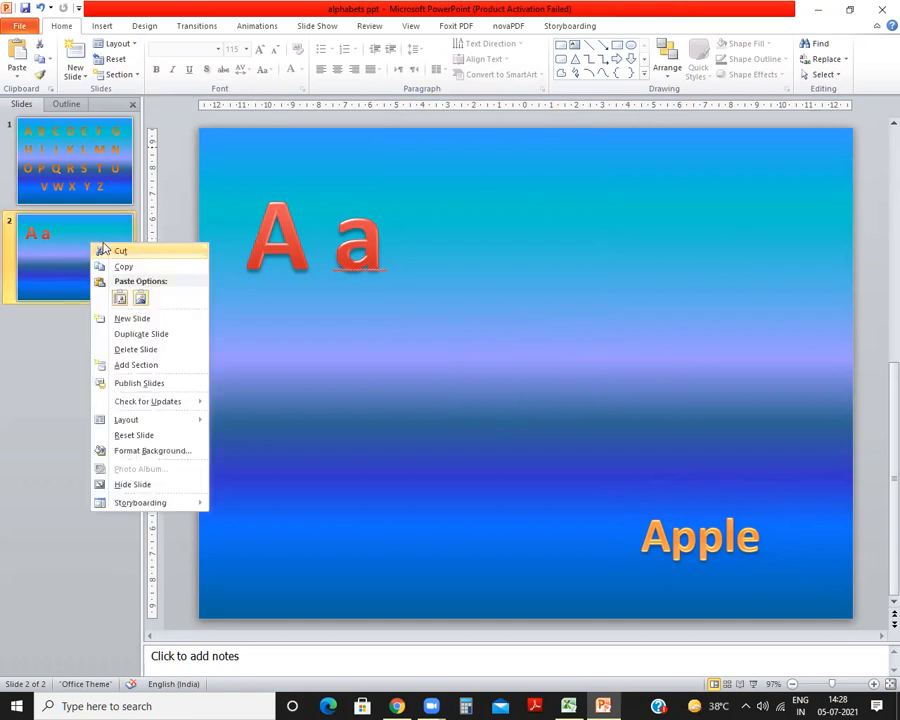
left_click(140, 335)
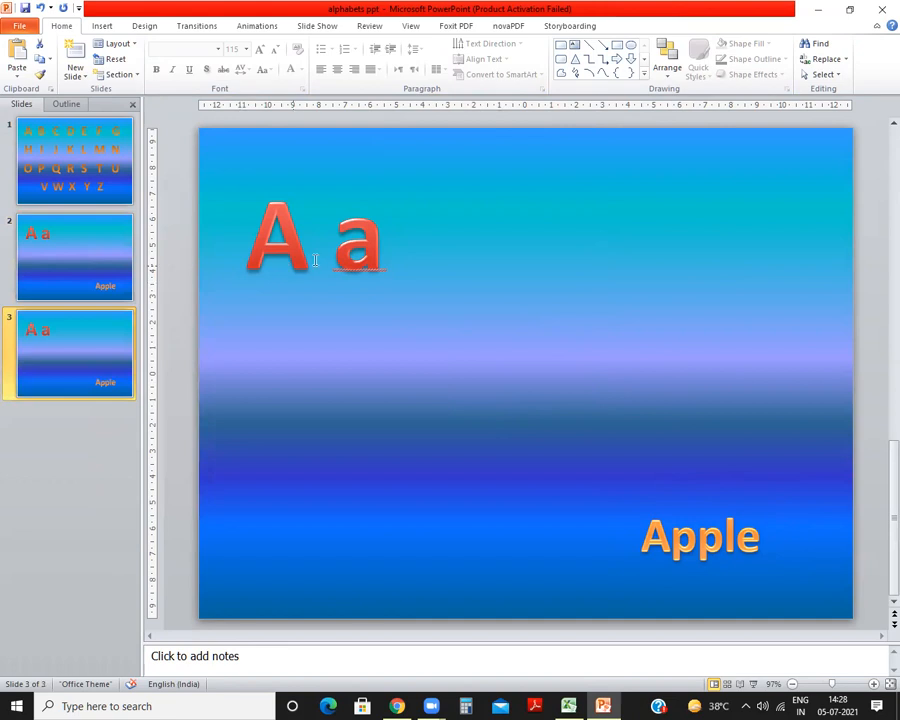
left_click(370, 252)
key("BackSpace")
key("BackSpace")
key("BackSpace")
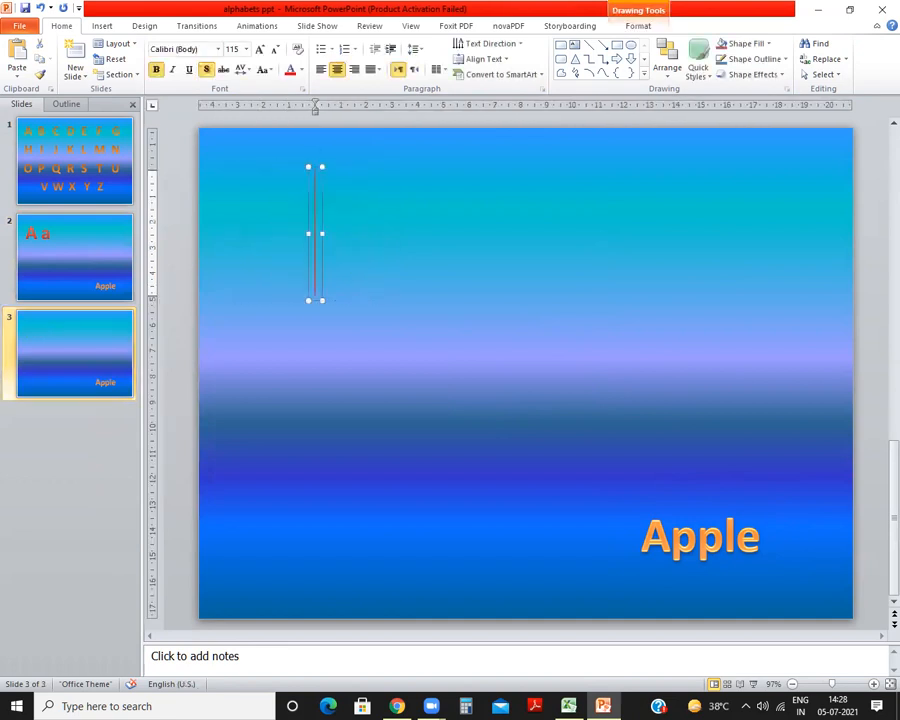
type("B b")
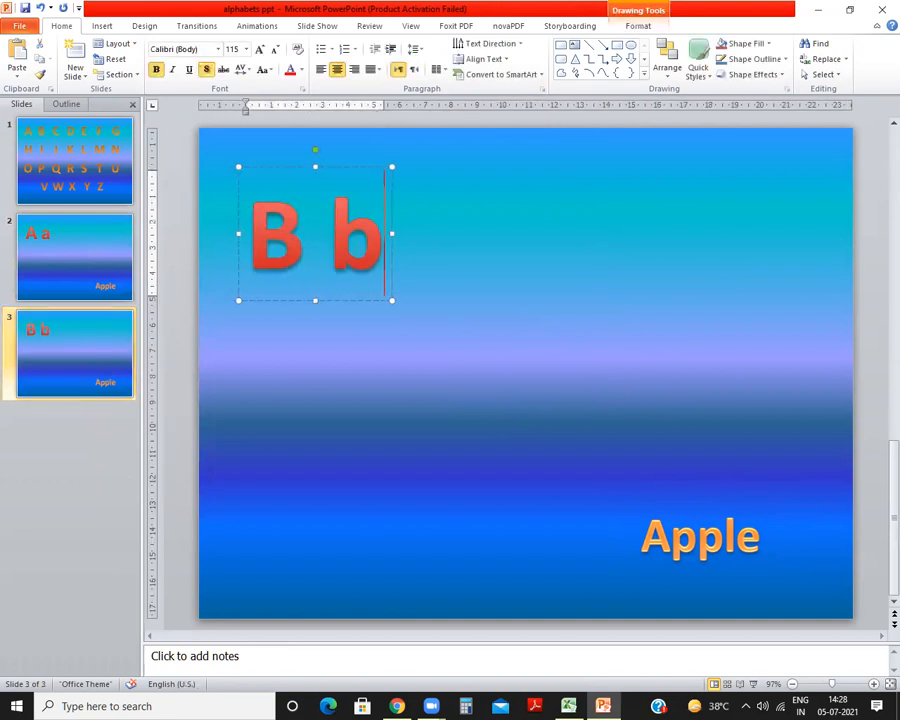
Step: Replace the word "Apple" with "ball" on slide 3
left_click(758, 537)
key("BackSpace")
key("BackSpace")
key("BackSpace")
key("BackSpace")
key("BackSpace")
type("ball")
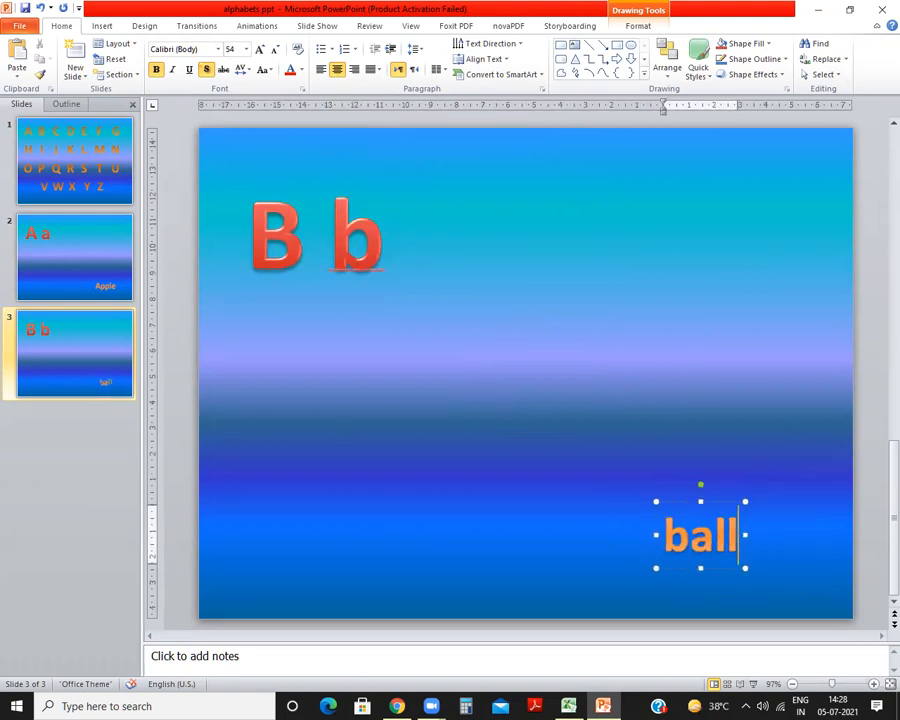
Step: Capitalize the word on slide 3 so it reads "Ball"
key("Delete")
type("B")
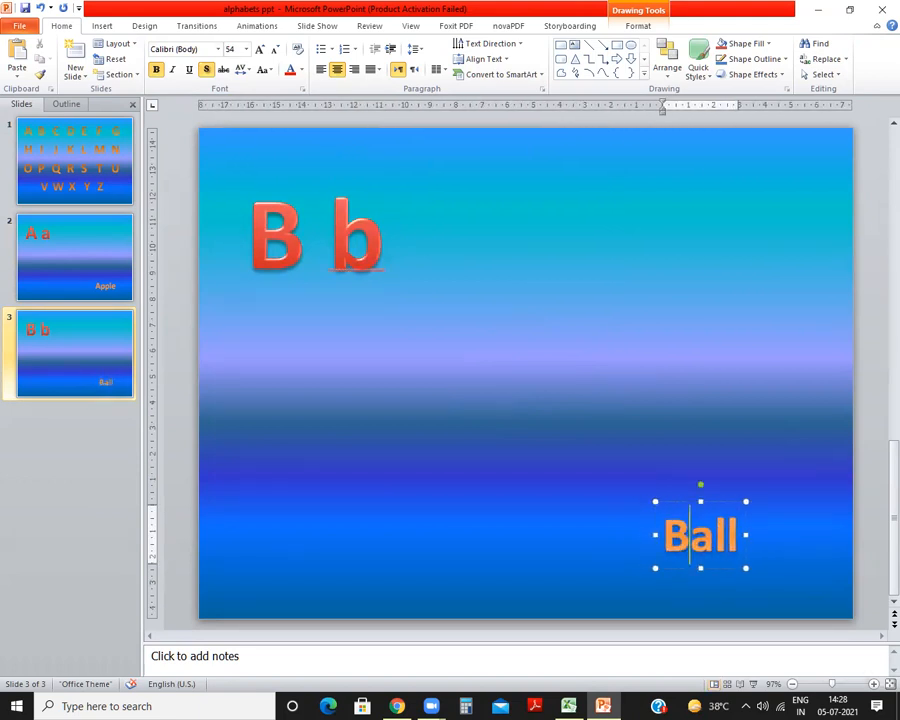
left_click(319, 478)
right_click(64, 354)
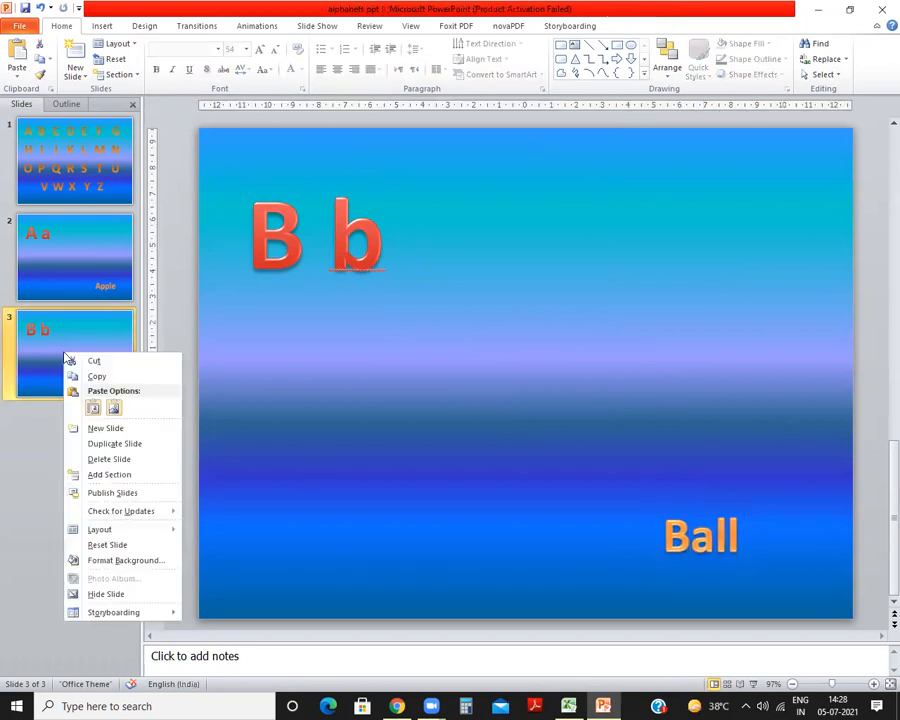
left_click(114, 443)
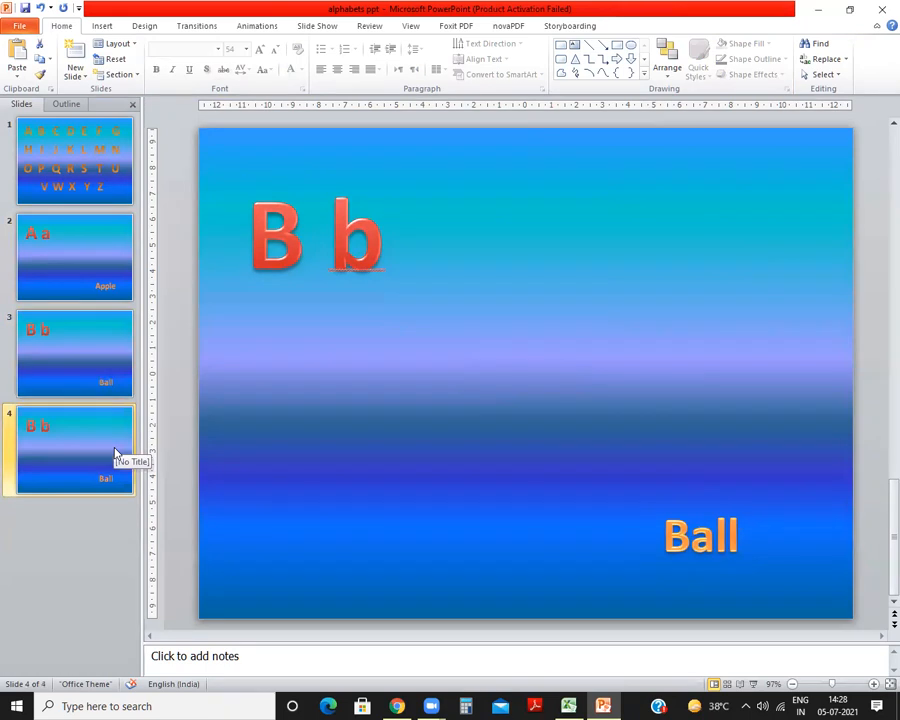
key("Delete")
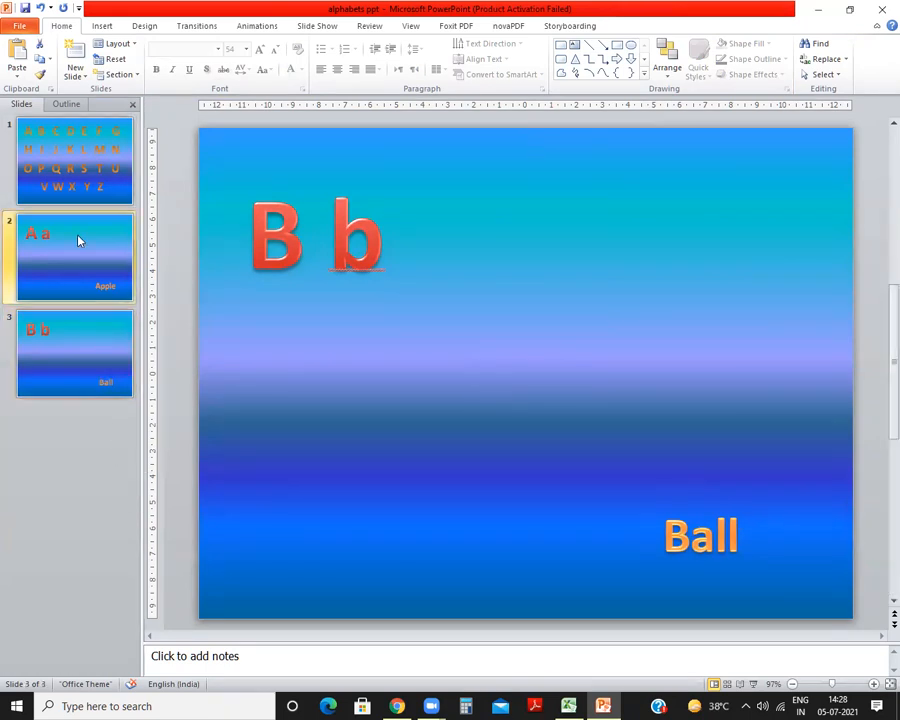
Step: Select all the alphabet letters on slide 1 and open the full list of entrance effects for them
left_click(79, 240)
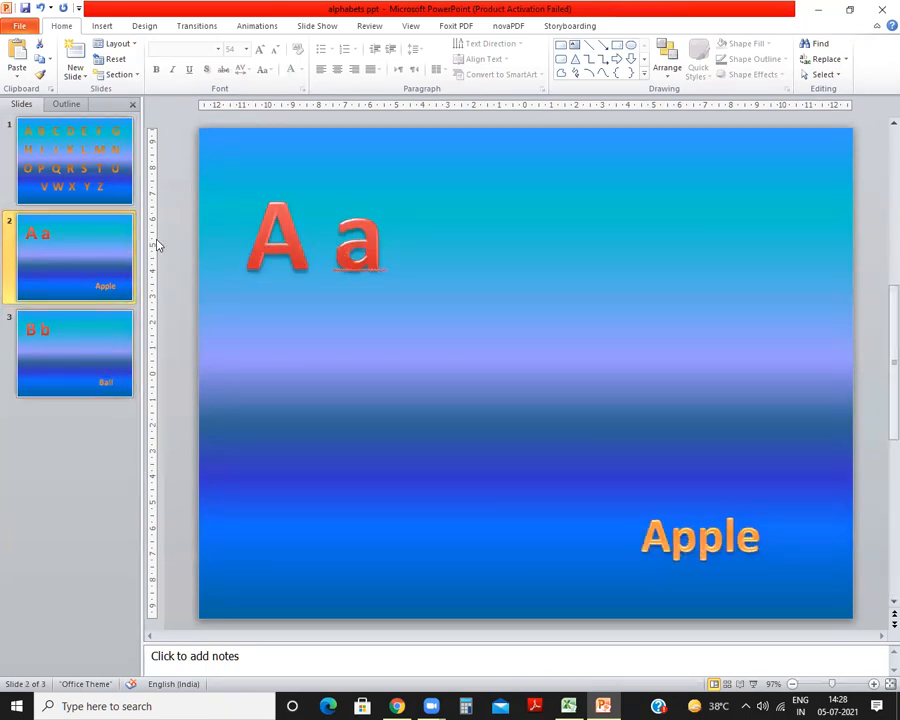
left_click(95, 138)
left_click_drag(185, 145, 875, 605)
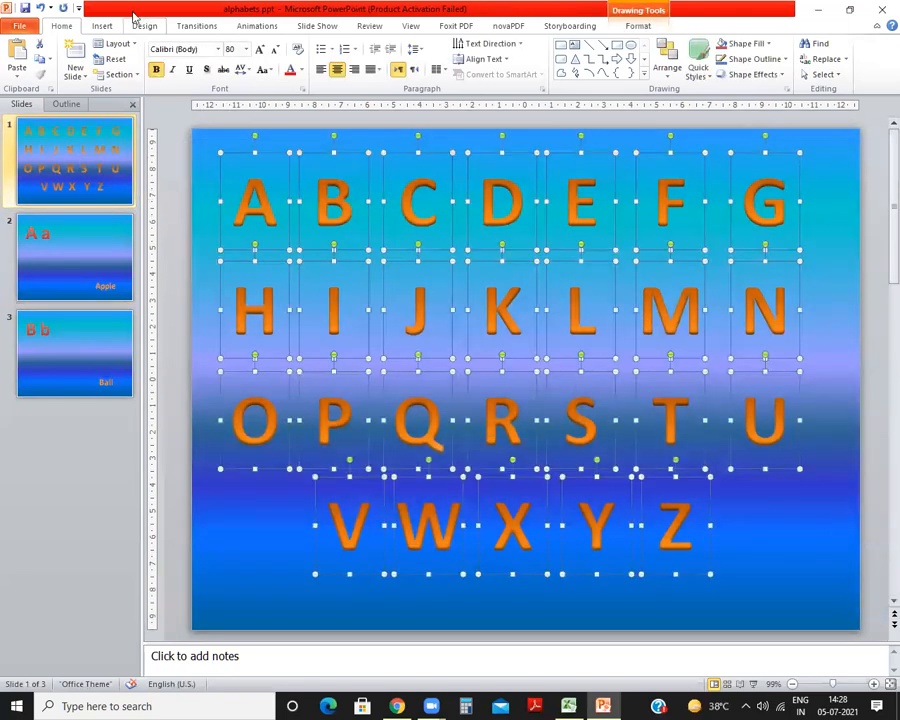
left_click(258, 27)
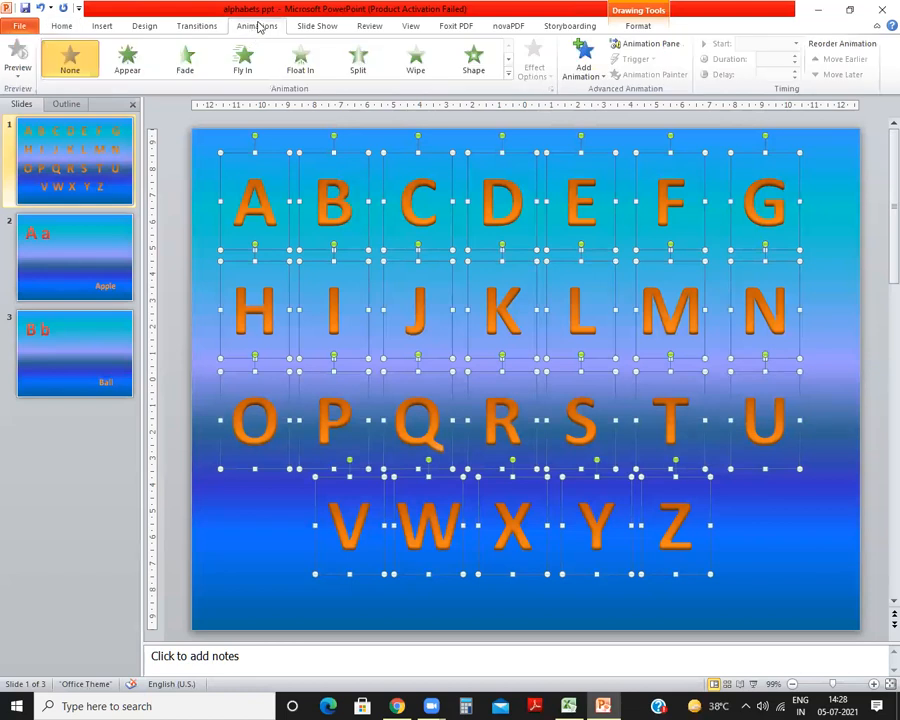
left_click(596, 74)
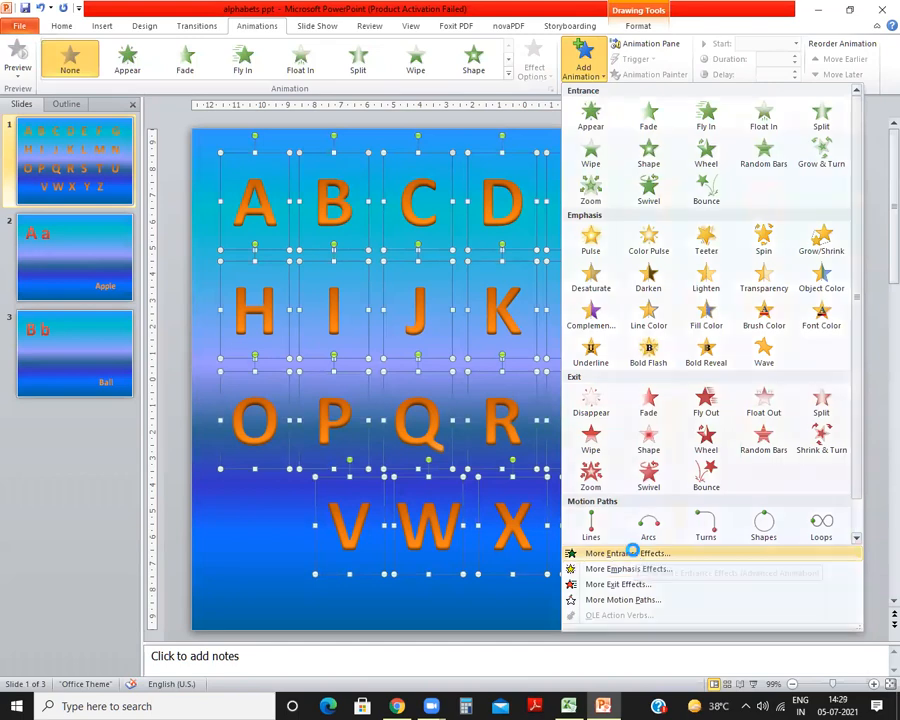
left_click(633, 554)
left_click_drag(437, 200, 704, 135)
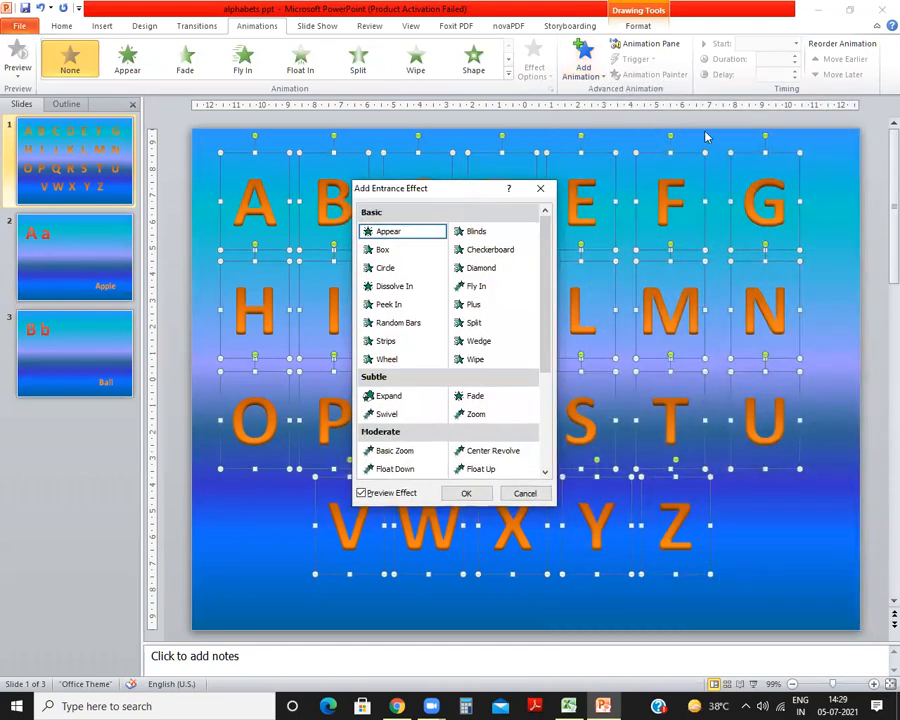
left_click_drag(804, 225, 815, 330)
Step: Preview several Moderate entrance effects and apply Grow & Turn to all the letters on slide 1
left_click(650, 279)
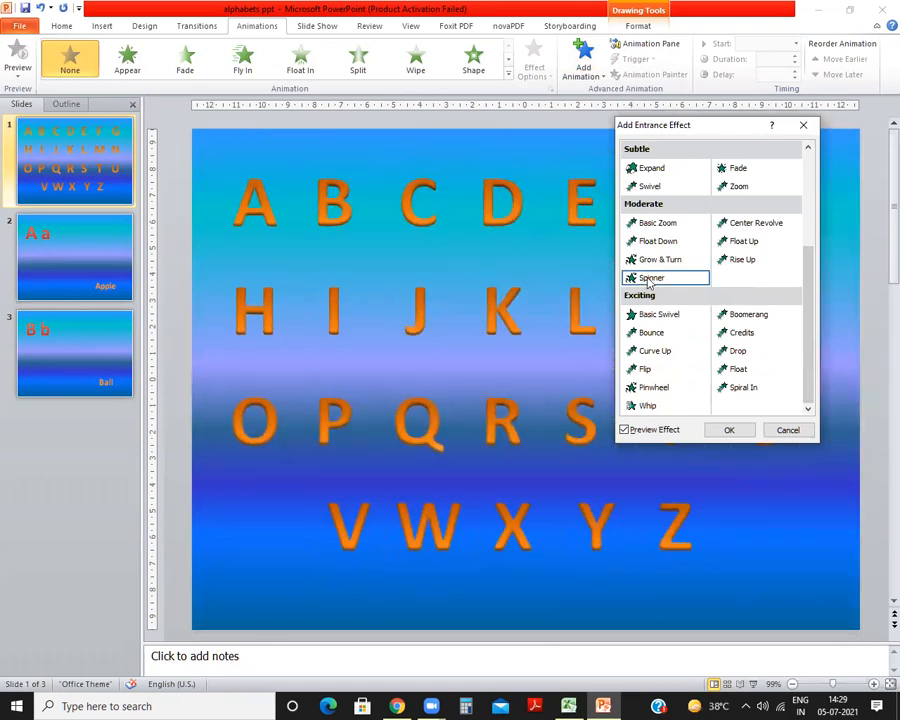
left_click(655, 262)
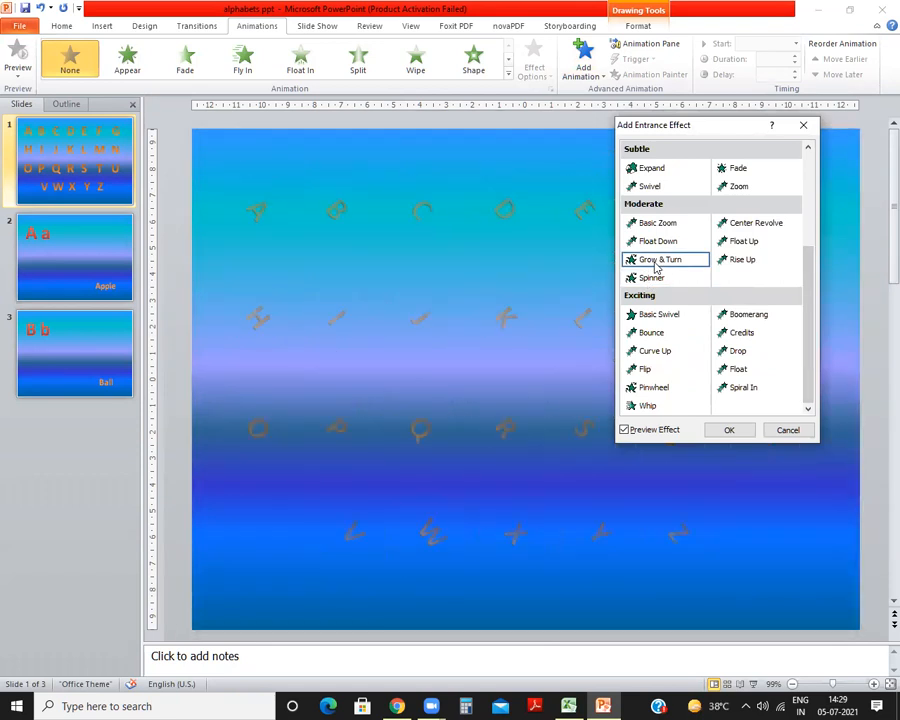
left_click(658, 242)
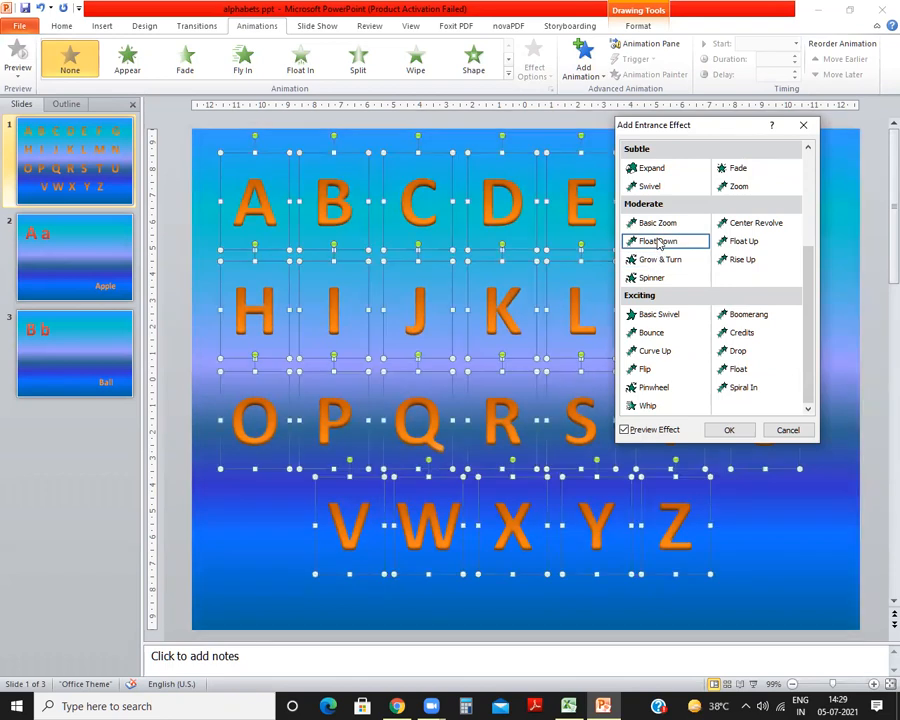
left_click(752, 243)
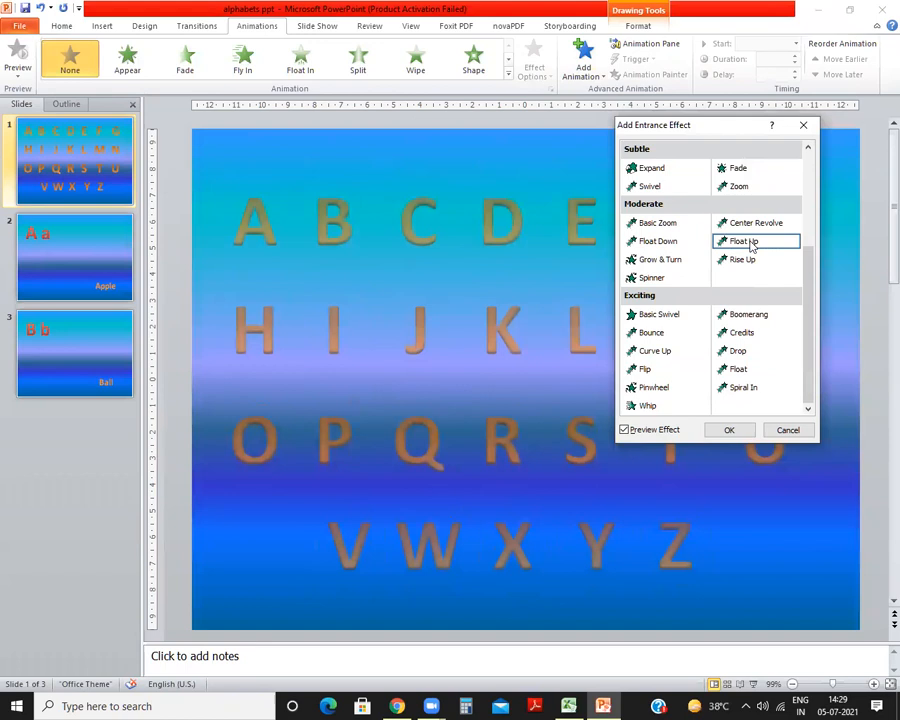
left_click(655, 229)
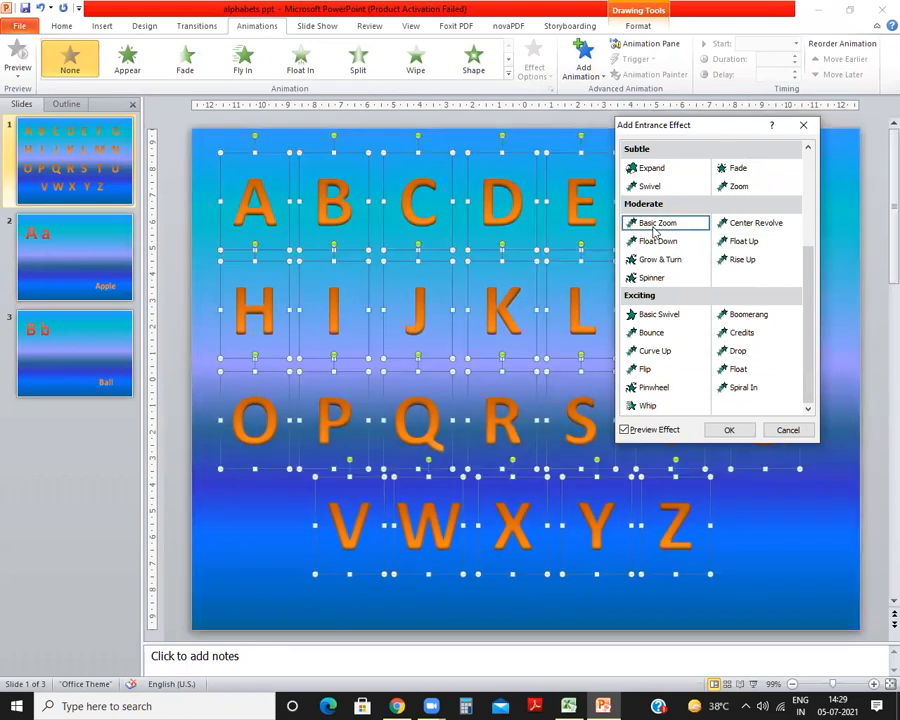
left_click(660, 261)
left_click(647, 279)
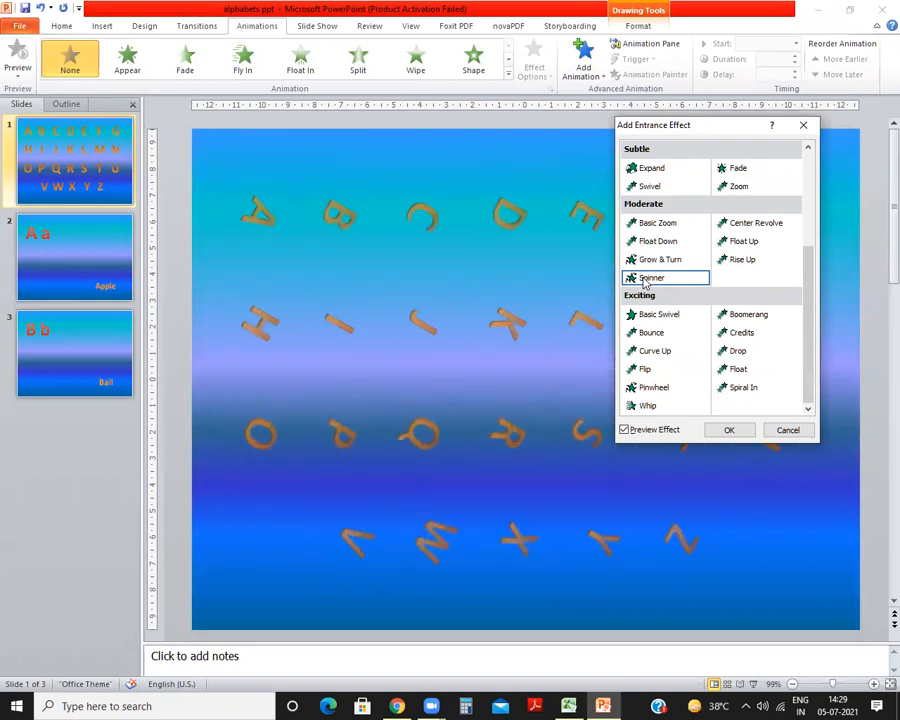
left_click(659, 261)
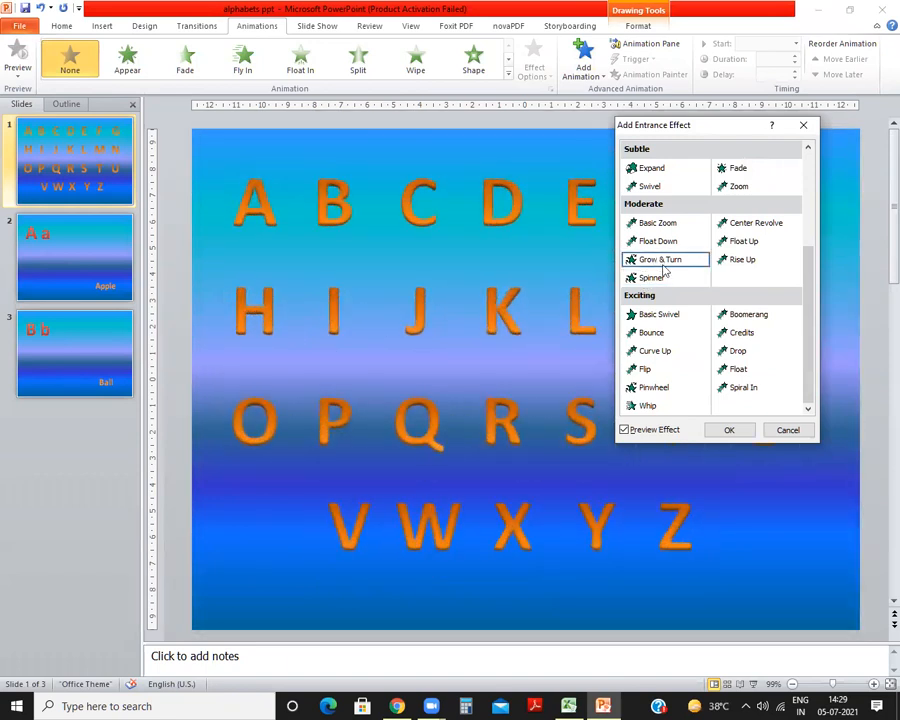
left_click(747, 431)
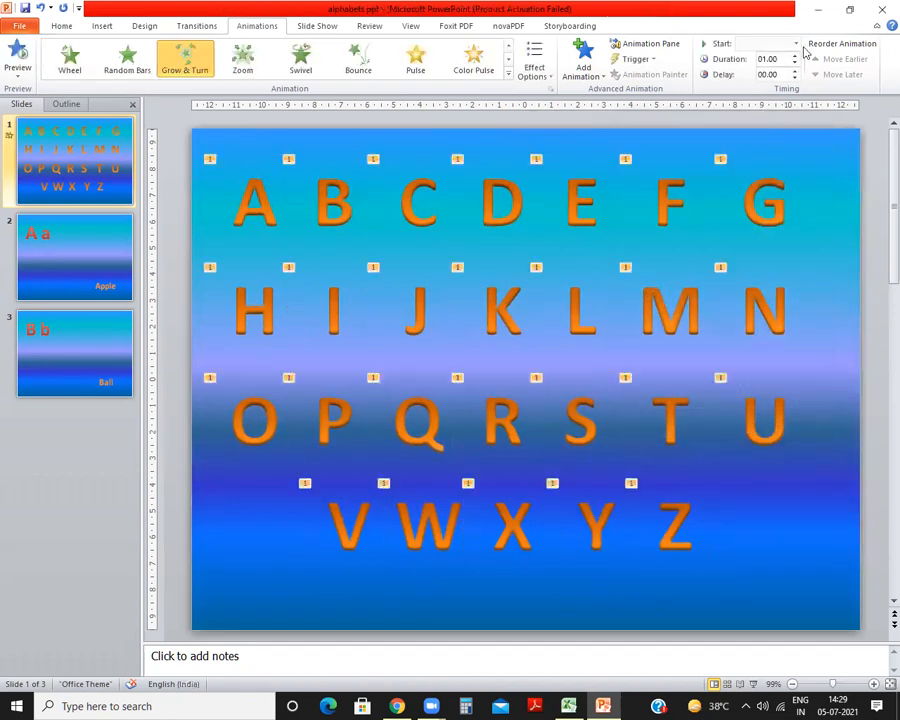
Step: Set the Grow & Turn animations of all letters to start With Previous with a duration of 2 seconds (Medium)
left_click(797, 44)
left_click(764, 71)
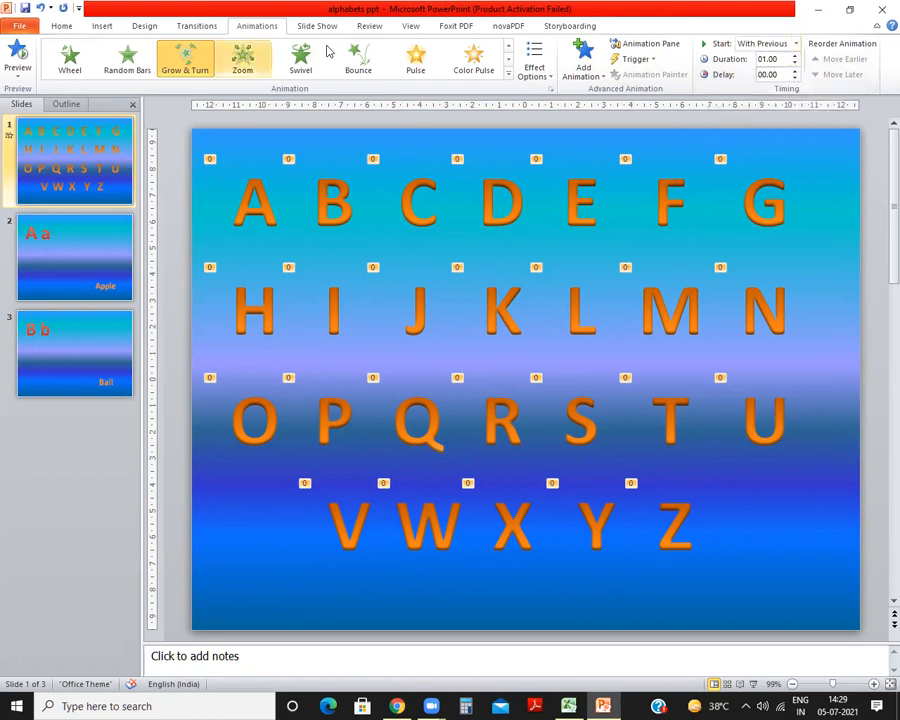
left_click(643, 46)
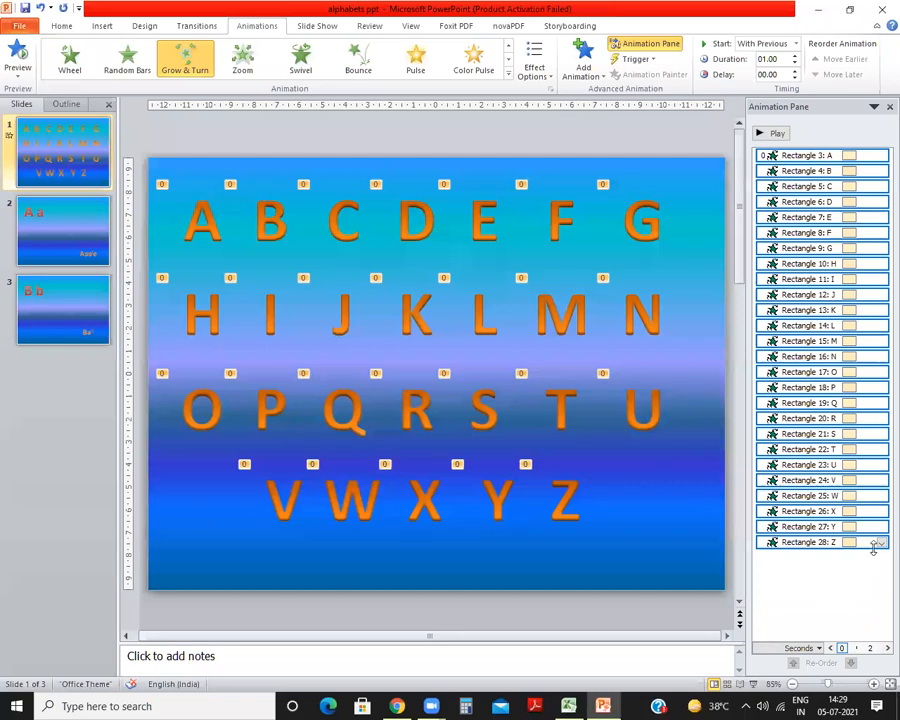
left_click(147, 161)
left_click_drag(147, 161, 722, 557)
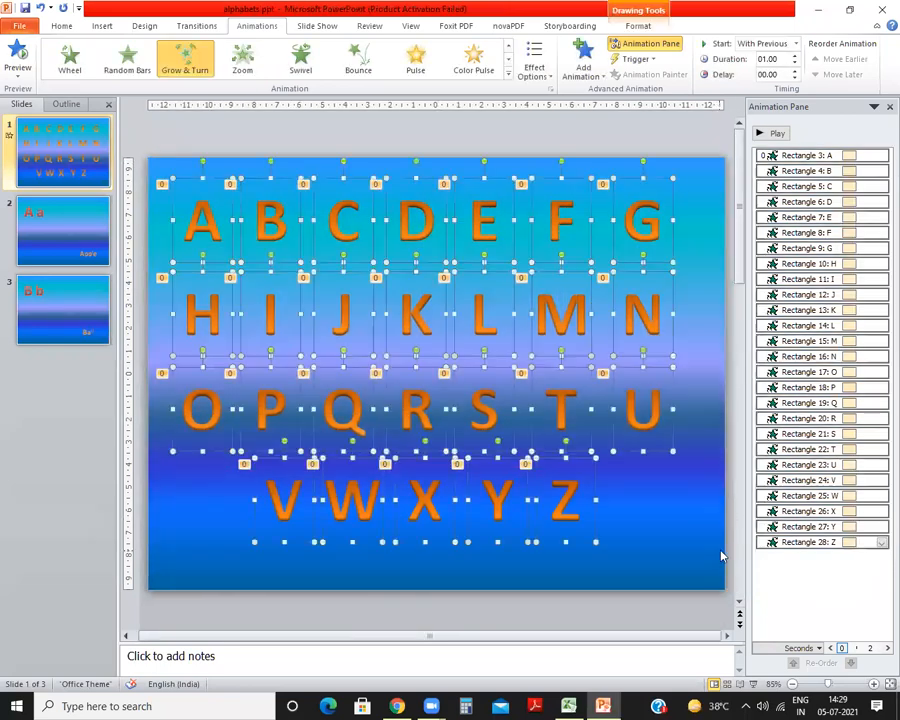
left_click(881, 542)
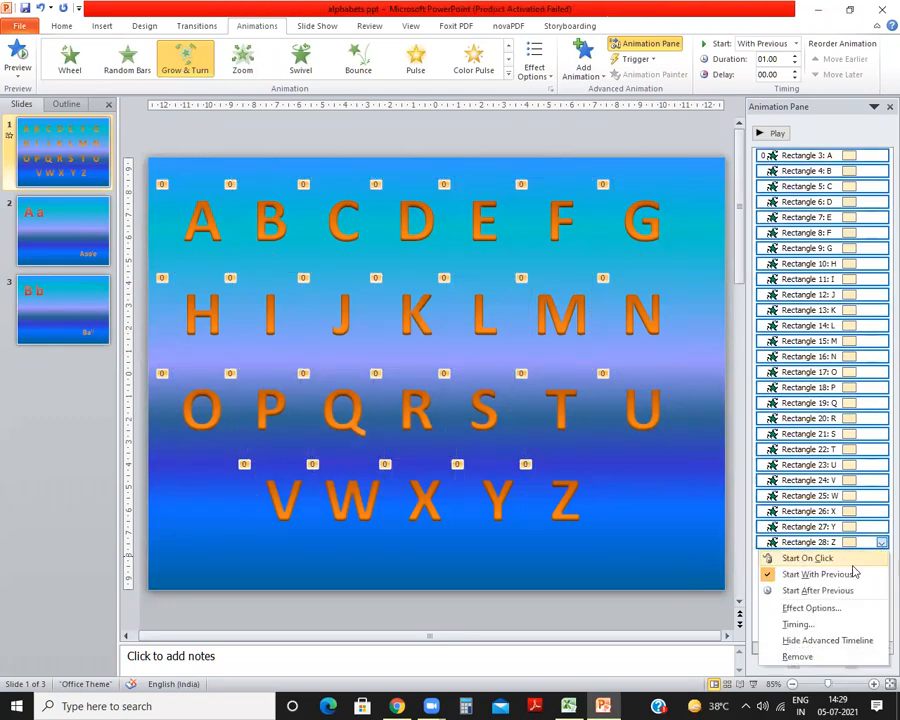
left_click(813, 625)
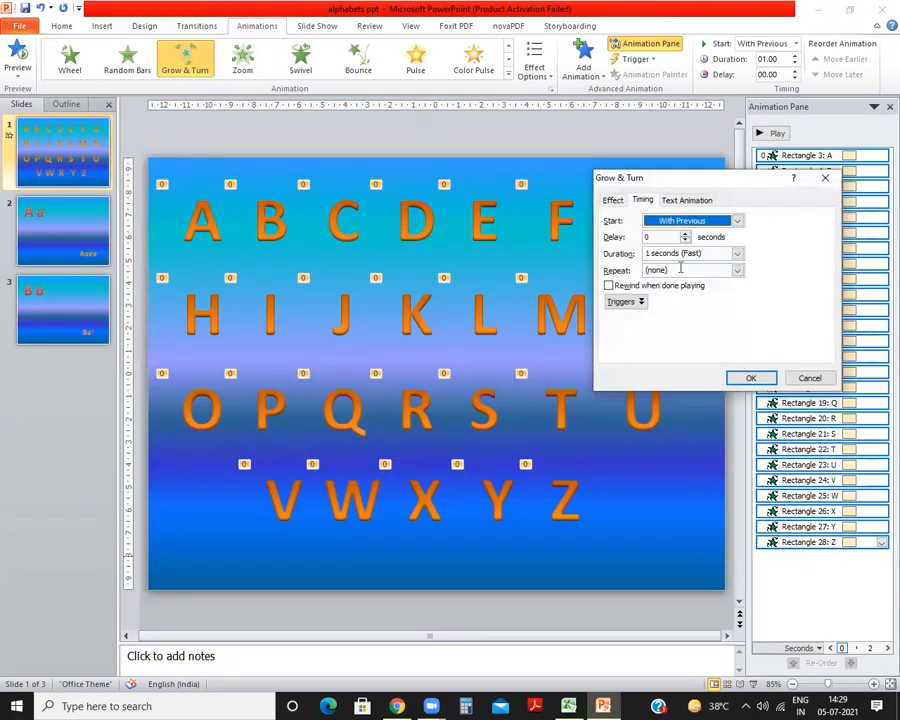
left_click(737, 254)
left_click(690, 285)
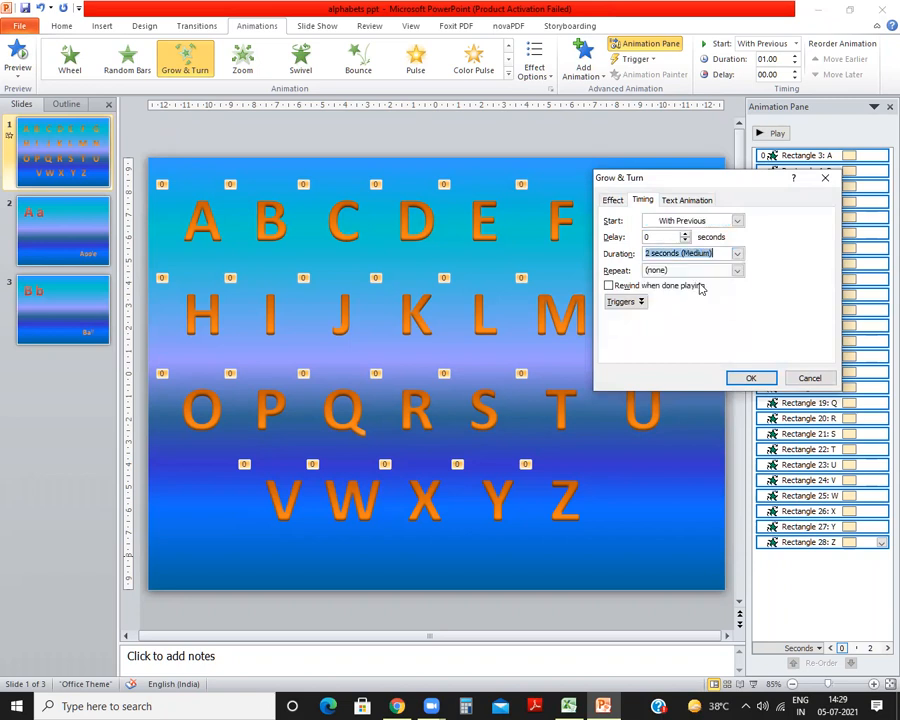
left_click(745, 377)
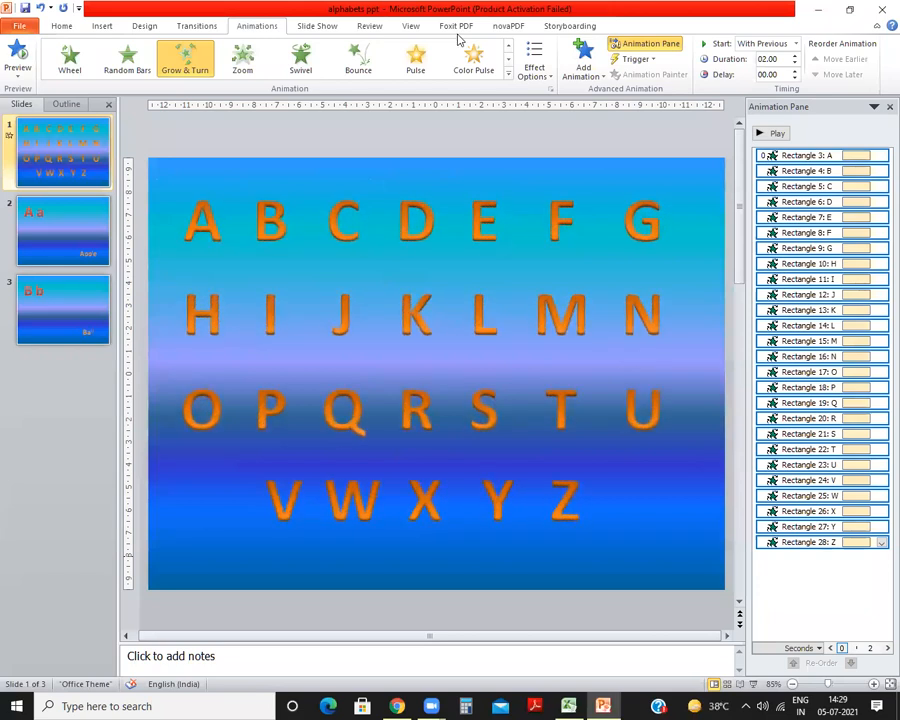
Step: Delete slide 3 with the "B b" letters
left_click(60, 237)
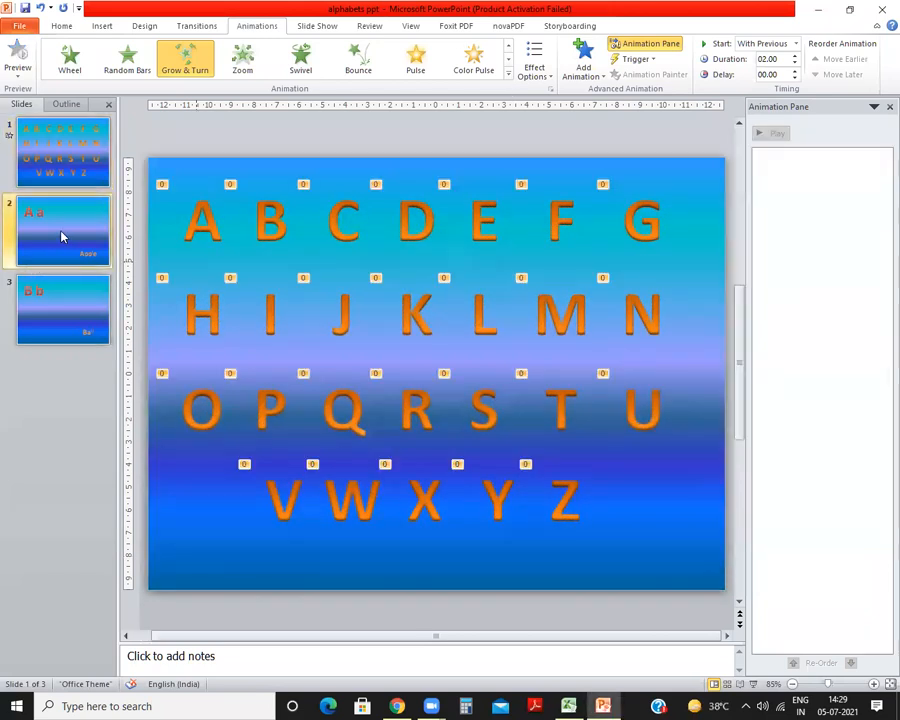
left_click(80, 309)
right_click(80, 309)
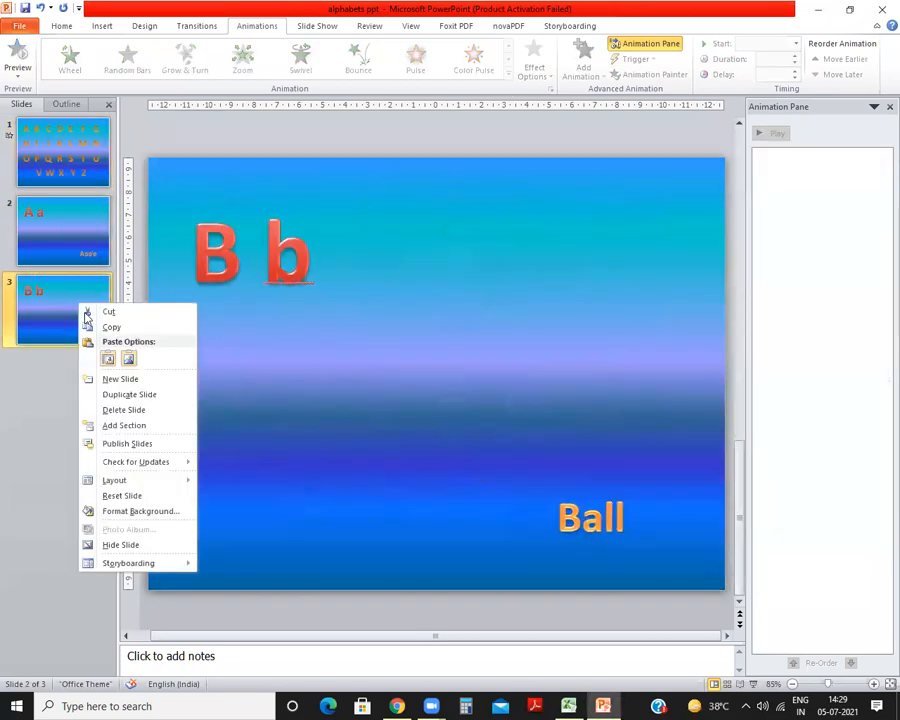
left_click(125, 407)
Step: Add the Float Down entrance effect to the "A a" text on slide 2 and set it to start With Previous
left_click(270, 257)
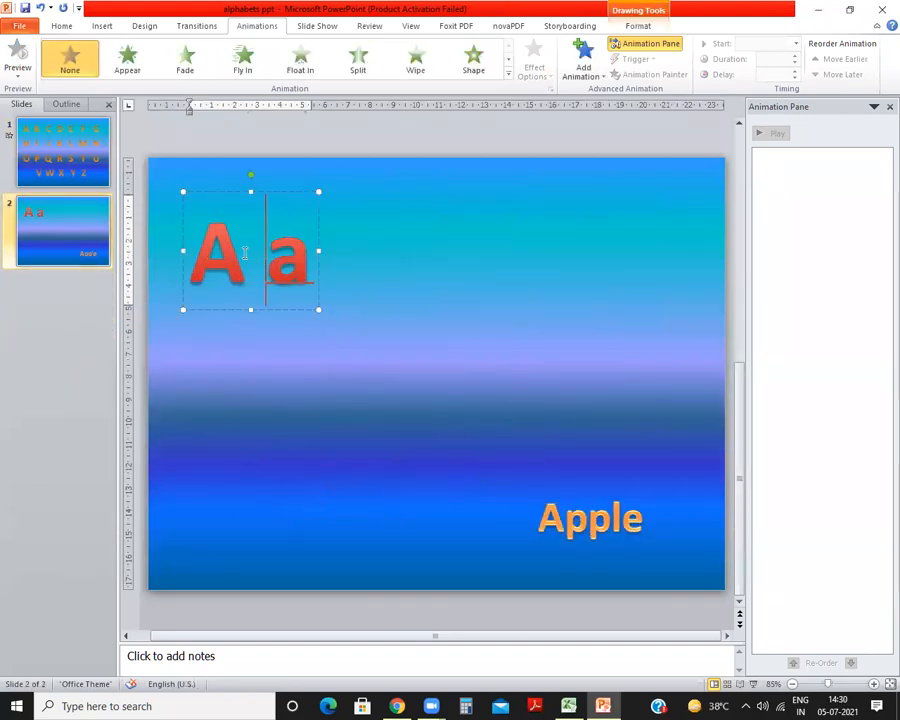
left_click(228, 195)
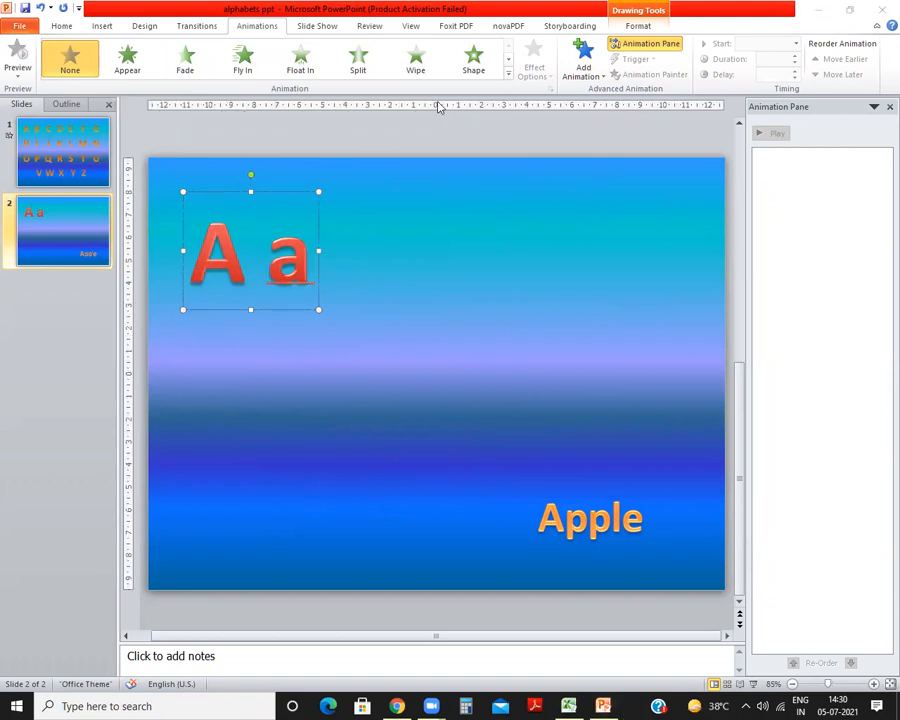
left_click(583, 62)
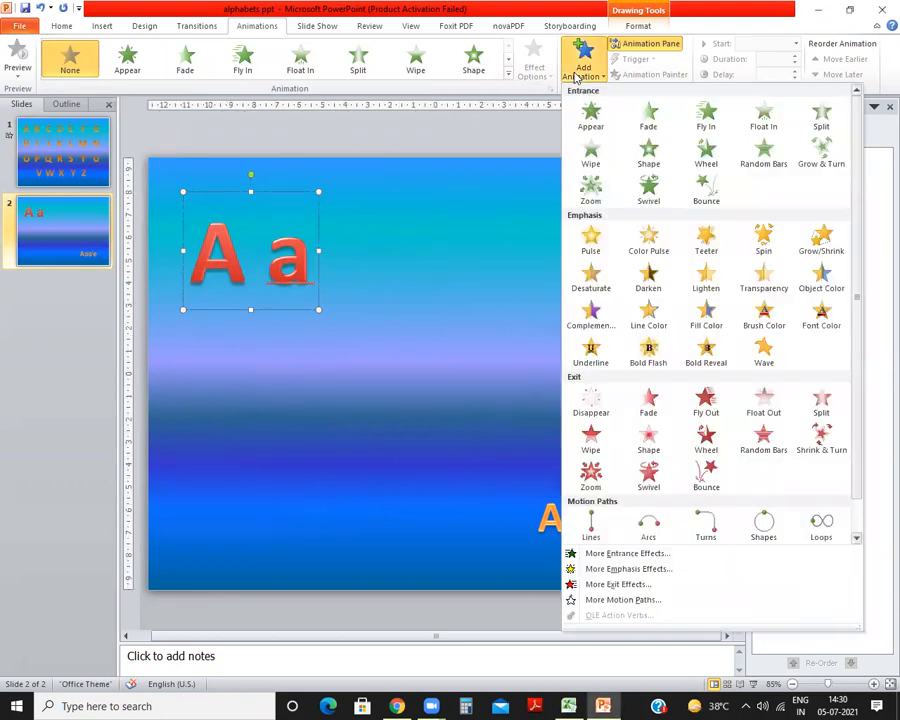
left_click(610, 553)
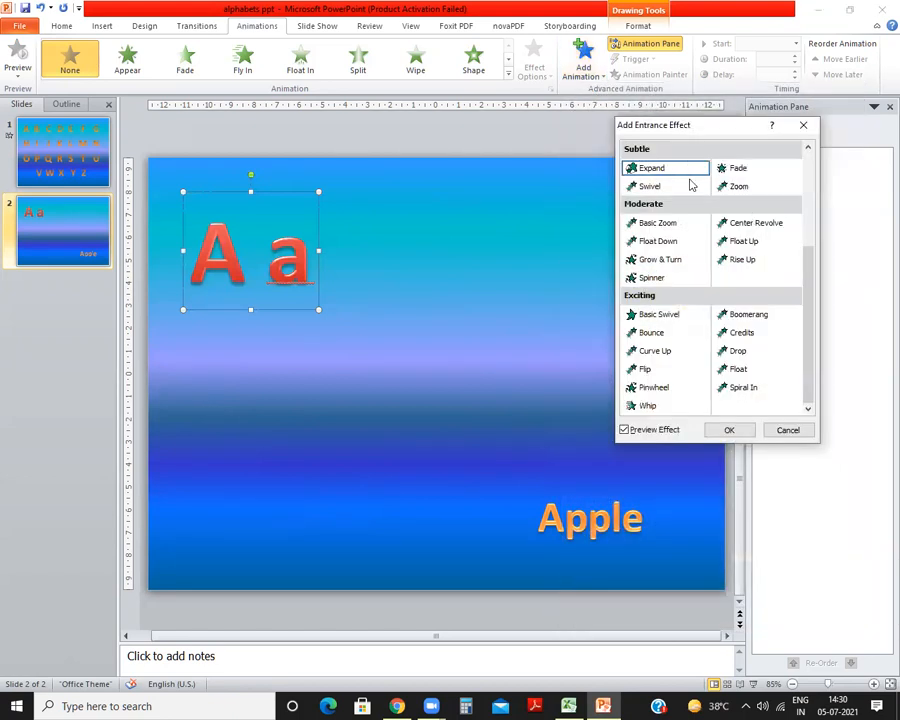
left_click(652, 228)
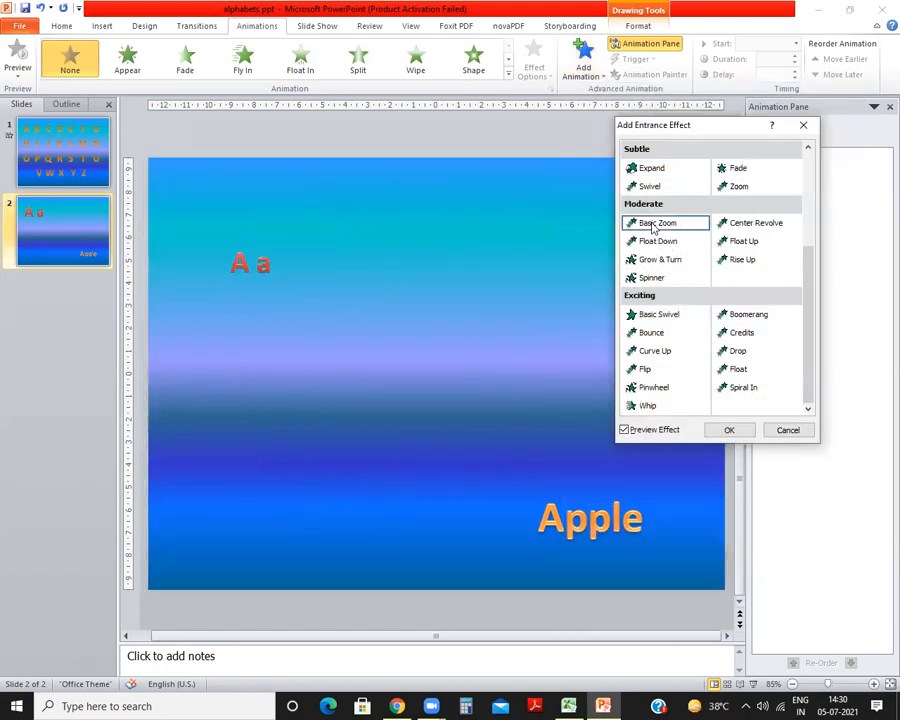
left_click(664, 243)
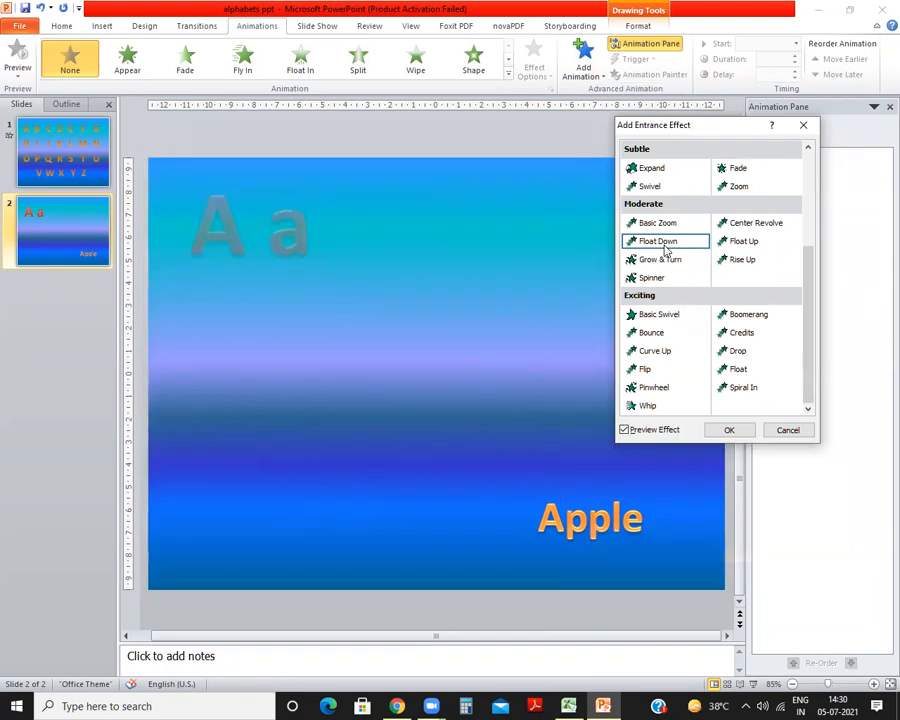
left_click(729, 430)
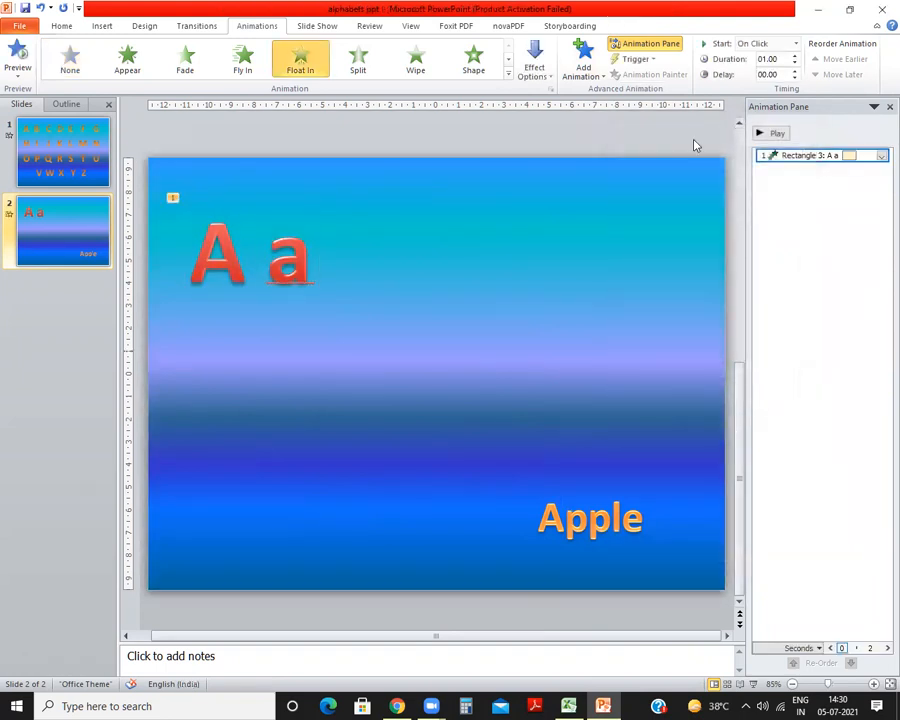
left_click(795, 45)
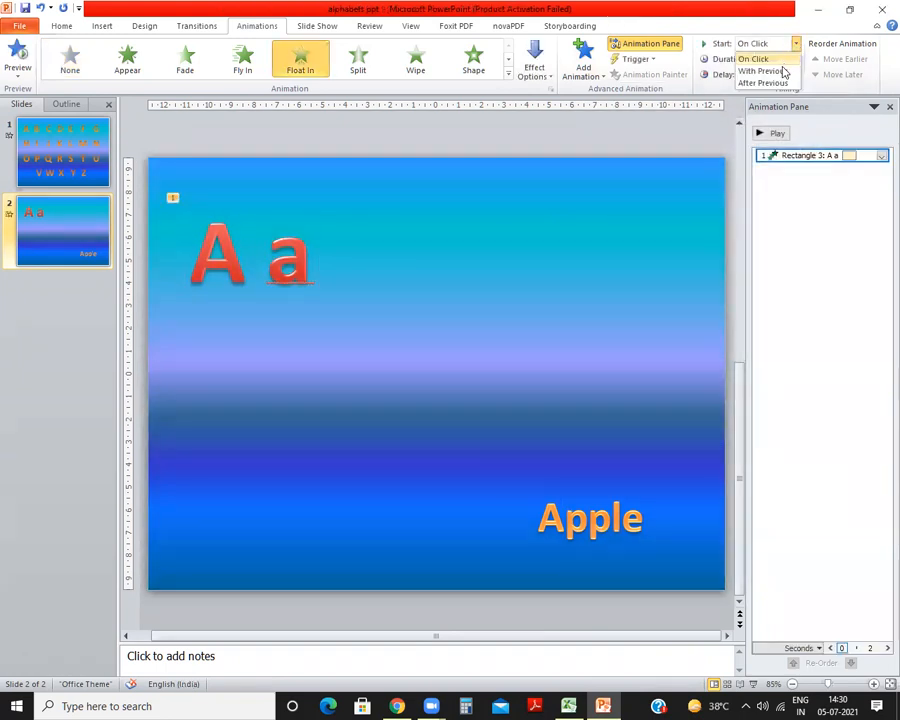
left_click(768, 71)
Step: Preview the Curve Up entrance on the "Apple" text of slide 2 and add the Exciting entrance effect Float to it
left_click(590, 515)
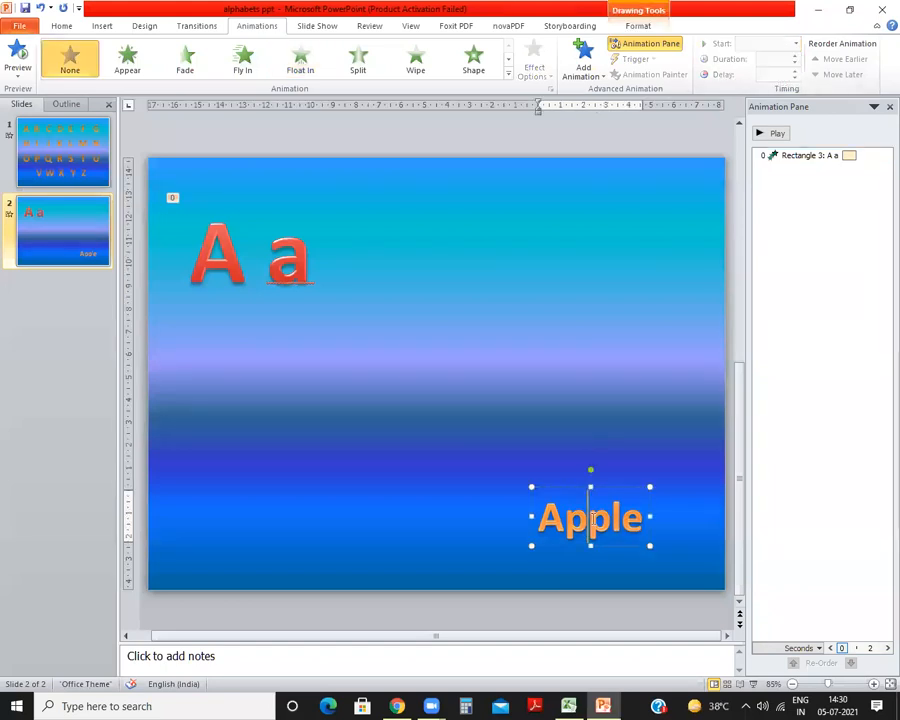
left_click(584, 70)
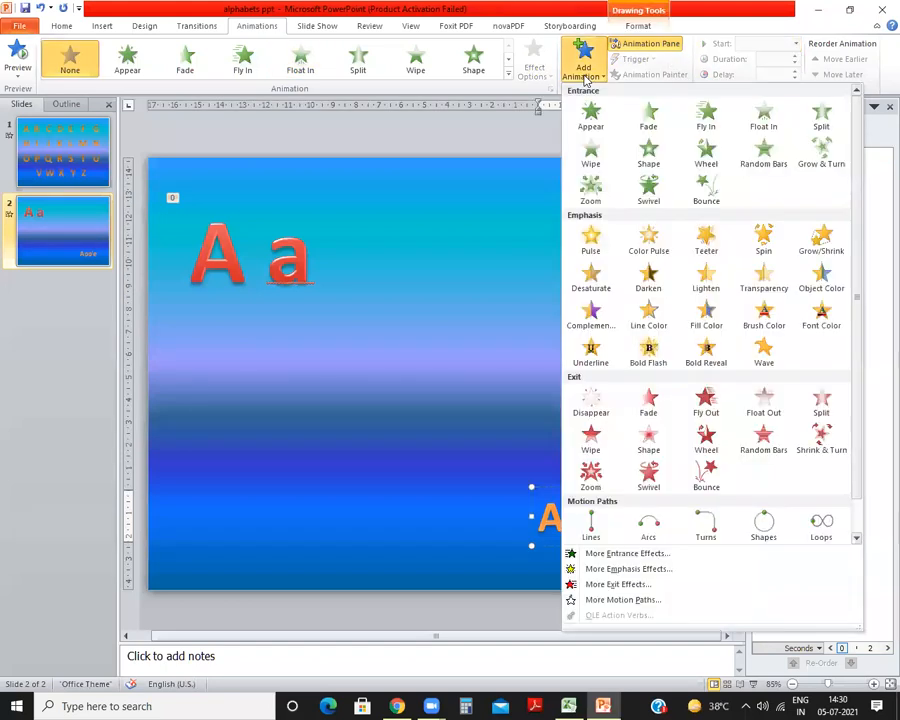
left_click(628, 554)
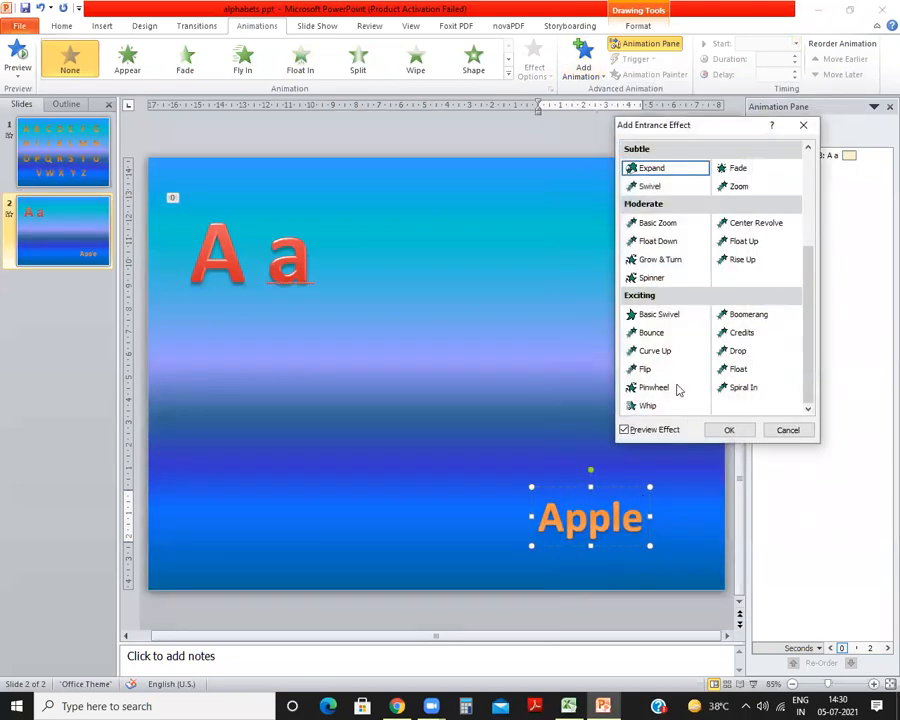
left_click(655, 351)
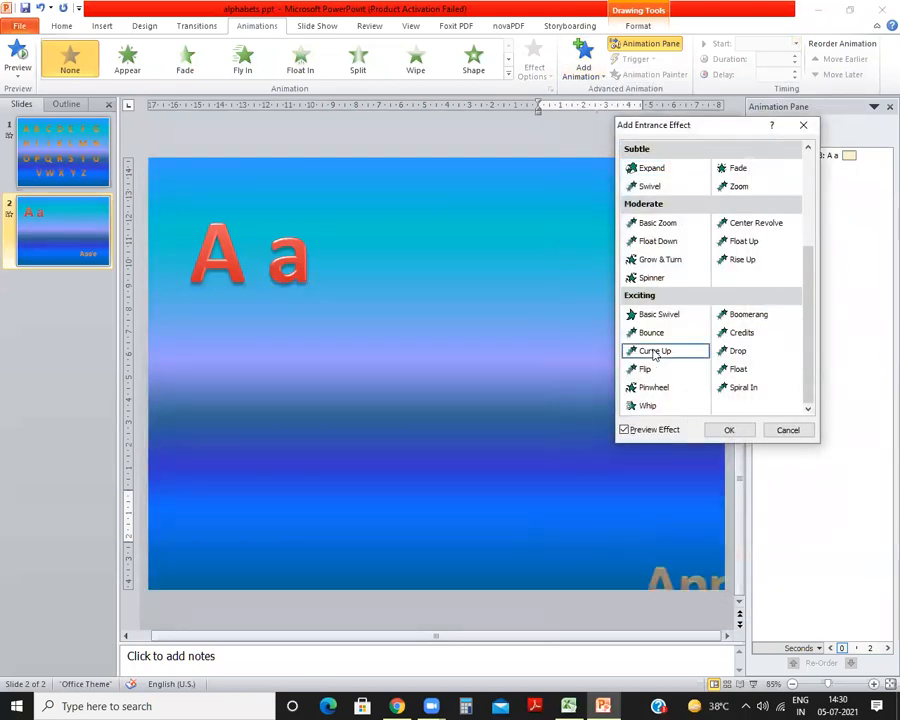
left_click(738, 369)
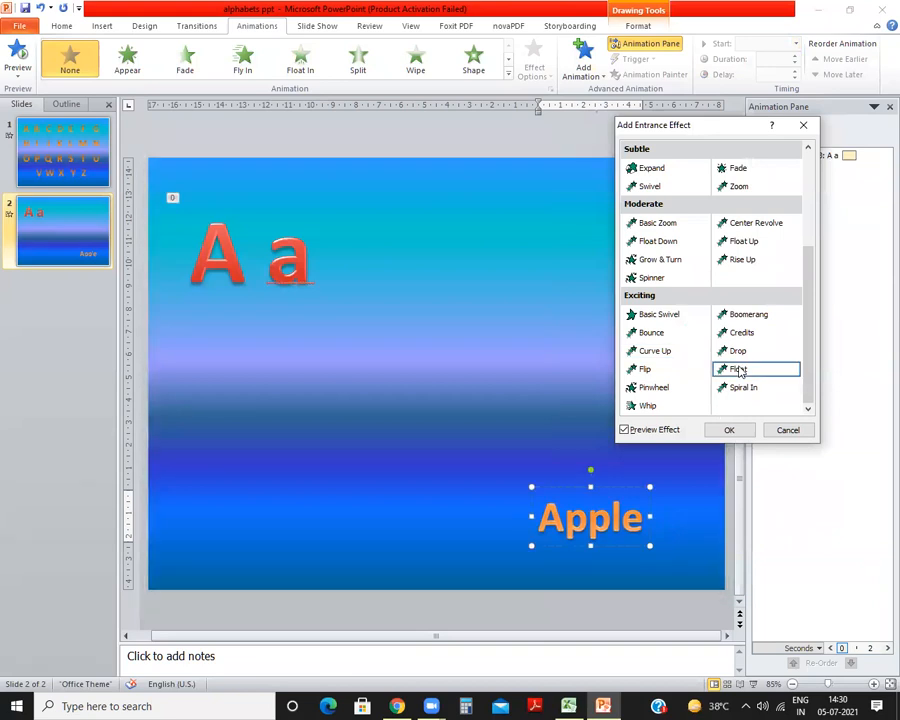
left_click(740, 429)
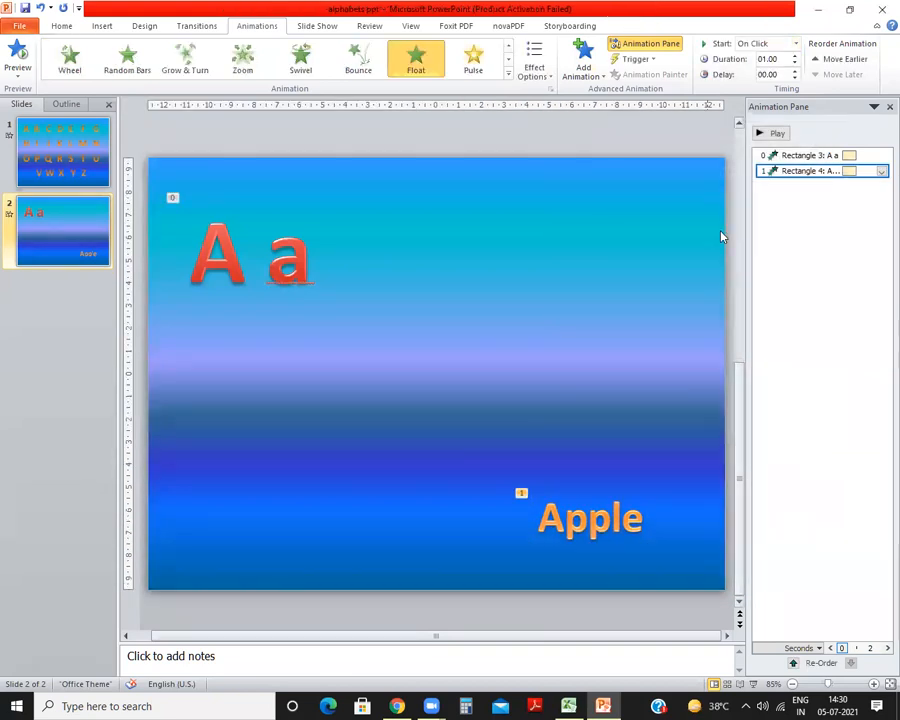
Step: Set the Float animation of the "Apple" text to start After Previous
left_click(796, 43)
left_click(765, 82)
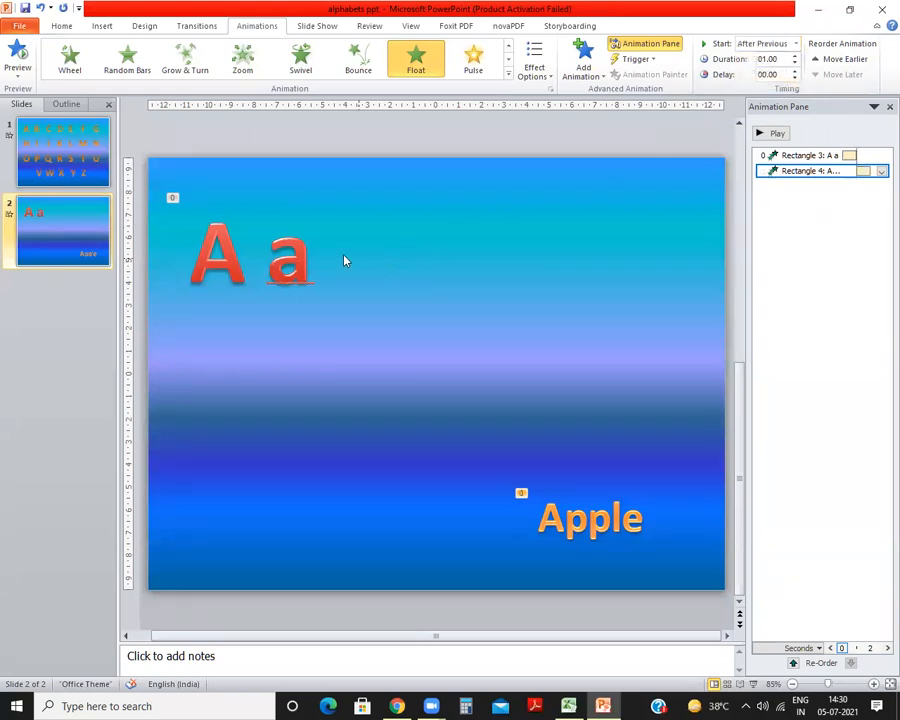
left_click(300, 255)
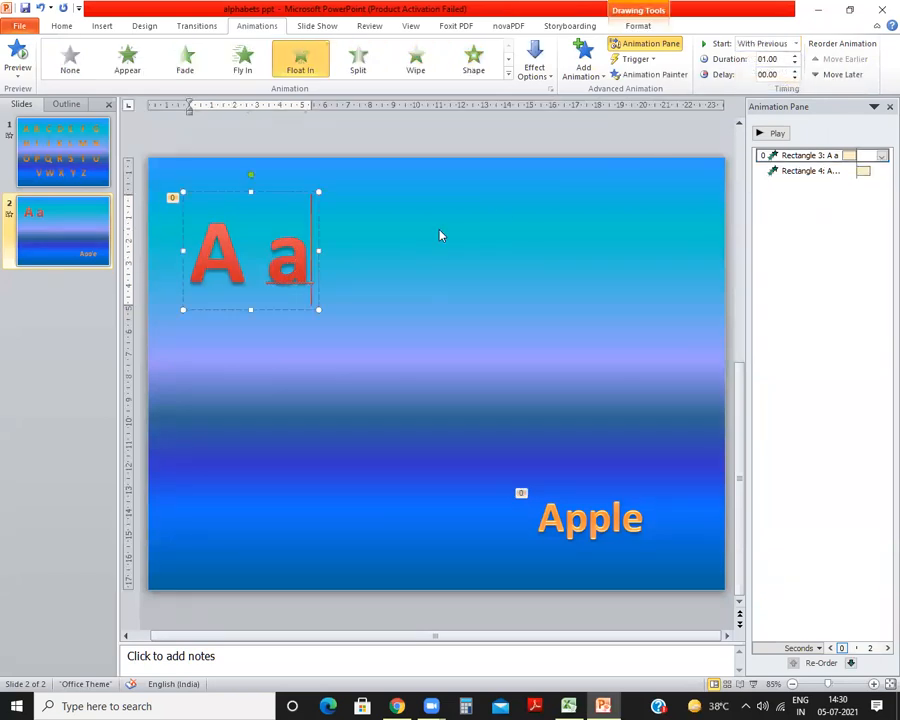
left_click(795, 171)
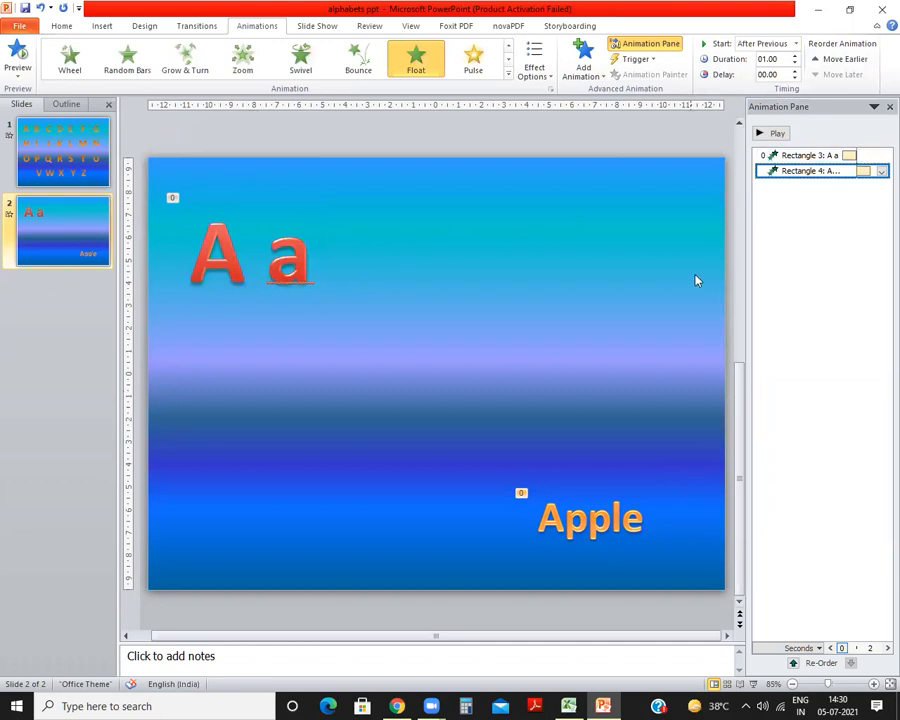
Step: Duplicate slide 2 and replace the letter pair on the copy with "B b"
right_click(55, 222)
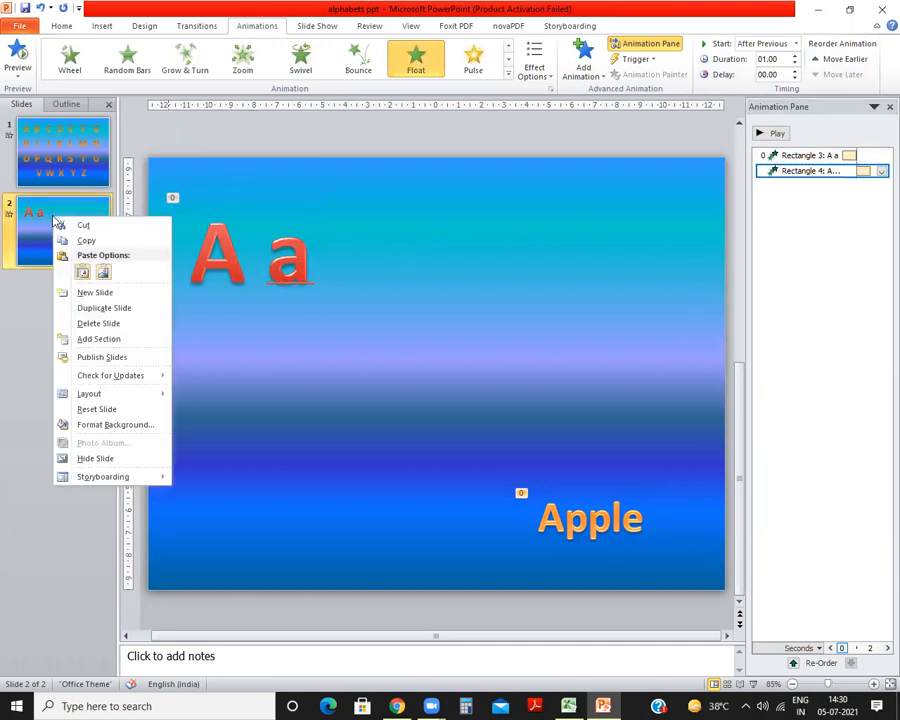
left_click(136, 306)
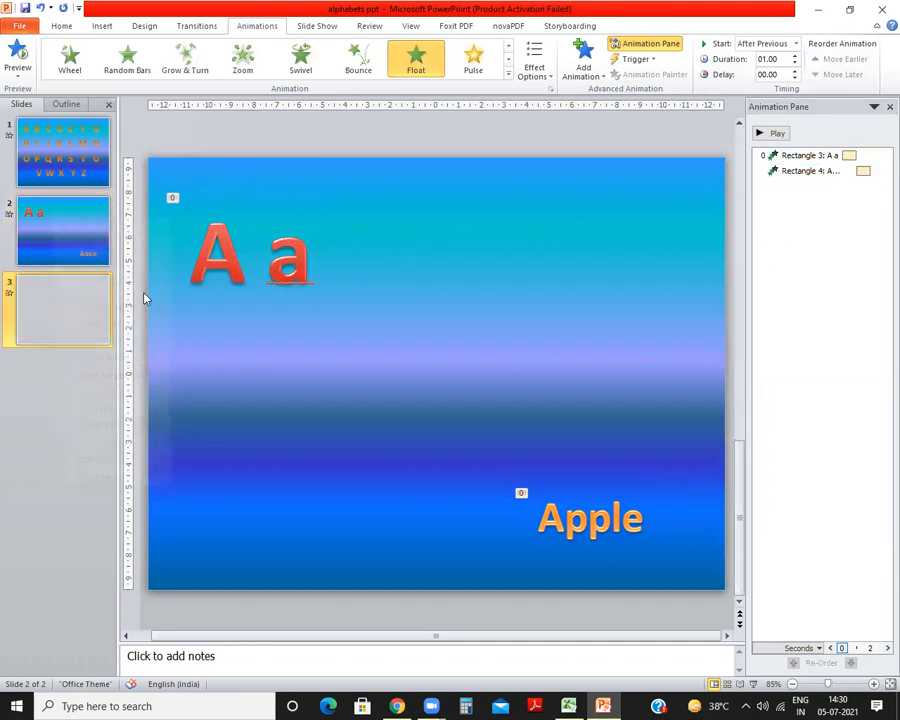
left_click(306, 262)
key("BackSpace")
key("BackSpace")
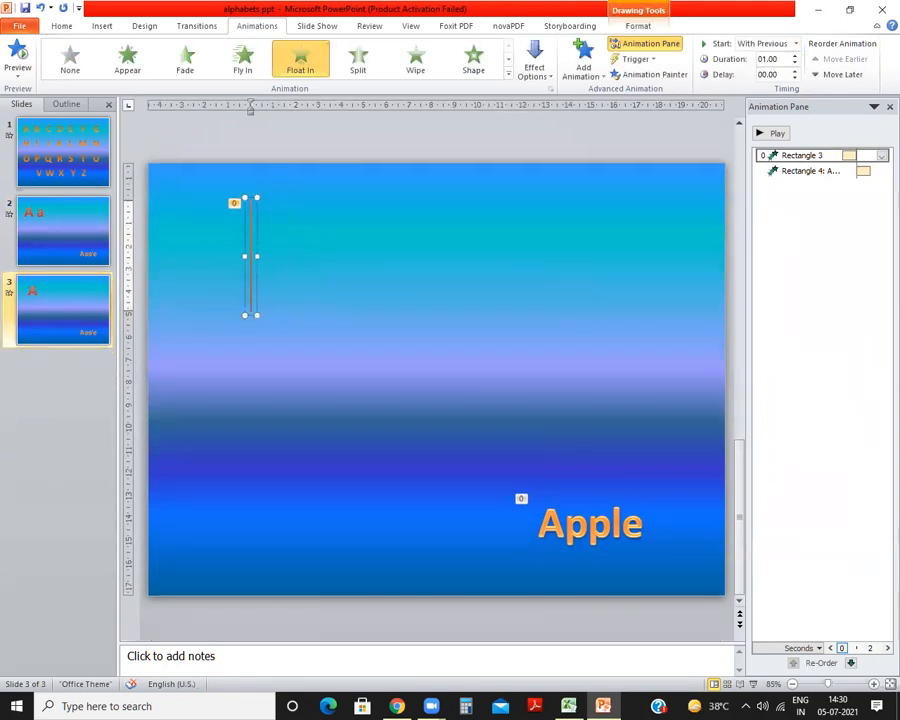
type("B b")
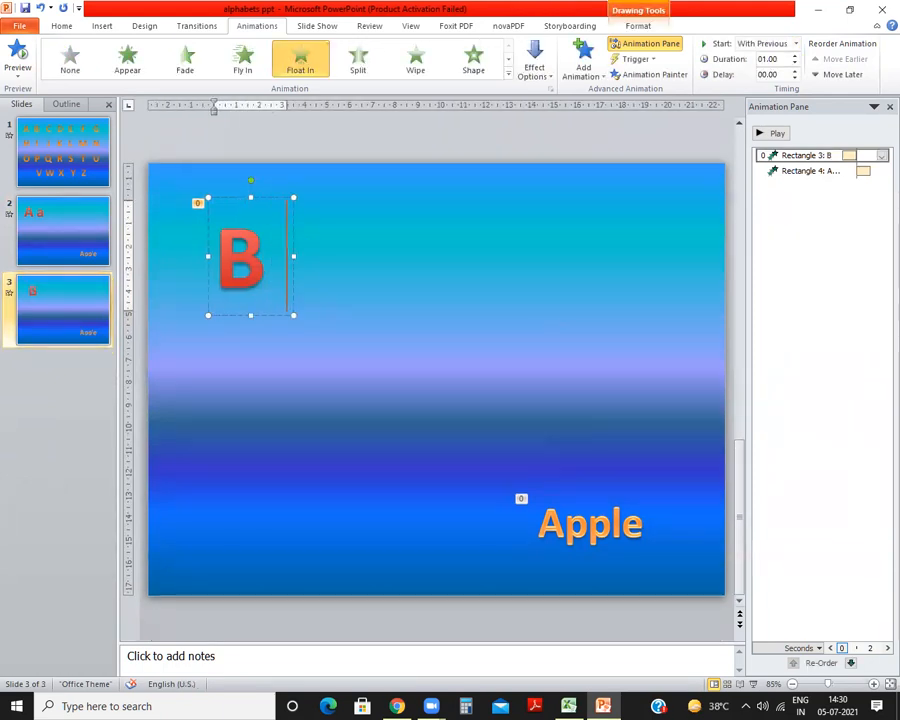
Step: Replace the example word "Apple" on slide 3 with "Ball"
left_click(643, 518)
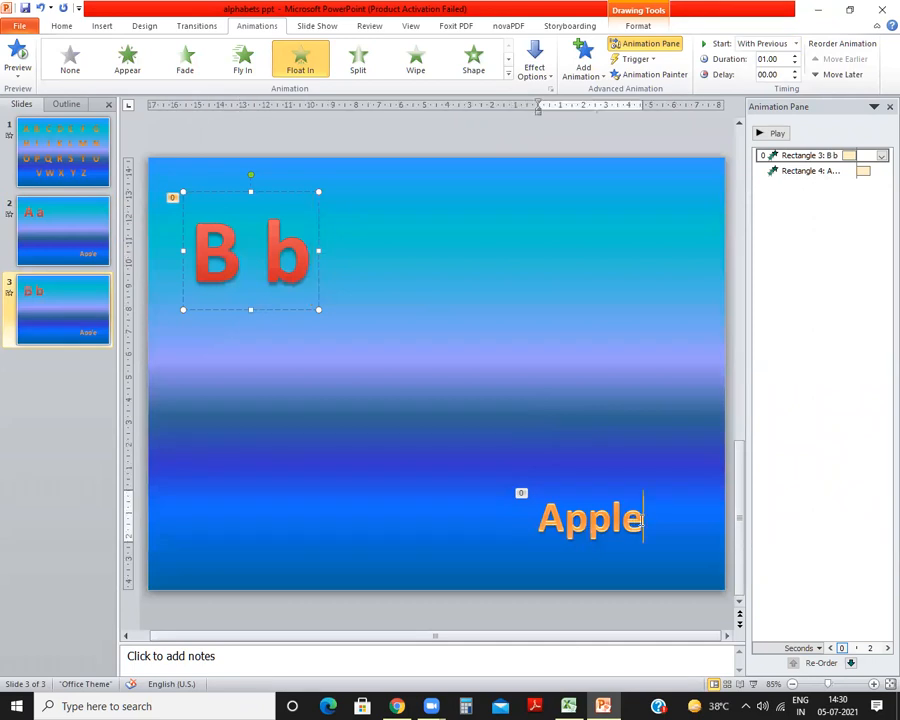
key("BackSpace")
key("BackSpace")
key("BackSpace")
key("BackSpace")
key("BackSpace")
type("Ball")
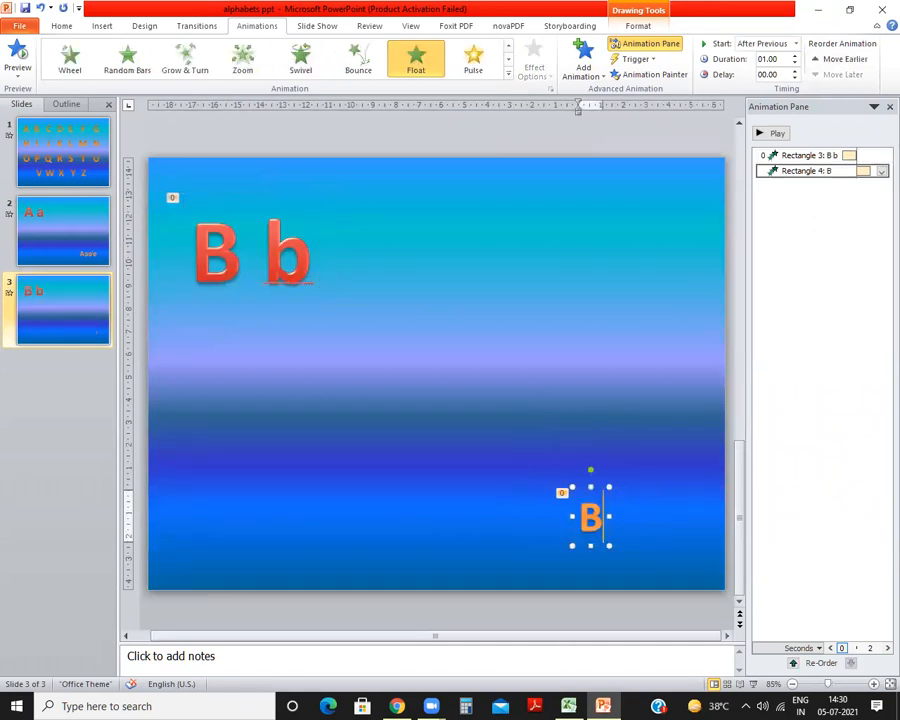
left_click(243, 483)
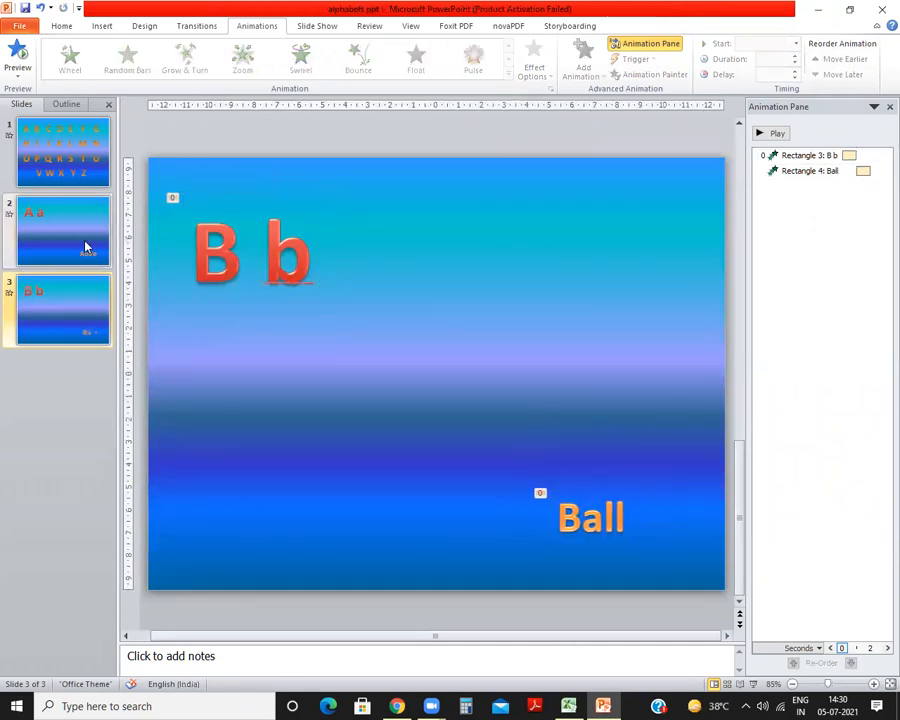
Step: Duplicate slide 3 and replace the letter pair on the copy with "C c"
right_click(73, 335)
left_click(127, 421)
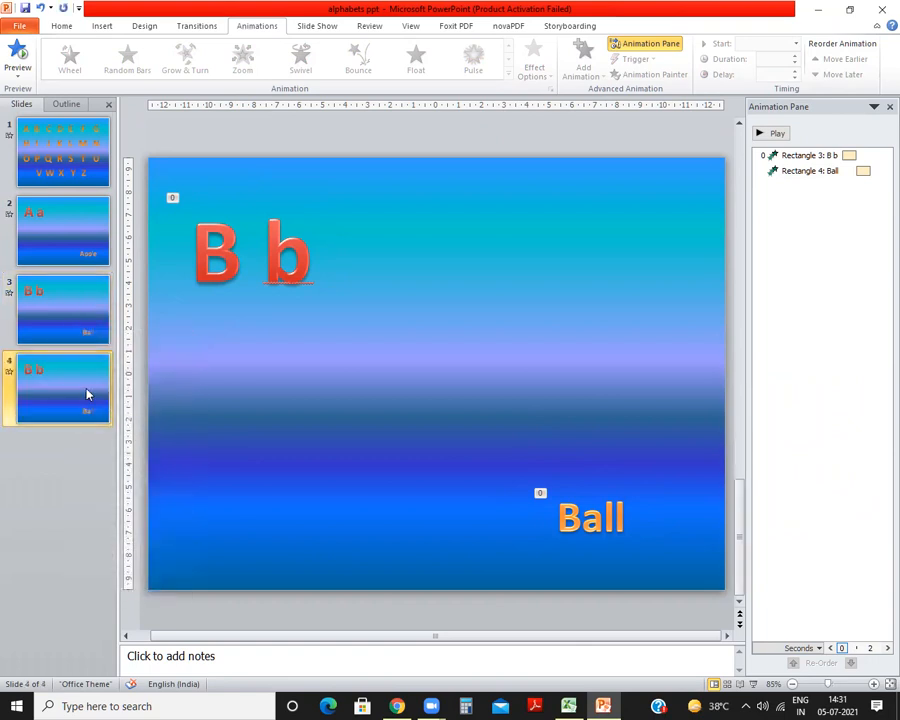
left_click(297, 245)
key("BackSpace")
key("BackSpace")
key("BackSpace")
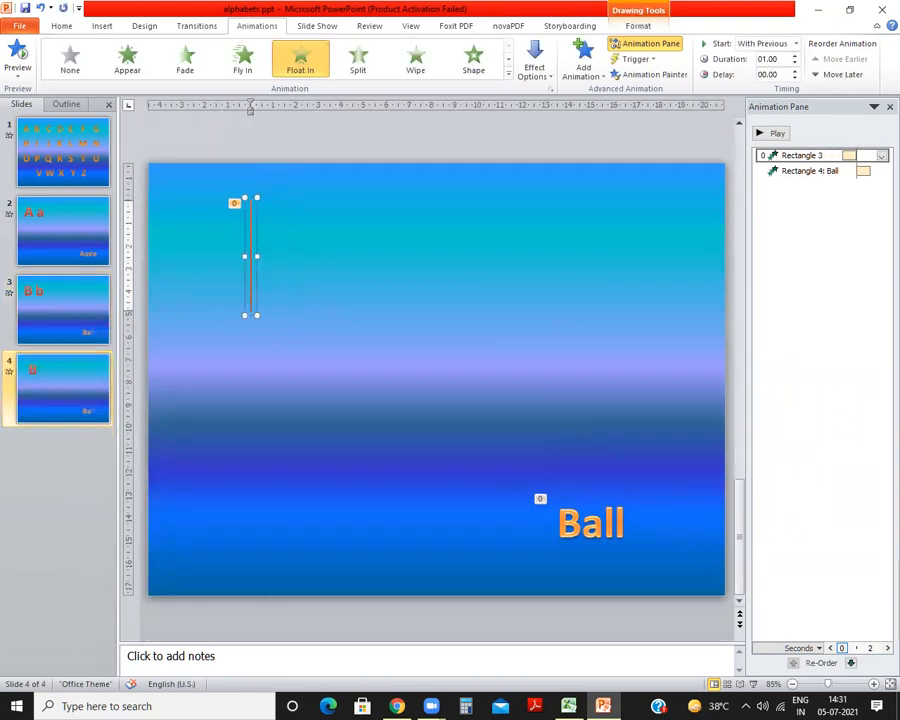
type("C c")
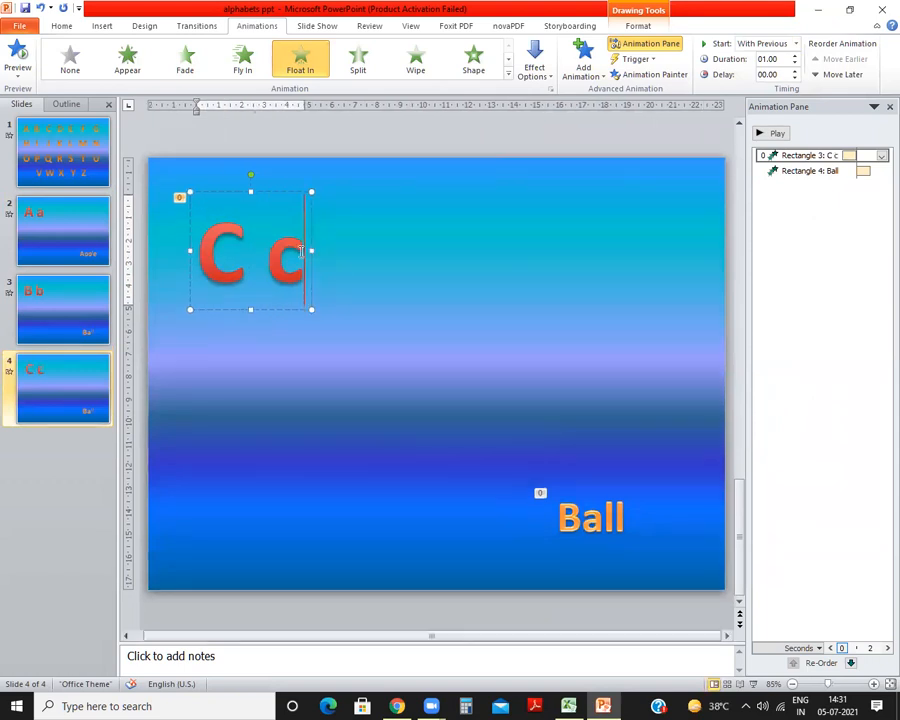
Step: Replace the example word "Ball" on slide 4 with "Cat"
left_click(622, 518)
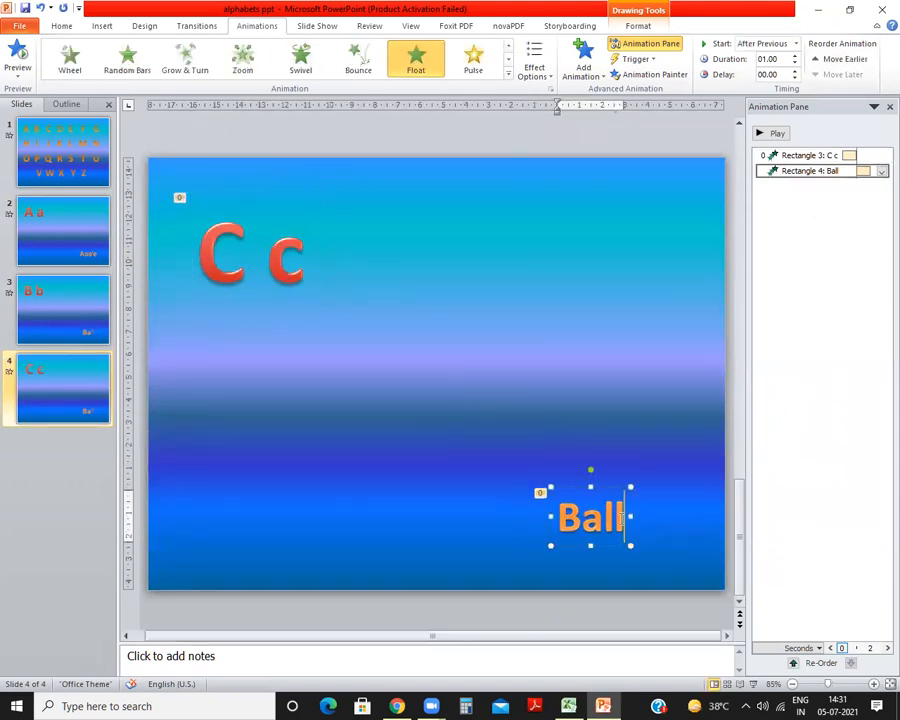
key("BackSpace")
key("BackSpace")
key("BackSpace")
key("BackSpace")
type("Cat")
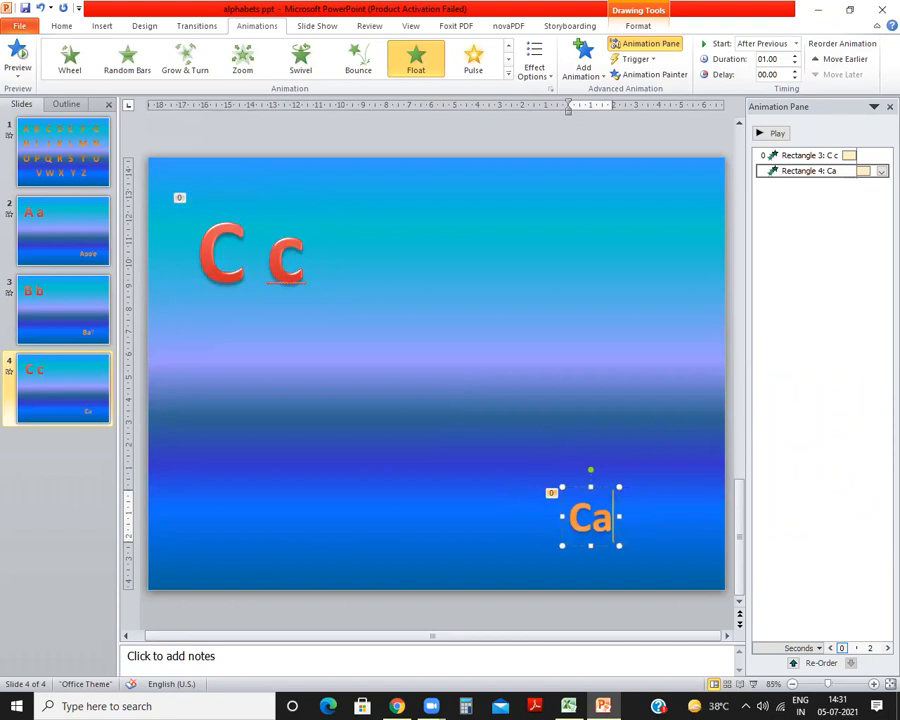
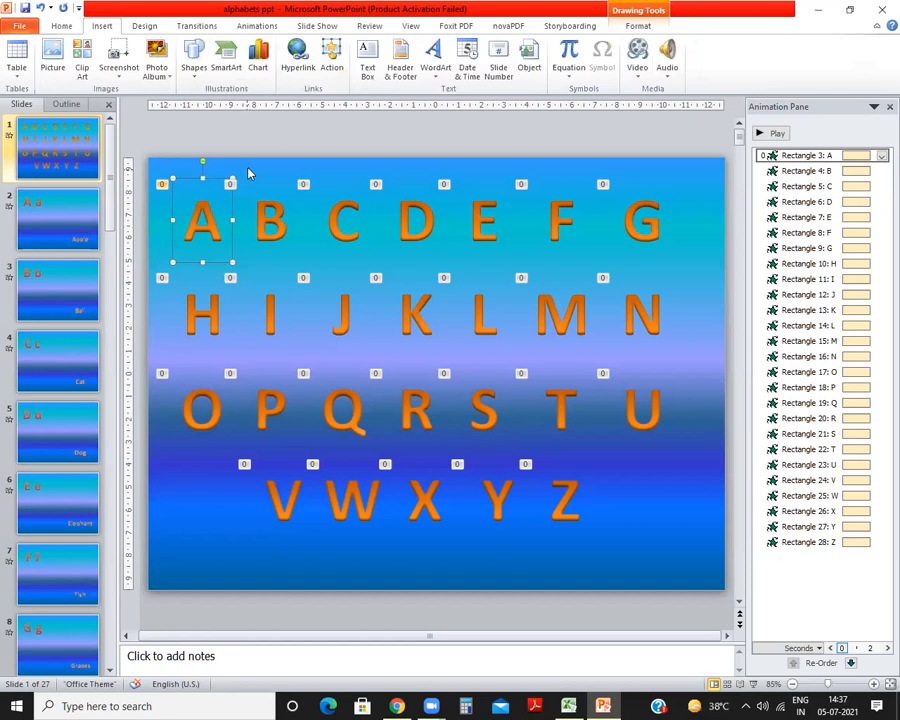
Step: Hyperlink the letter A text box on slide 1 to Slide 2 of this presentation
left_click(194, 212)
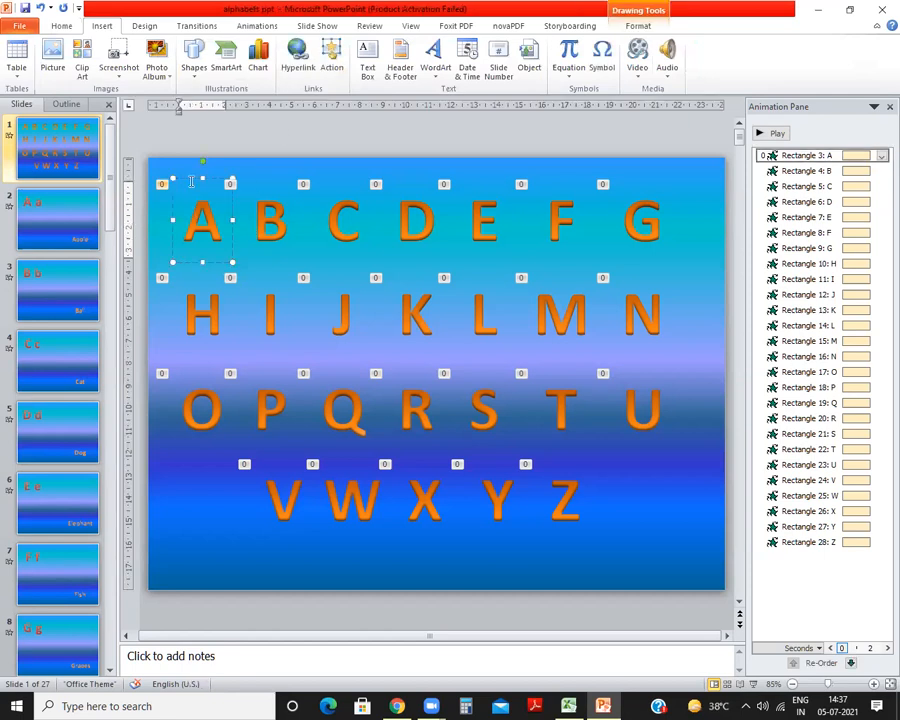
left_click(191, 180)
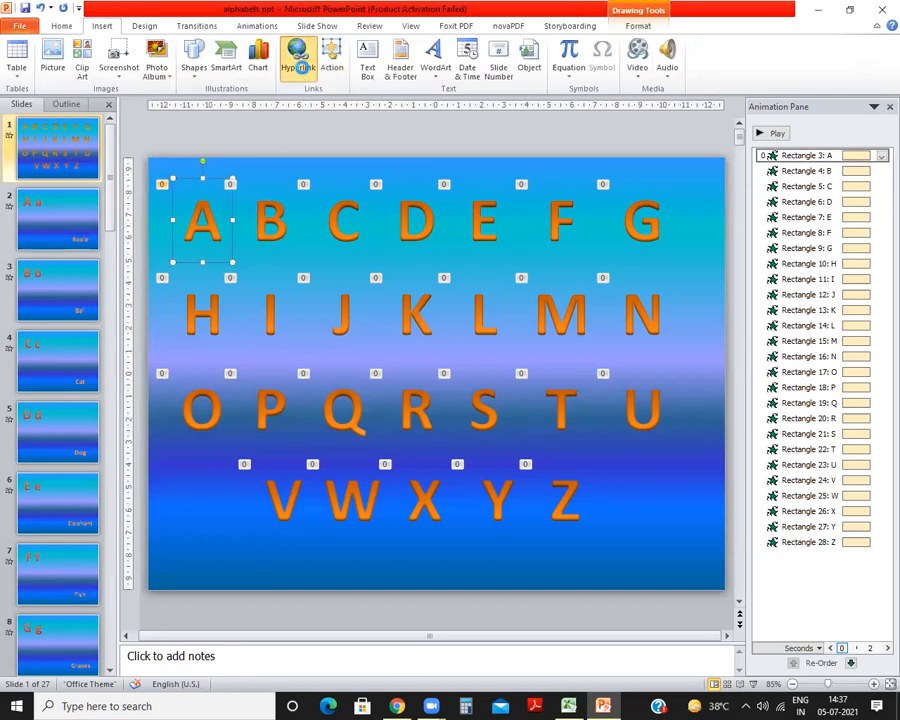
left_click(298, 60)
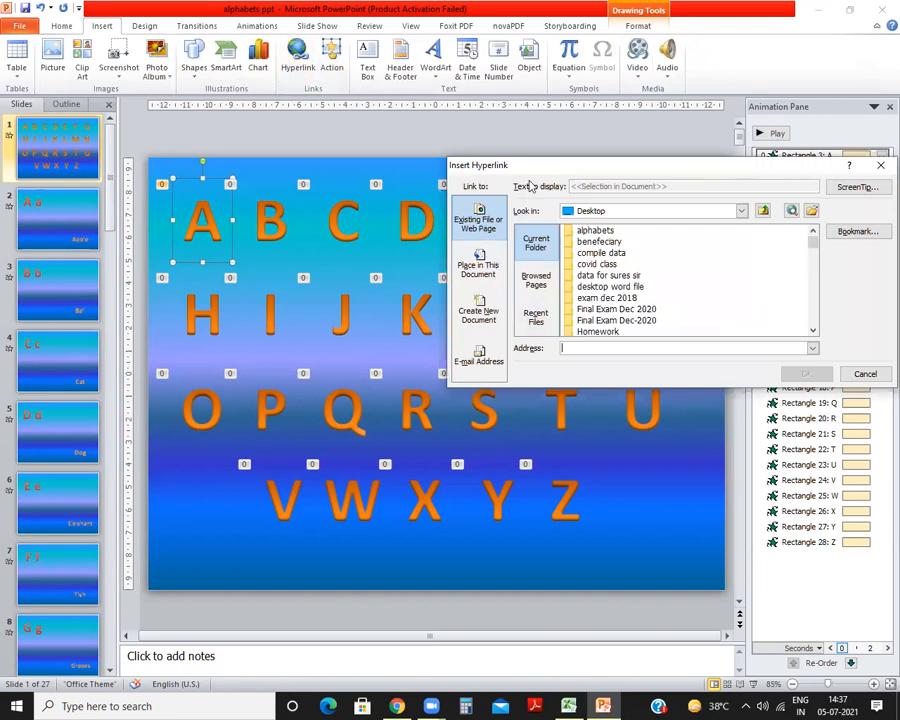
left_click_drag(530, 173, 468, 142)
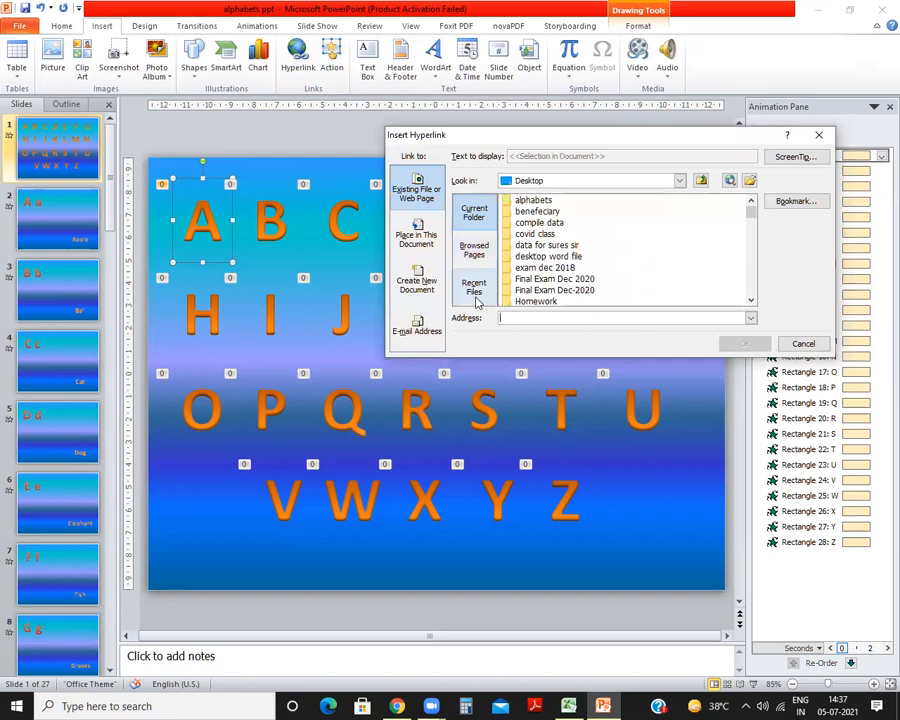
left_click(421, 240)
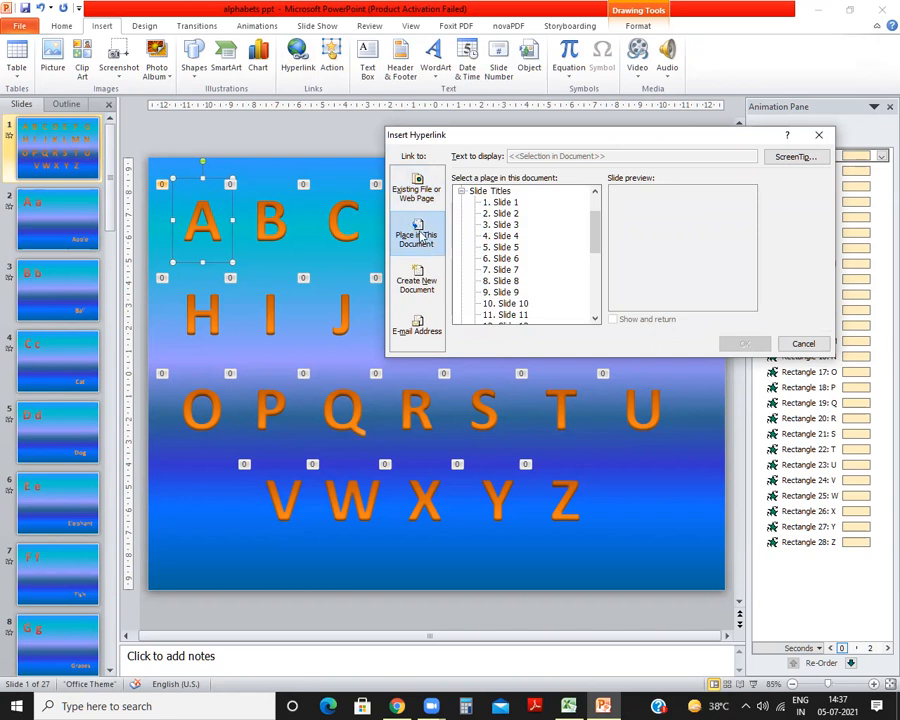
left_click(414, 190)
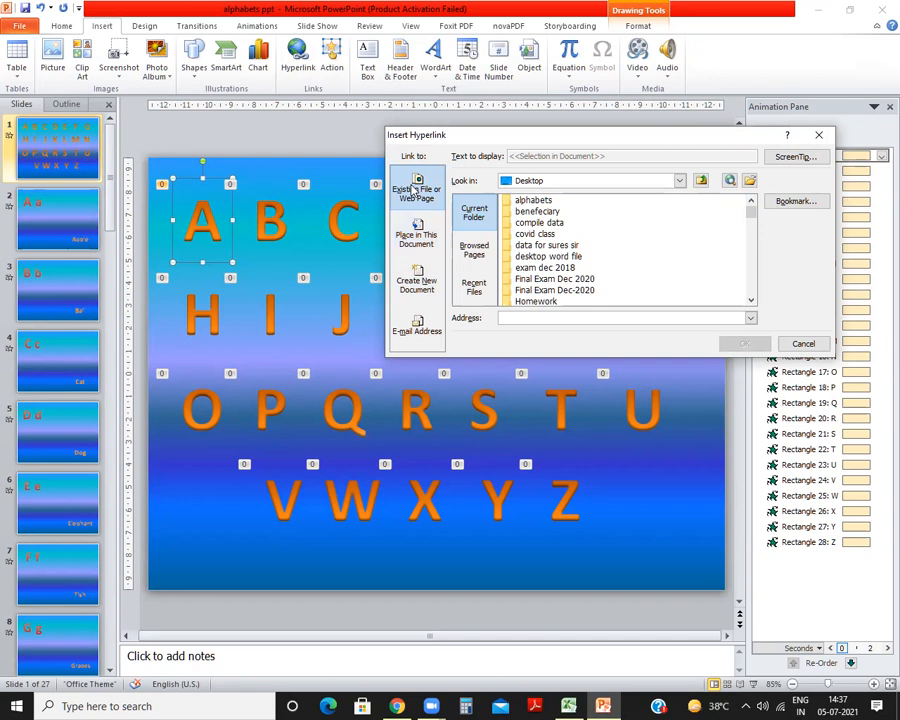
left_click(426, 242)
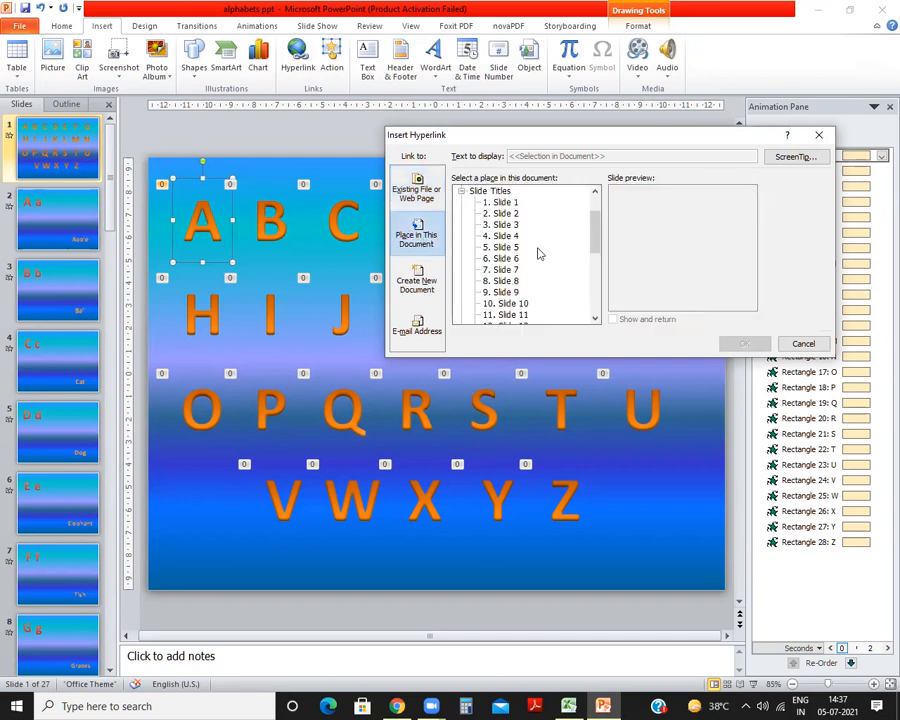
left_click(503, 269)
left_click(505, 213)
left_click(742, 344)
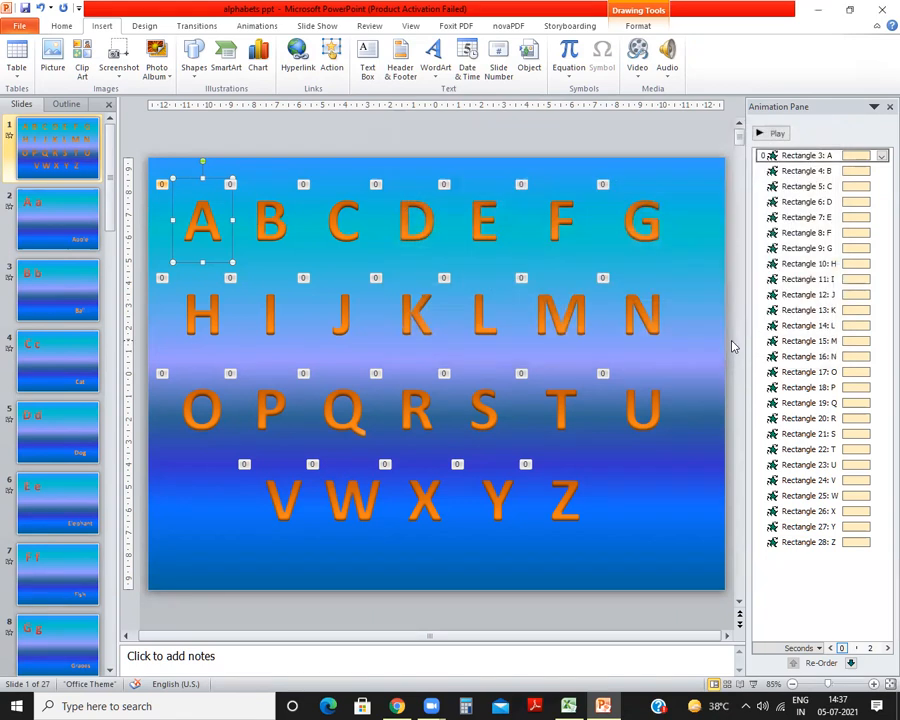
Step: Hyperlink the letter B text box on slide 1 to Slide 3 of this presentation
left_click(274, 226)
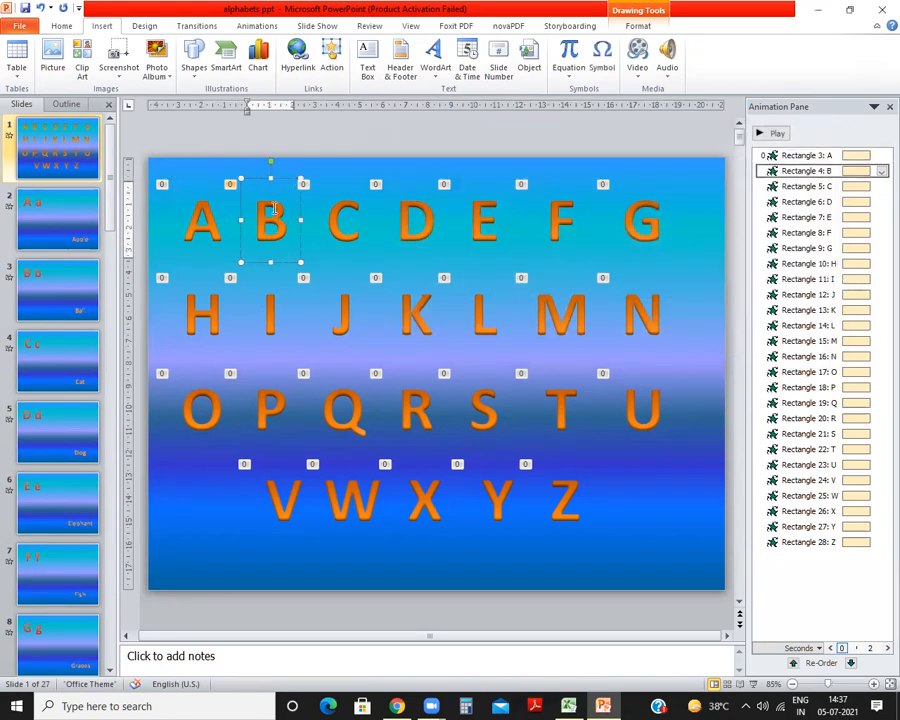
left_click(281, 181)
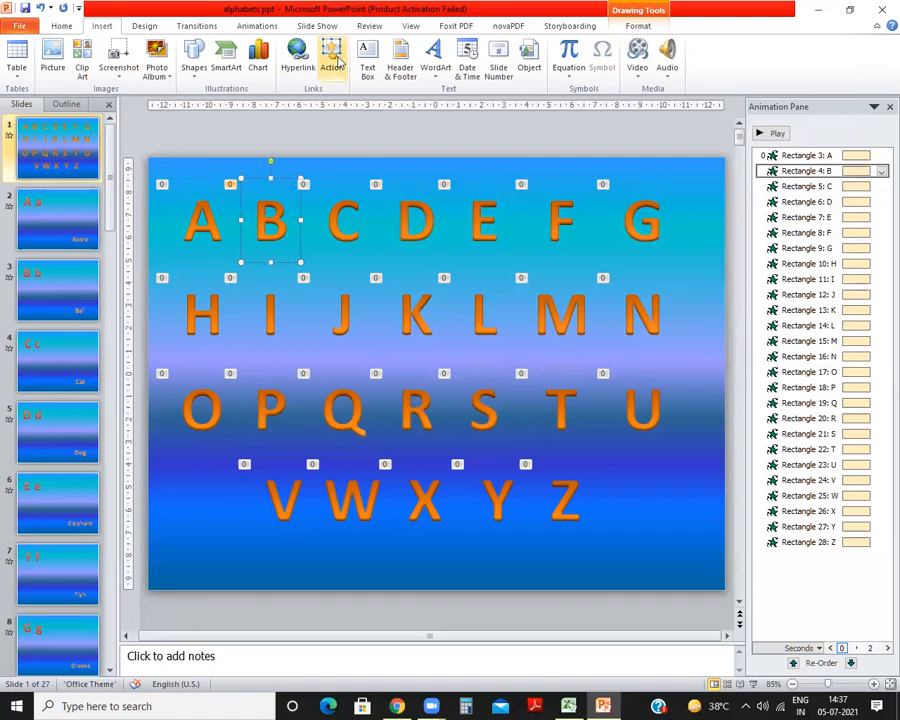
left_click(300, 62)
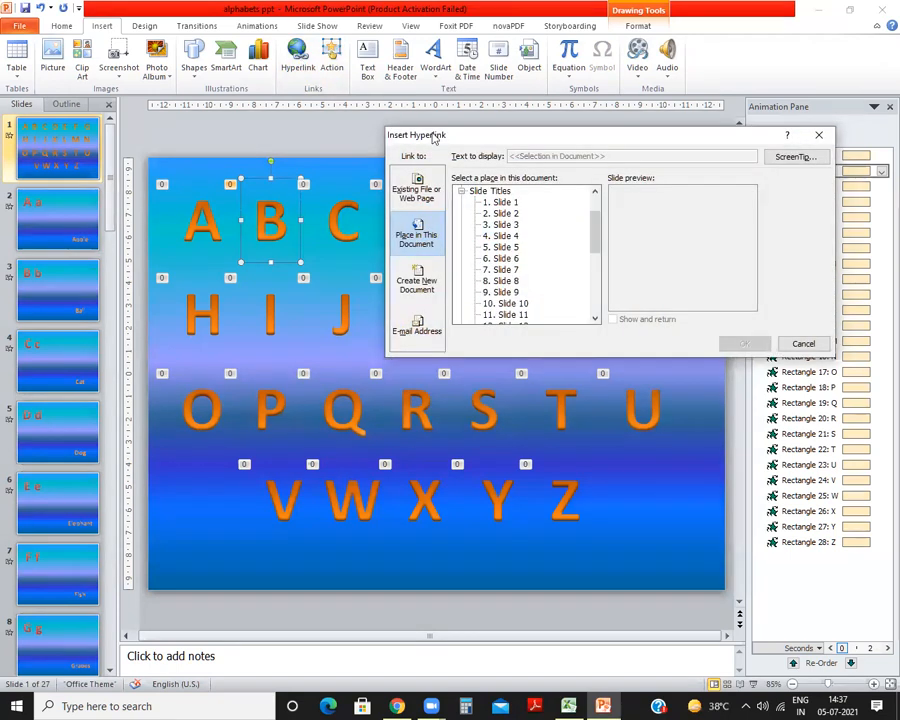
left_click(503, 226)
key("Down")
key("Down")
key("Down")
key("Down")
key("Down")
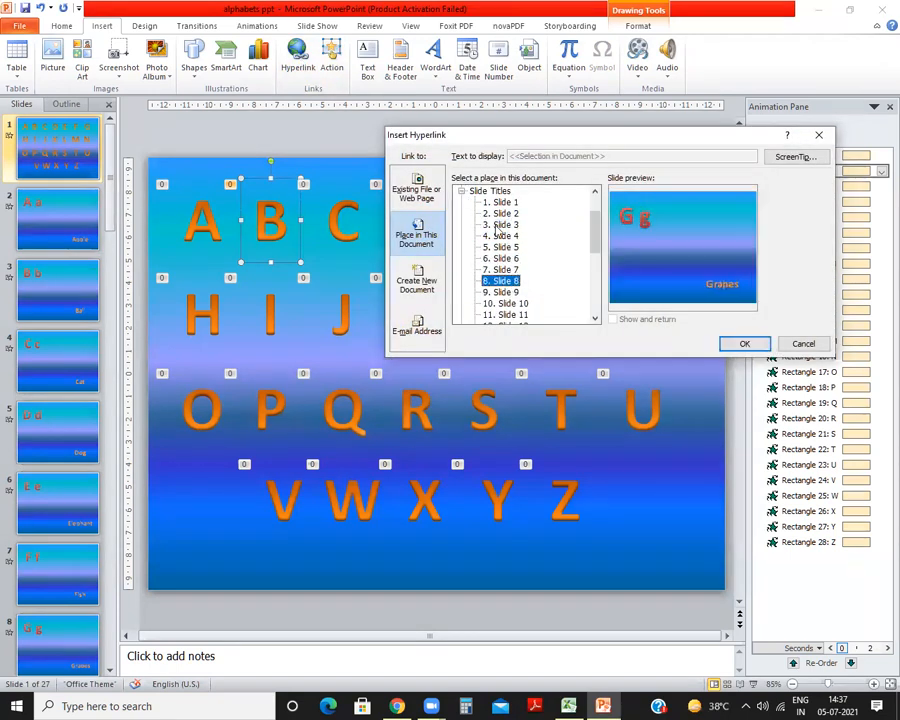
left_click(500, 225)
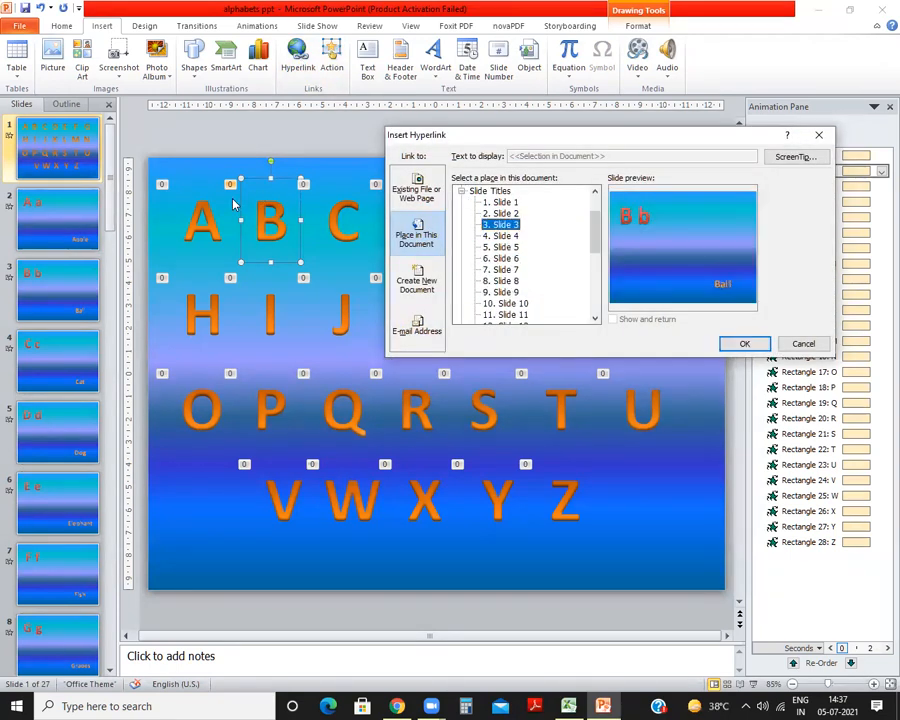
left_click(741, 343)
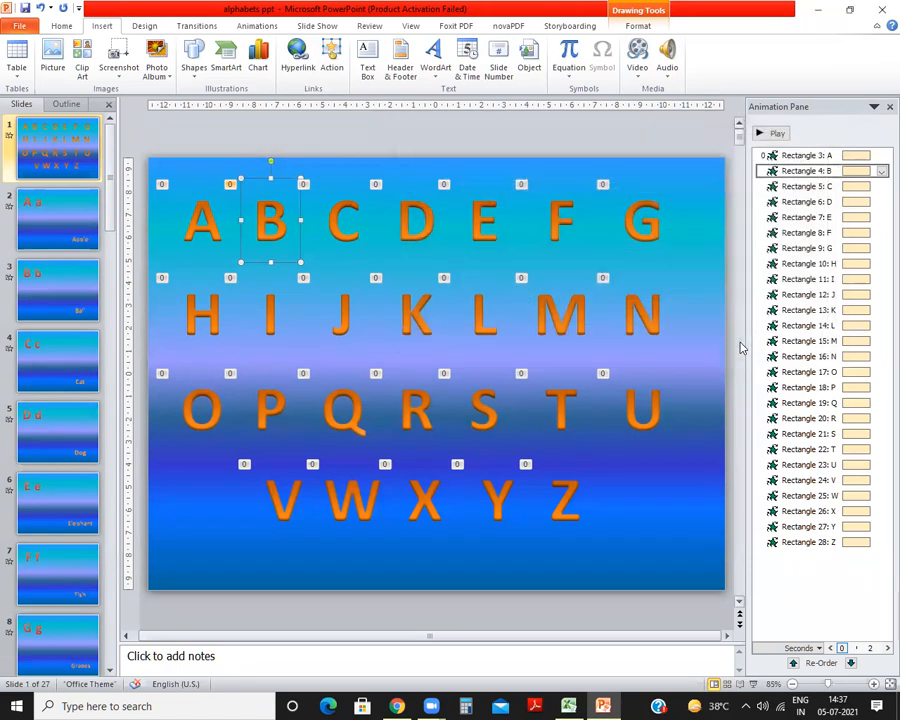
Step: Try to hyperlink the text inside the letter C box on slide 1 to Slide 4, and undo that link
left_click(339, 216)
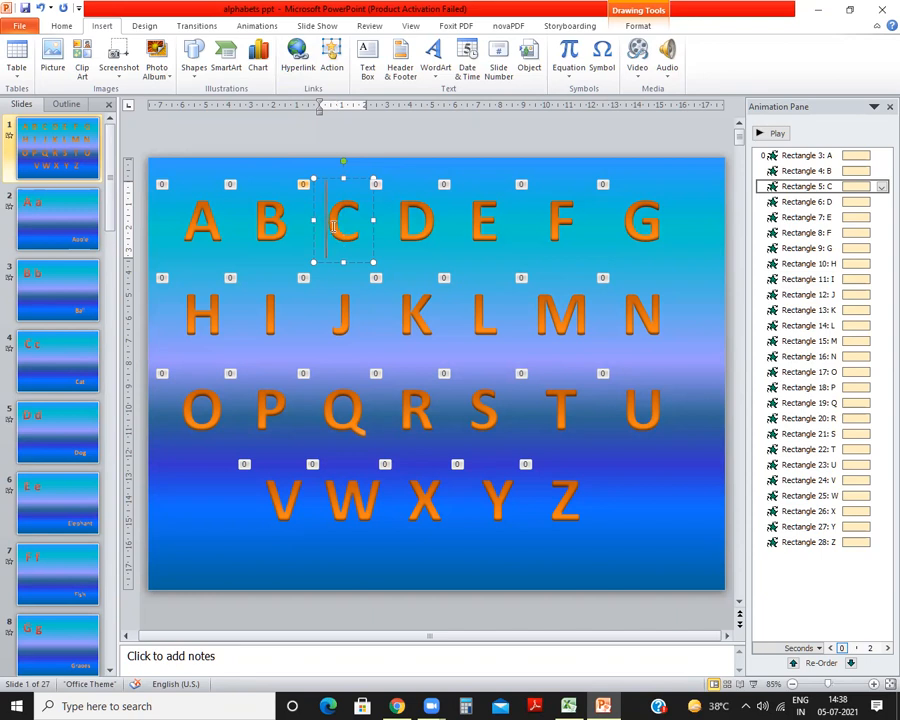
left_click(292, 60)
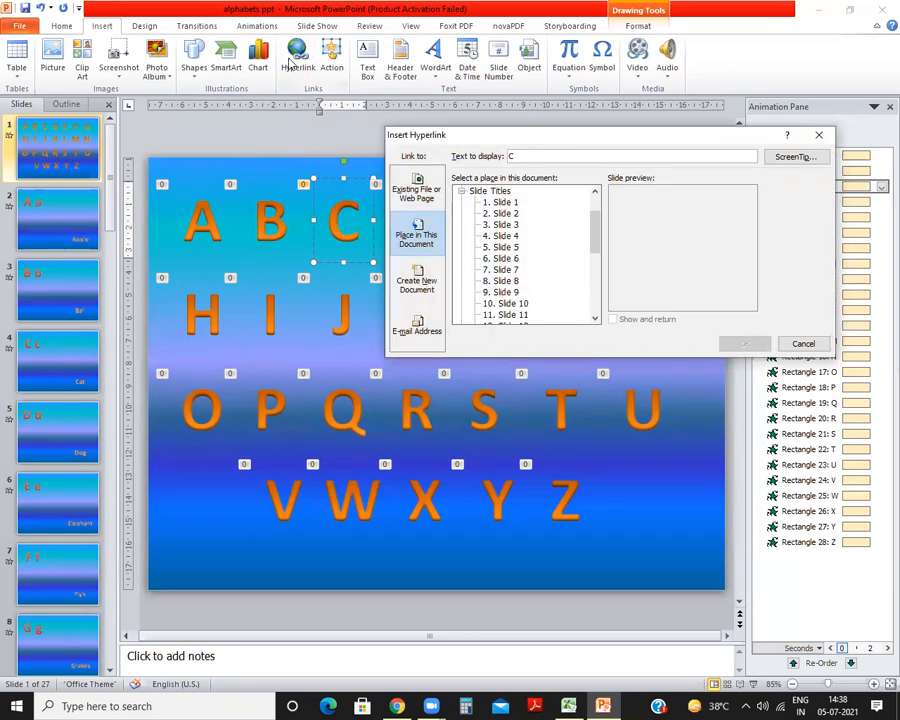
left_click(505, 225)
left_click(508, 236)
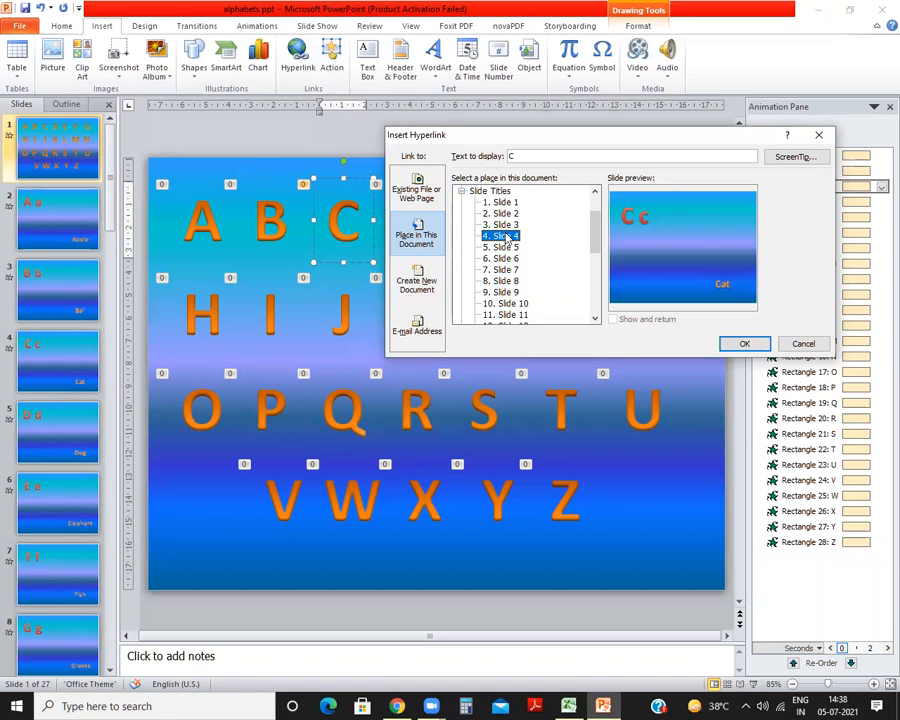
left_click(743, 343)
left_click(396, 285)
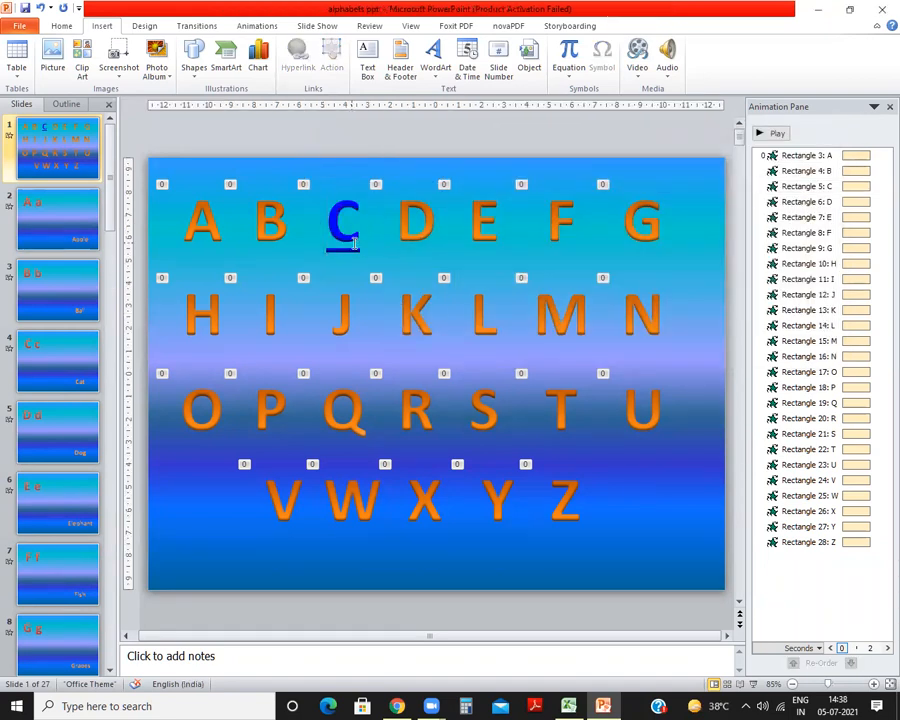
key("ctrl+z")
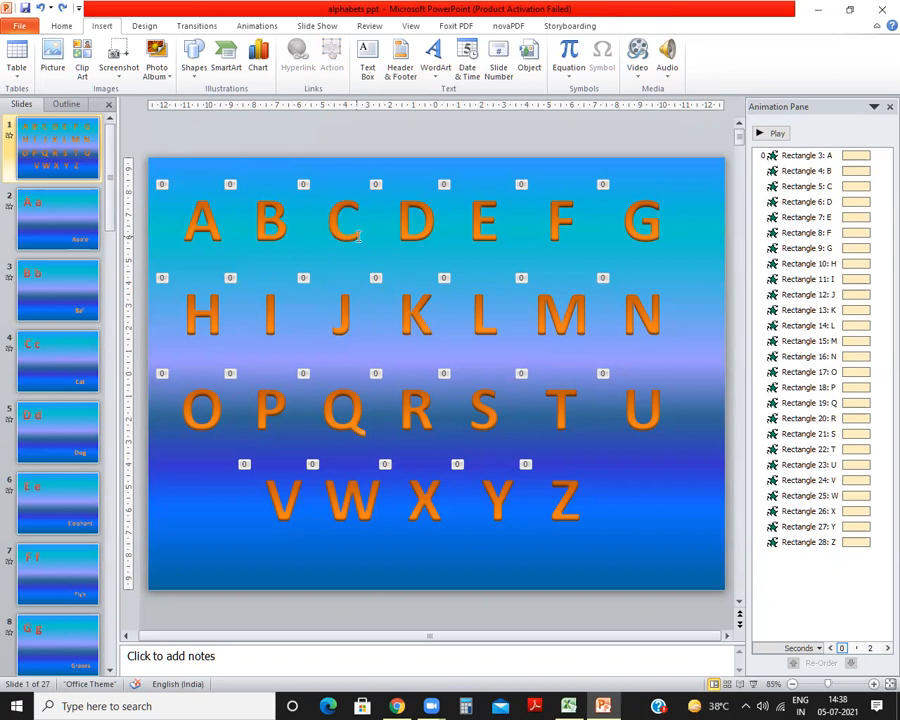
Step: Hyperlink the whole letter C text box, not its text, on slide 1 to Slide 4 of this presentation
left_click(350, 209)
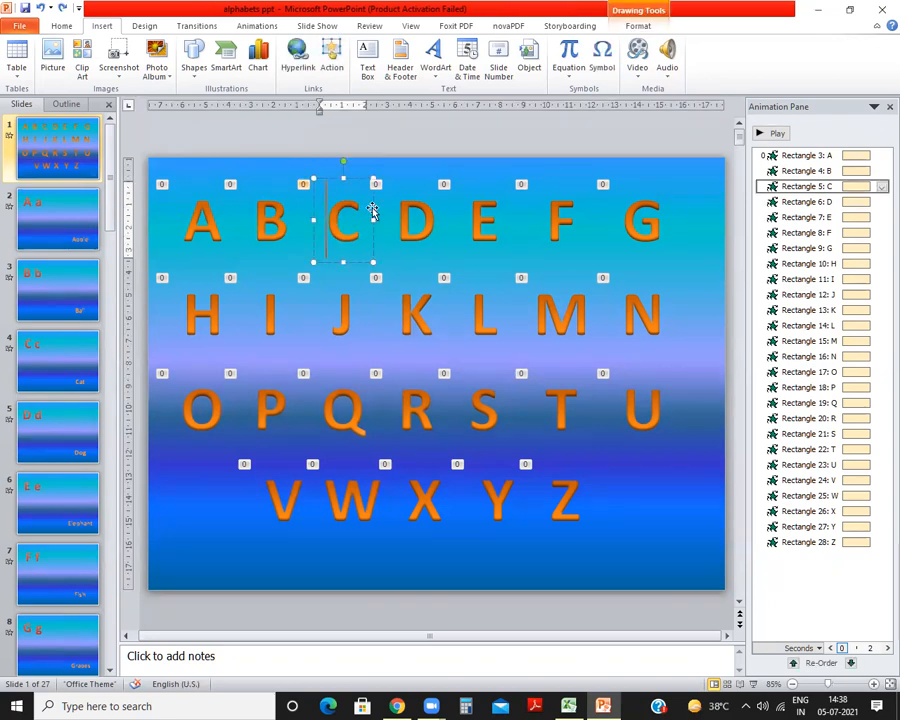
left_click(372, 210)
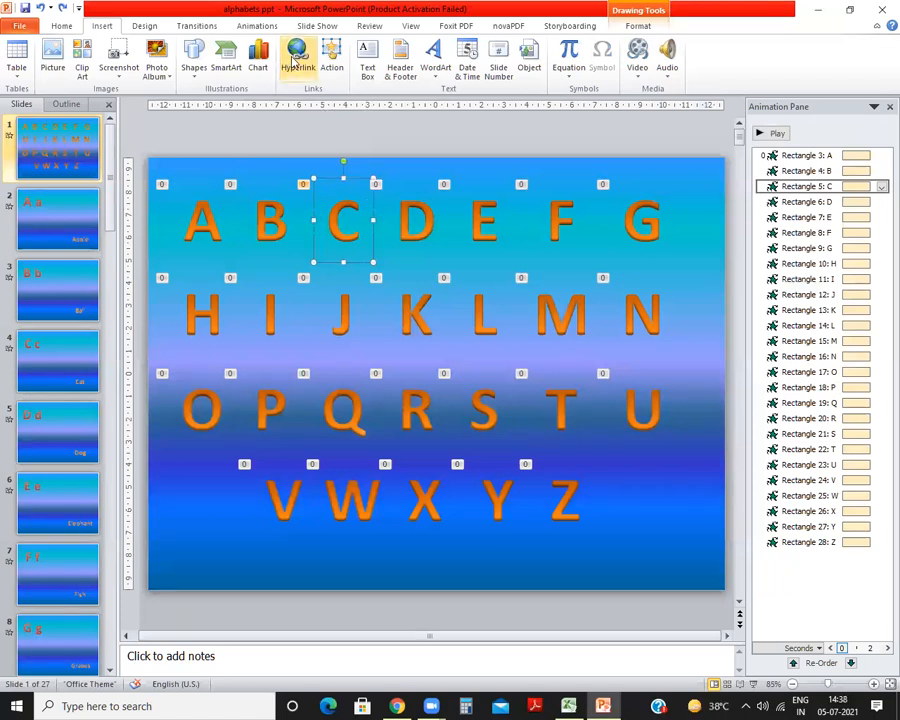
left_click(297, 55)
left_click(500, 236)
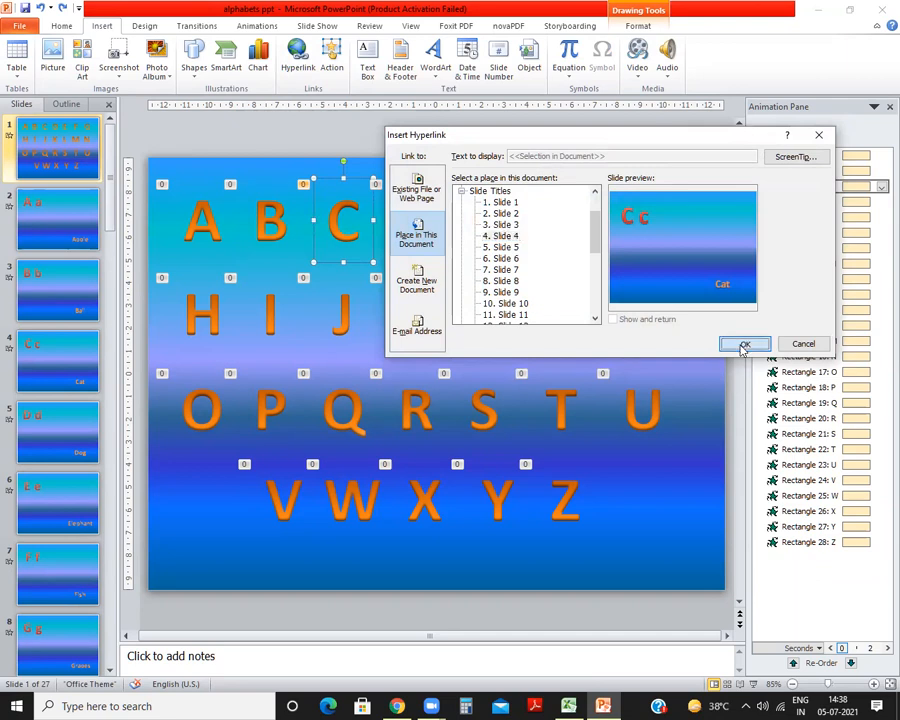
left_click(744, 343)
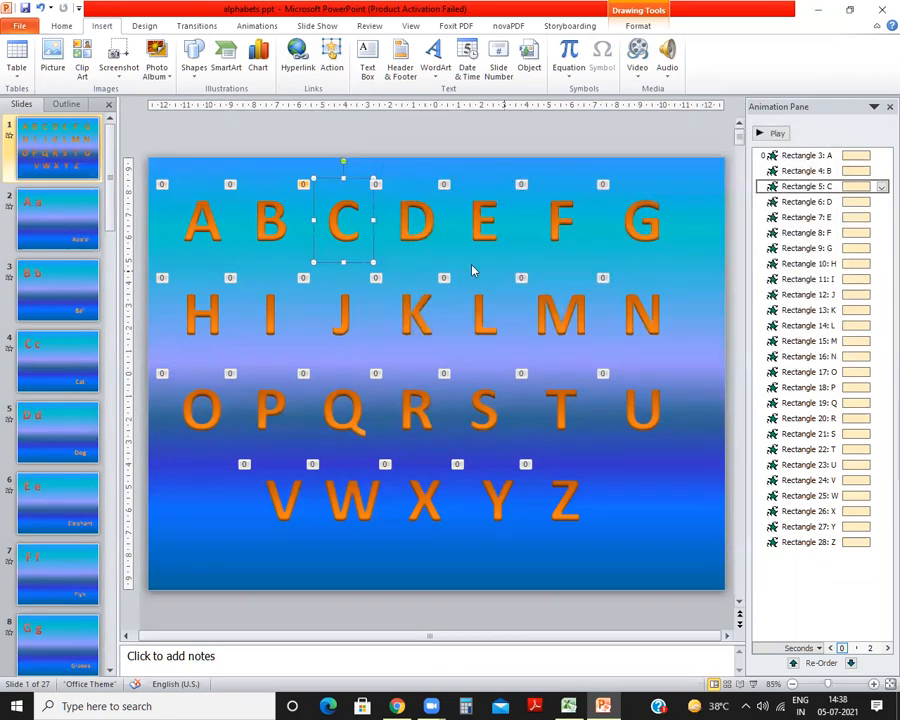
Step: Hyperlink the letter D text box on slide 1 to Slide 5 of this presentation
left_click(413, 222)
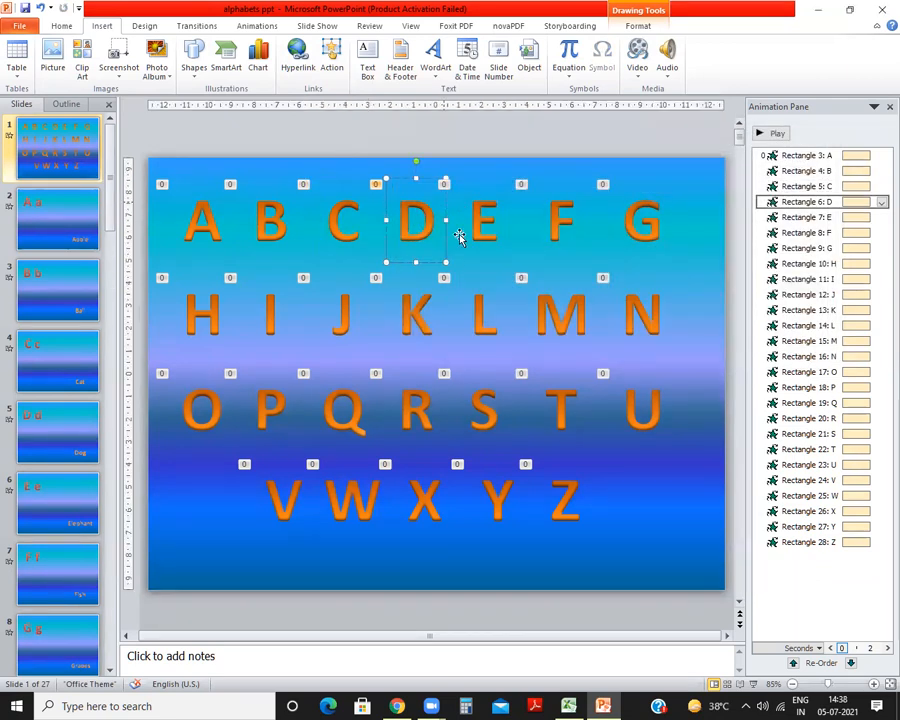
left_click(297, 57)
left_click(505, 247)
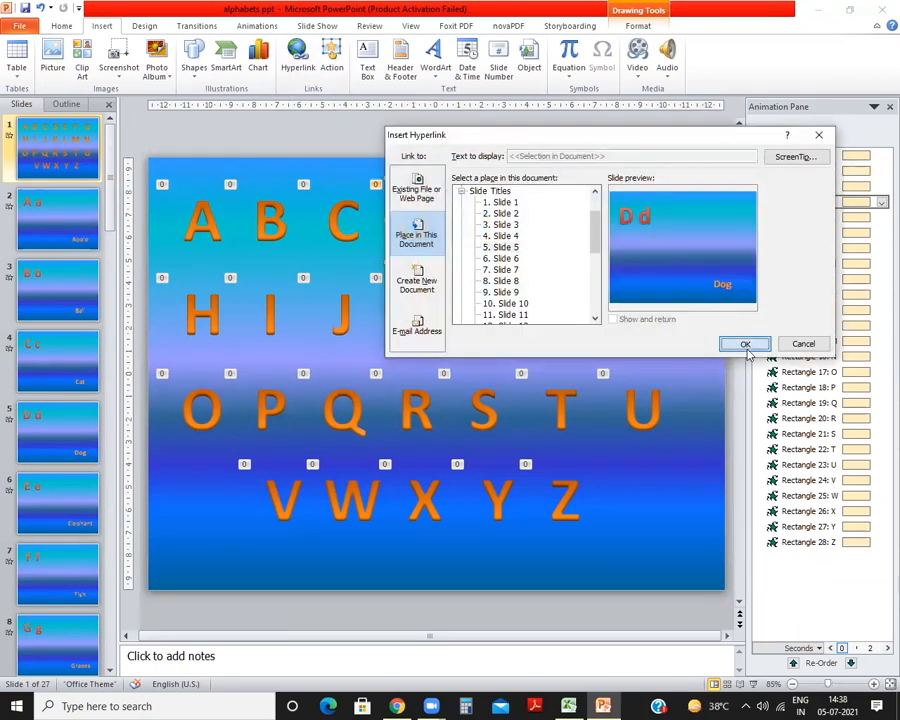
left_click(745, 345)
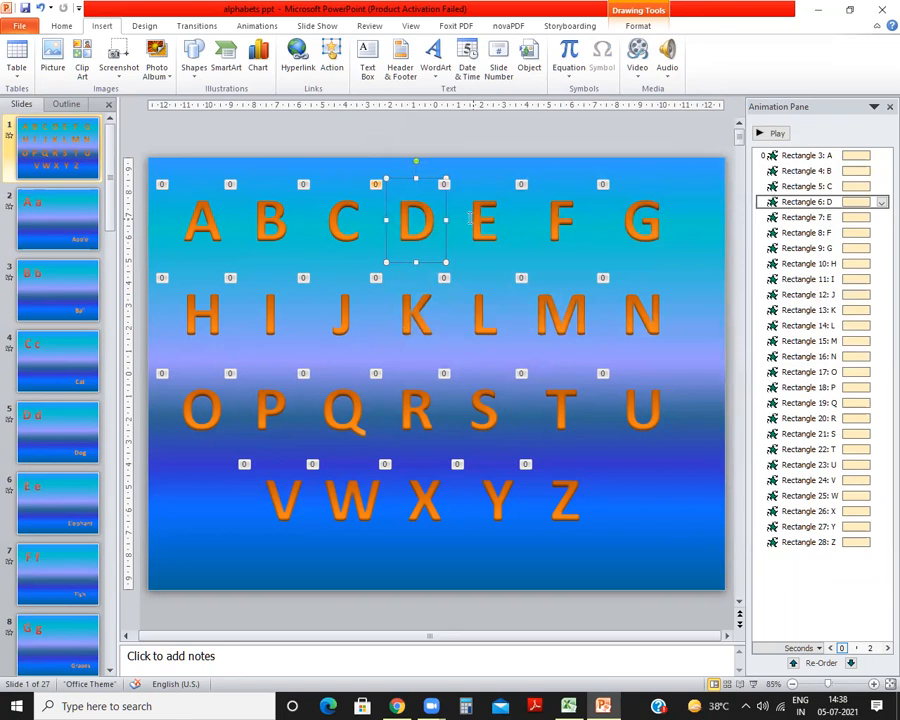
Step: Hyperlink the letter E text box on slide 1 to Slide 6 of this presentation
left_click(481, 231)
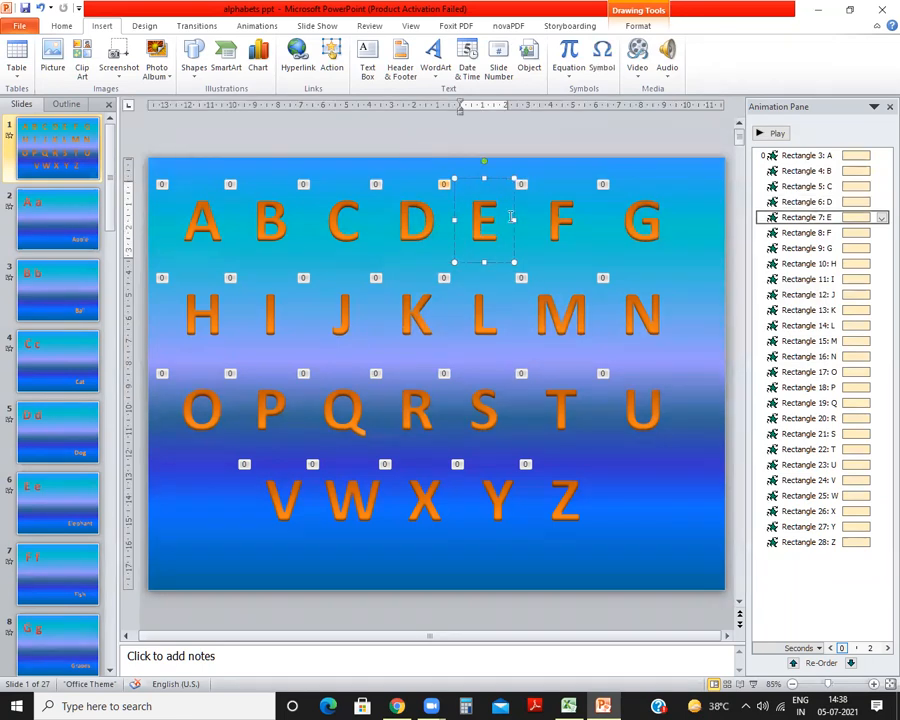
left_click(297, 55)
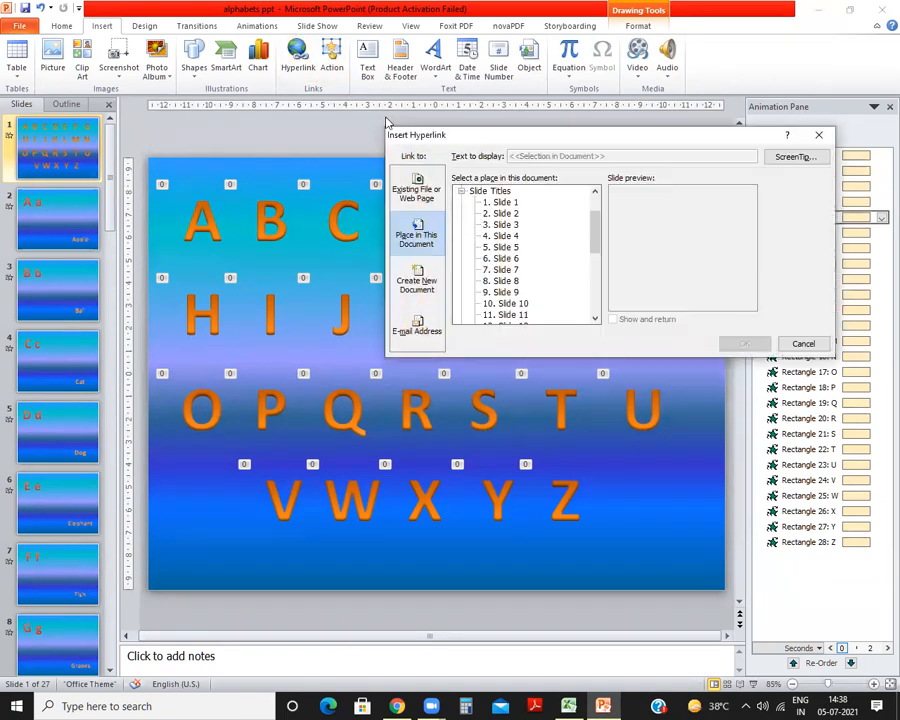
left_click(505, 248)
left_click(512, 270)
left_click(510, 258)
left_click(744, 343)
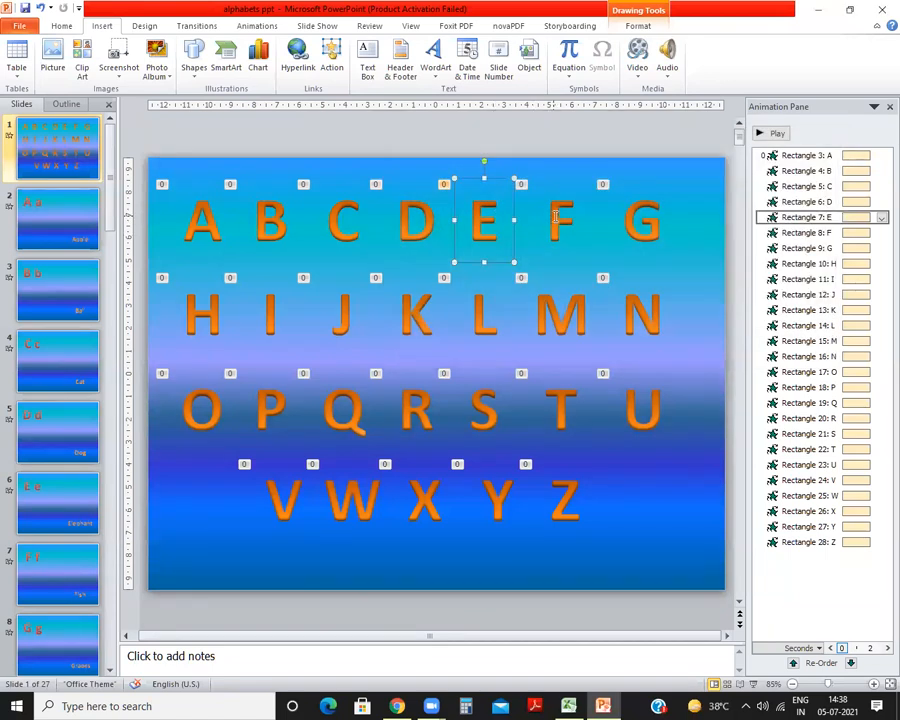
Step: Hyperlink the letter F text box on slide 1 to Slide 7 of this presentation
left_click(555, 216)
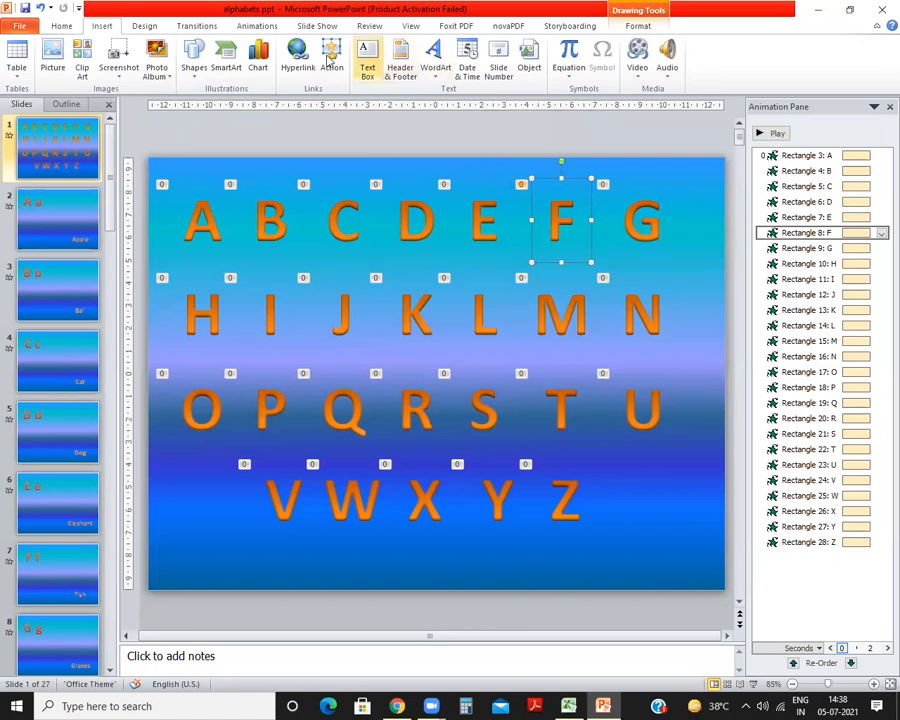
left_click(297, 57)
left_click(505, 258)
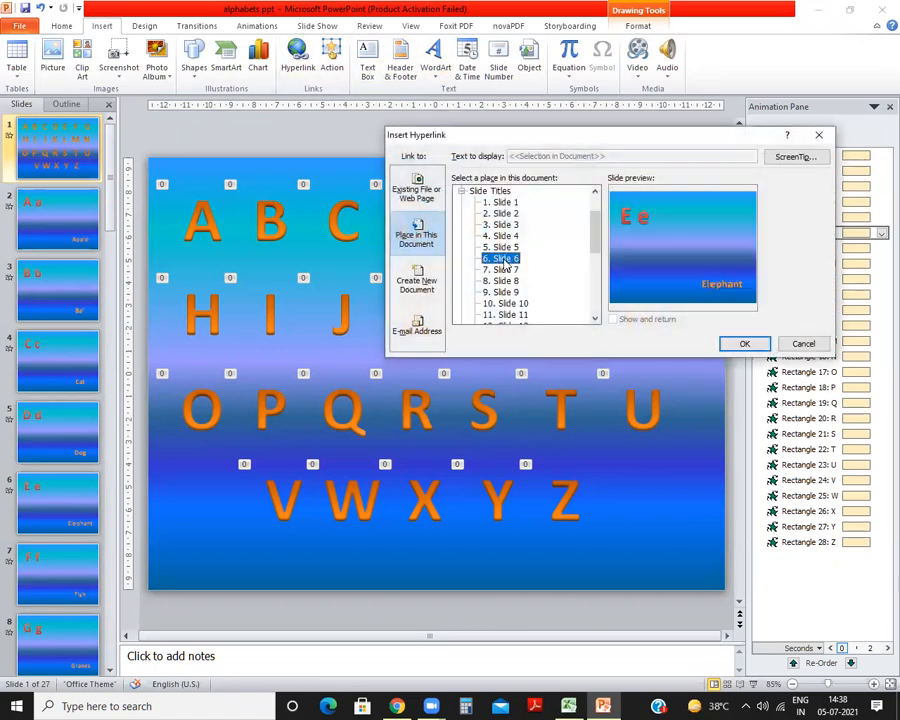
left_click(508, 269)
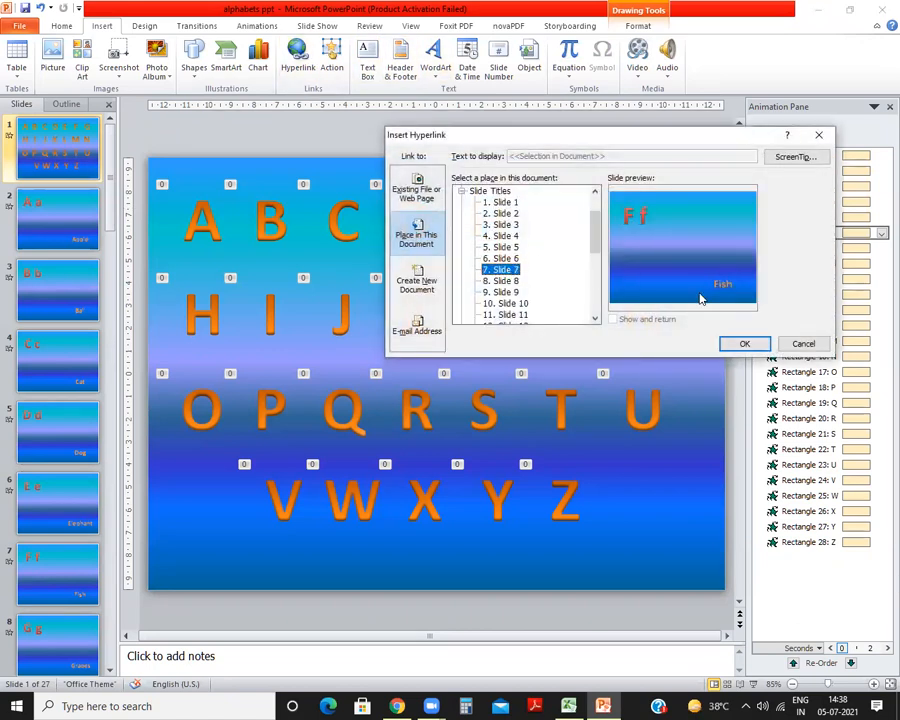
left_click(744, 343)
Step: Hyperlink the letter G text box on slide 1 to Slide 8 of this presentation
left_click(668, 213)
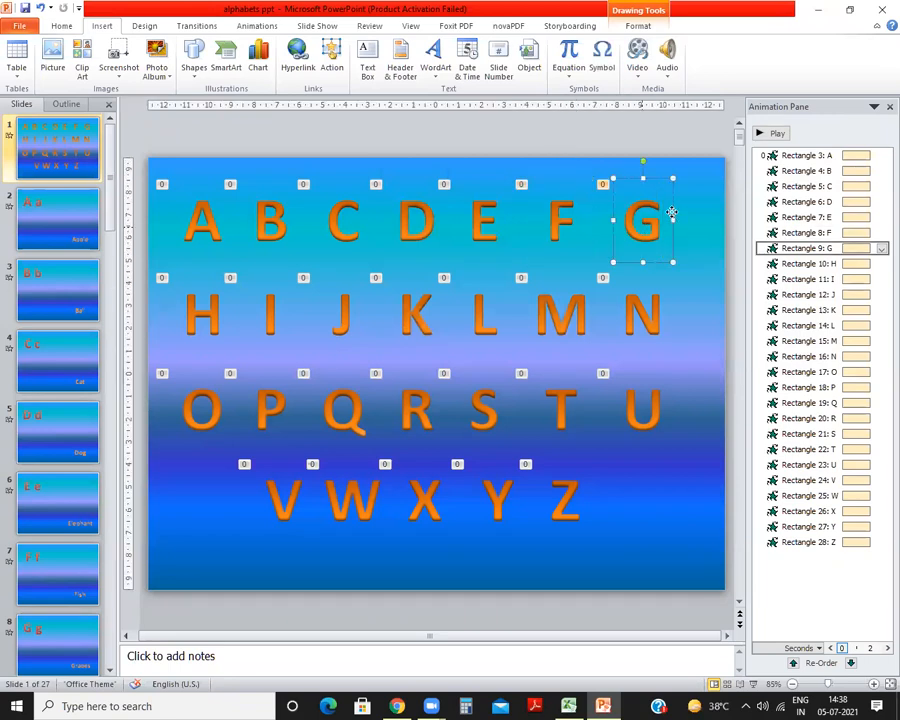
left_click(297, 57)
left_click(505, 281)
left_click(742, 343)
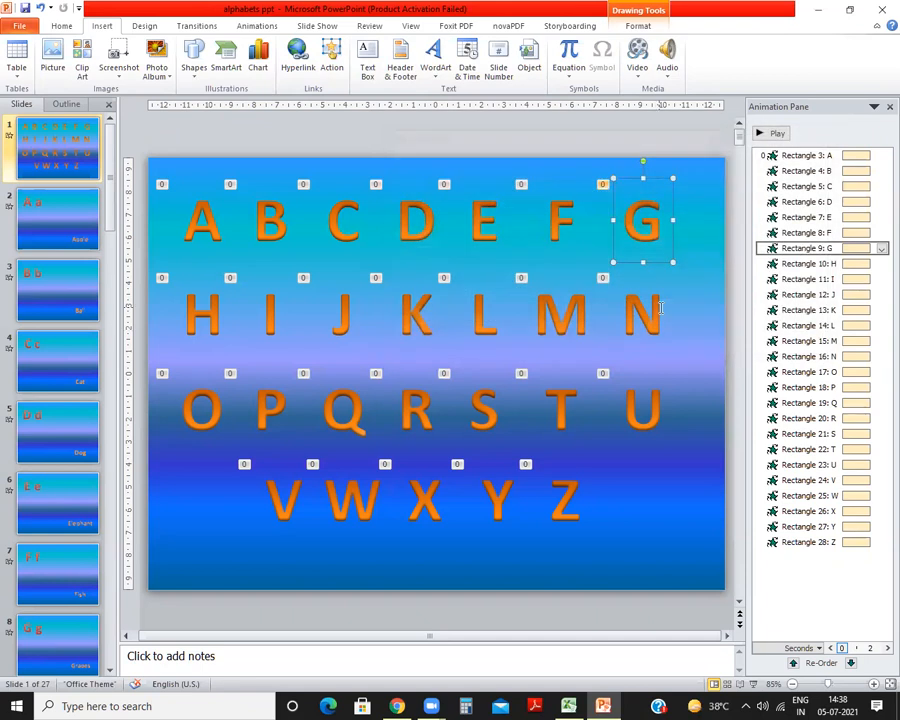
Step: Hyperlink the letter H text box on slide 1 to Slide 9 of this presentation
left_click(229, 306)
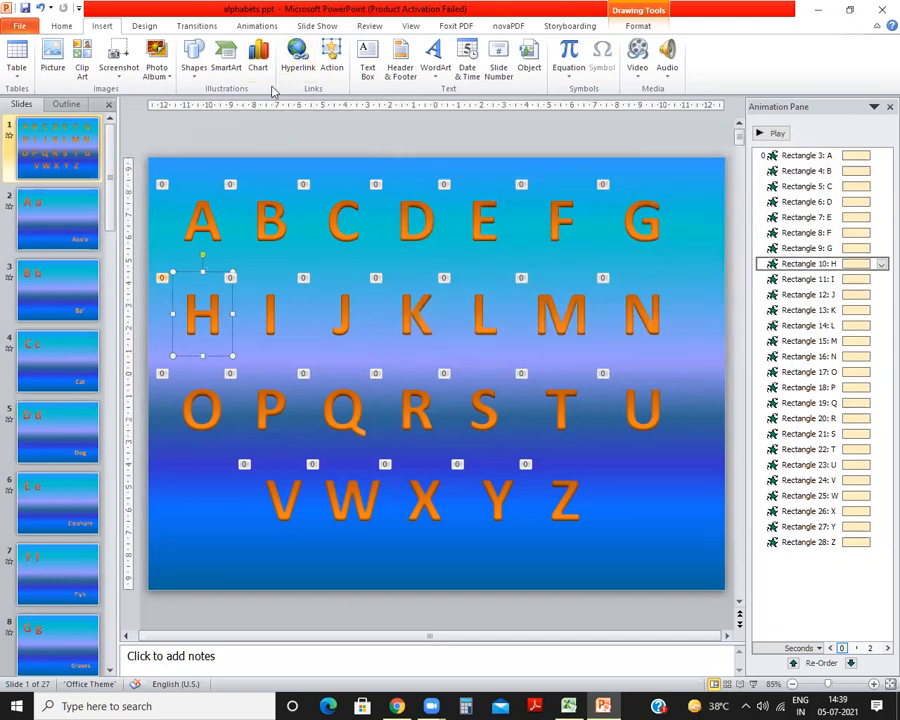
left_click(297, 58)
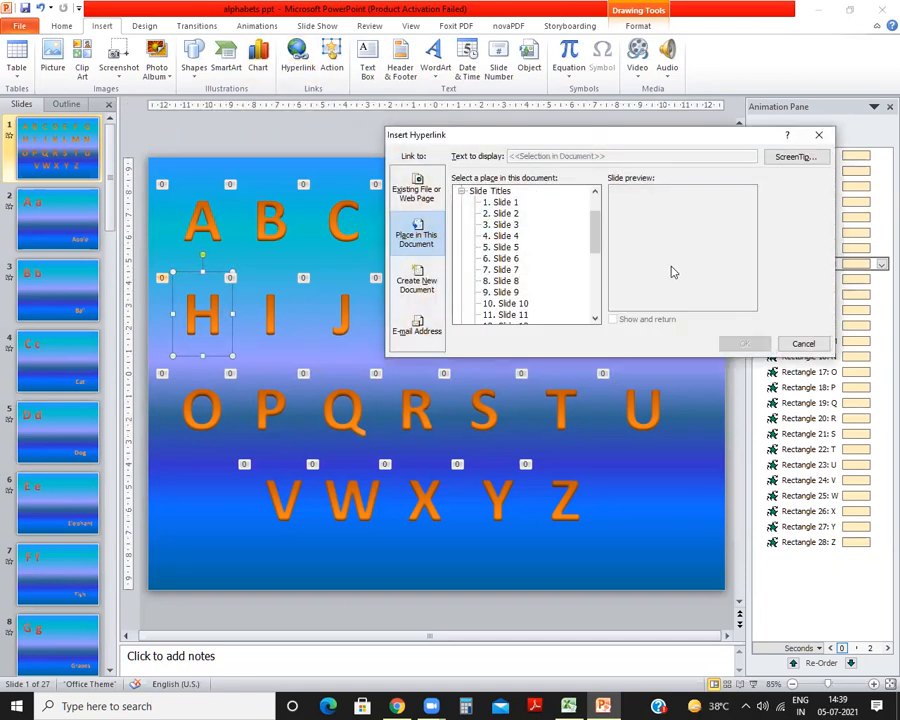
left_click(509, 292)
key("Return")
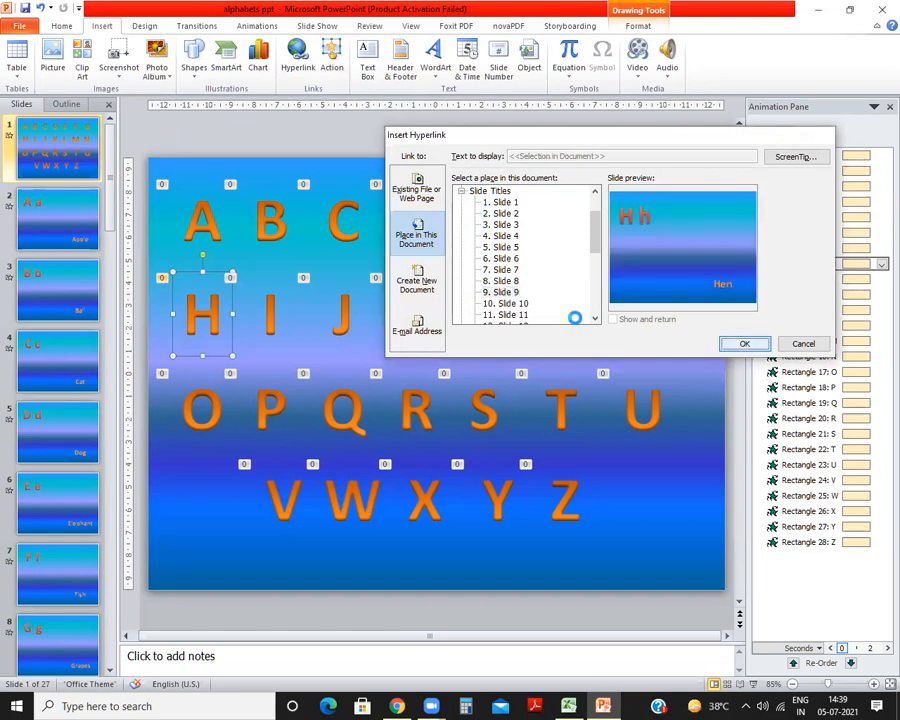
Step: Hyperlink the letter I text box on slide 1 to Slide 10 of this presentation
left_click(263, 272)
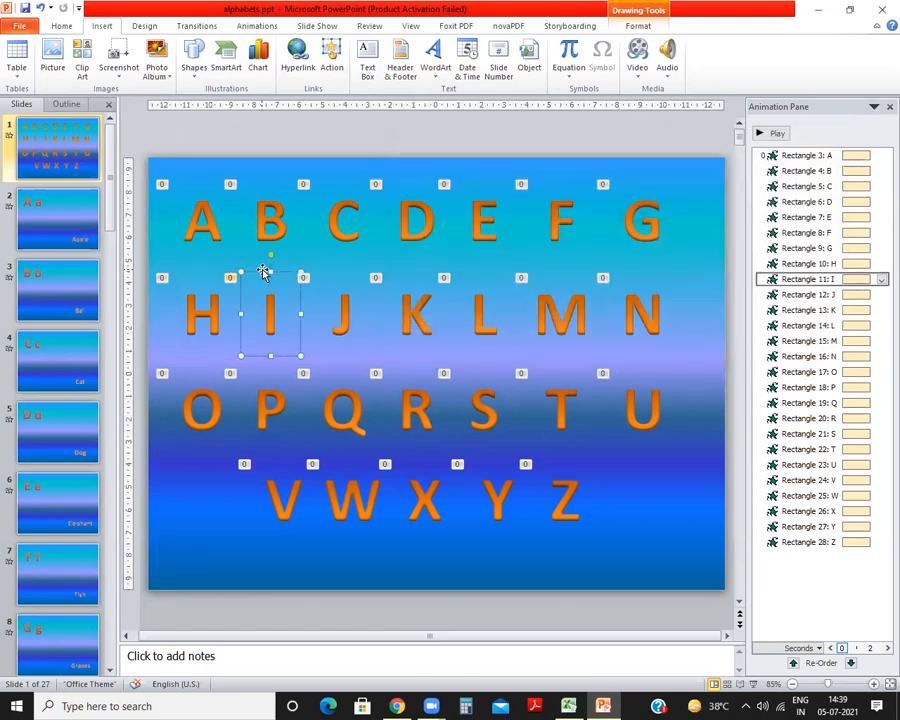
left_click(297, 58)
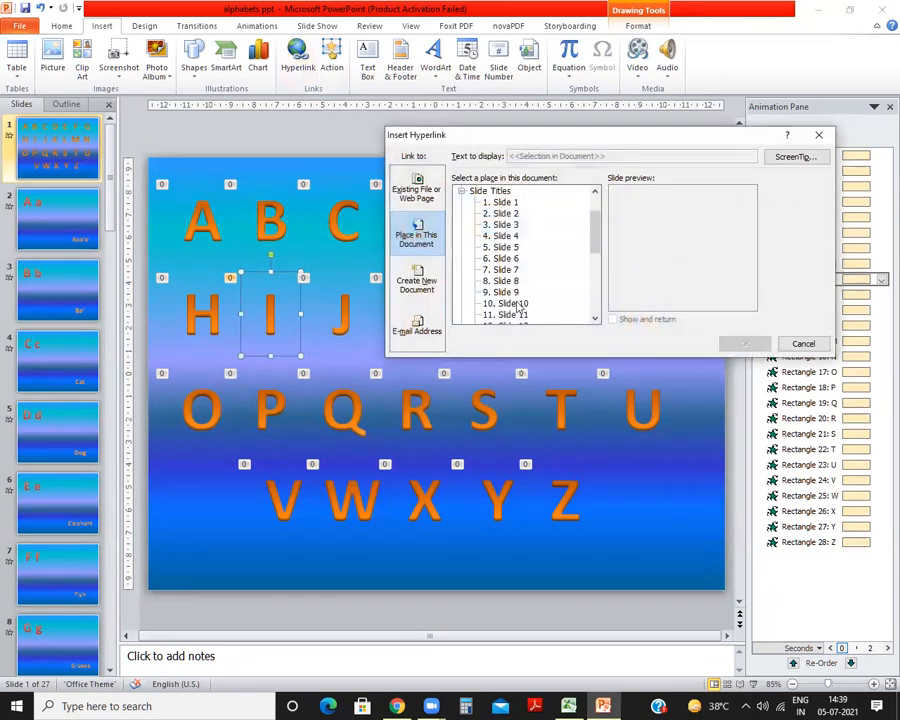
left_click(514, 303)
left_click(744, 343)
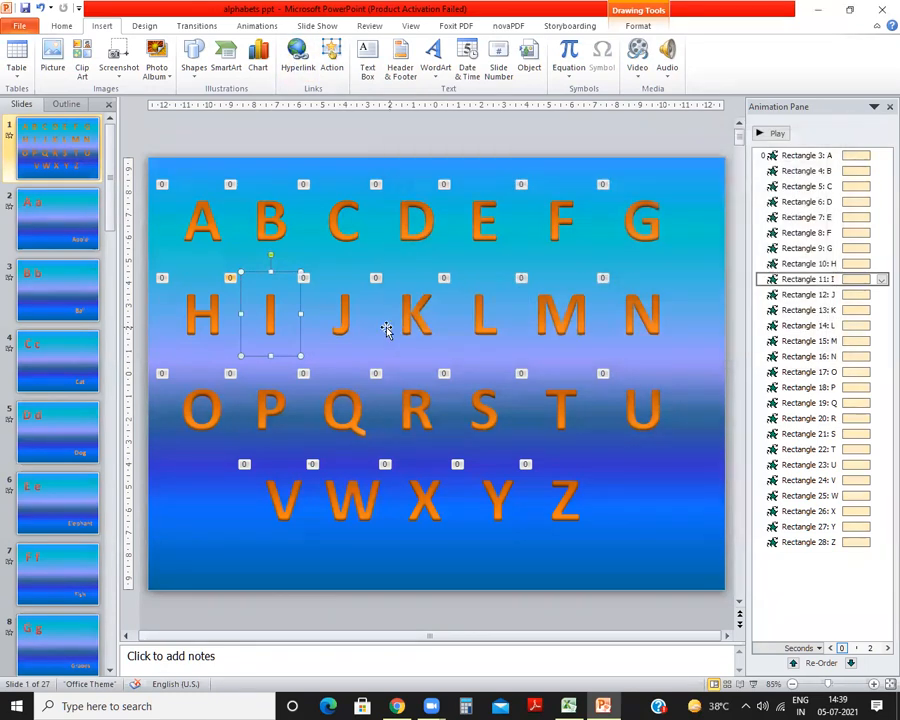
Step: Hyperlink the letter J text box on slide 1 to Slide 11 of this presentation
left_click(343, 312)
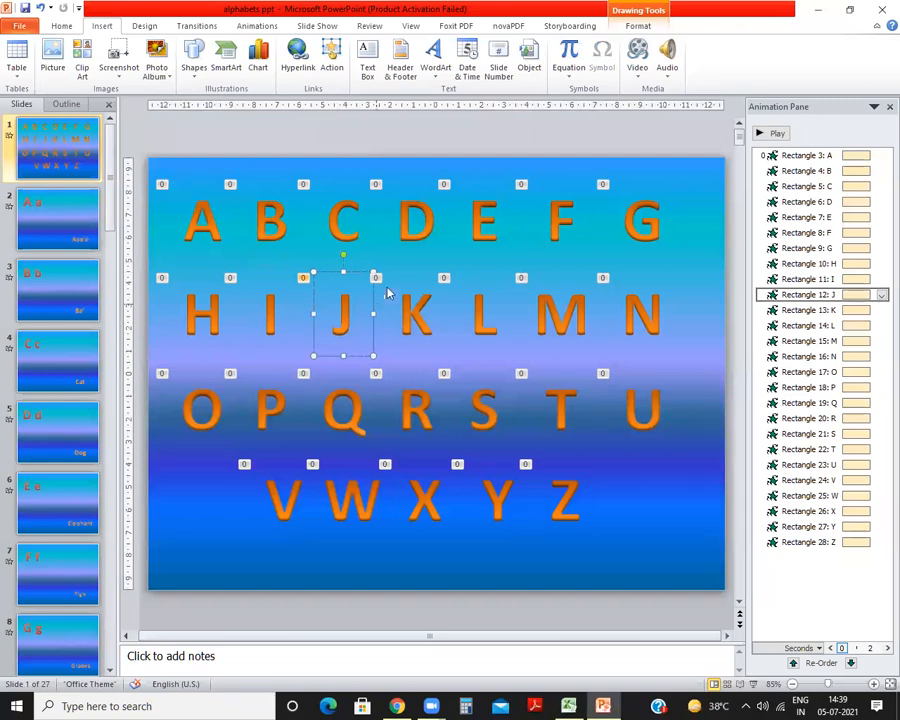
left_click(297, 58)
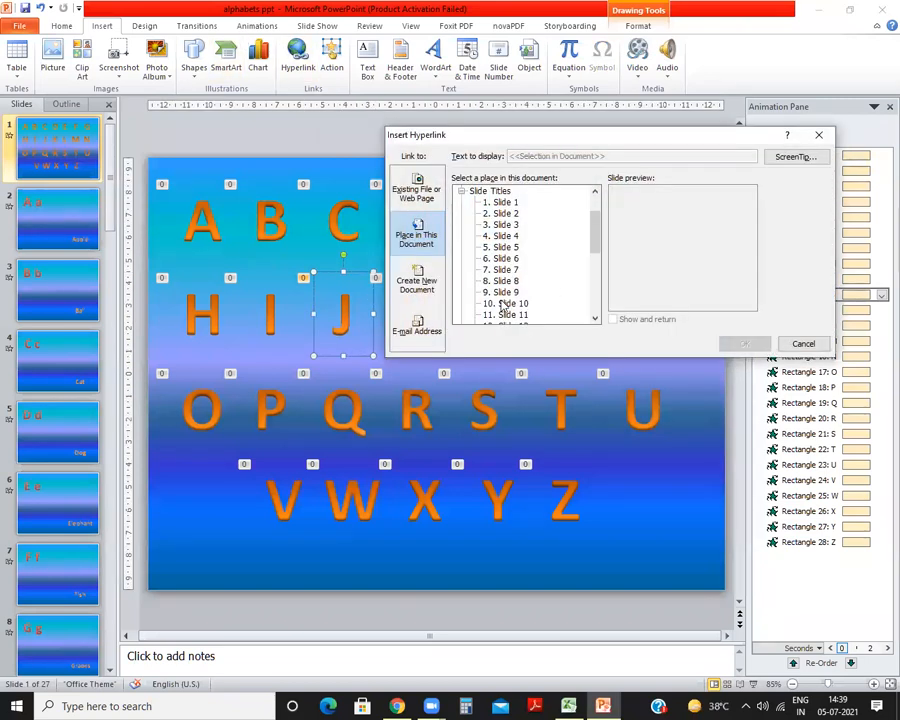
left_click(506, 305)
left_click(507, 316)
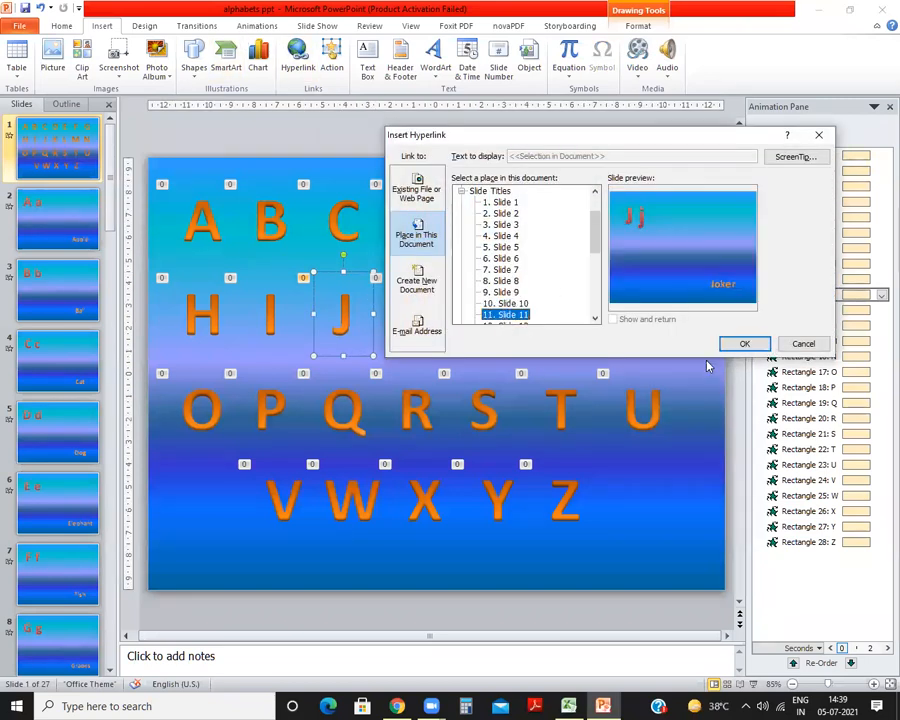
left_click(745, 343)
Step: Hyperlink the letter K text box on slide 1 to Slide 12 of this presentation
left_click(413, 316)
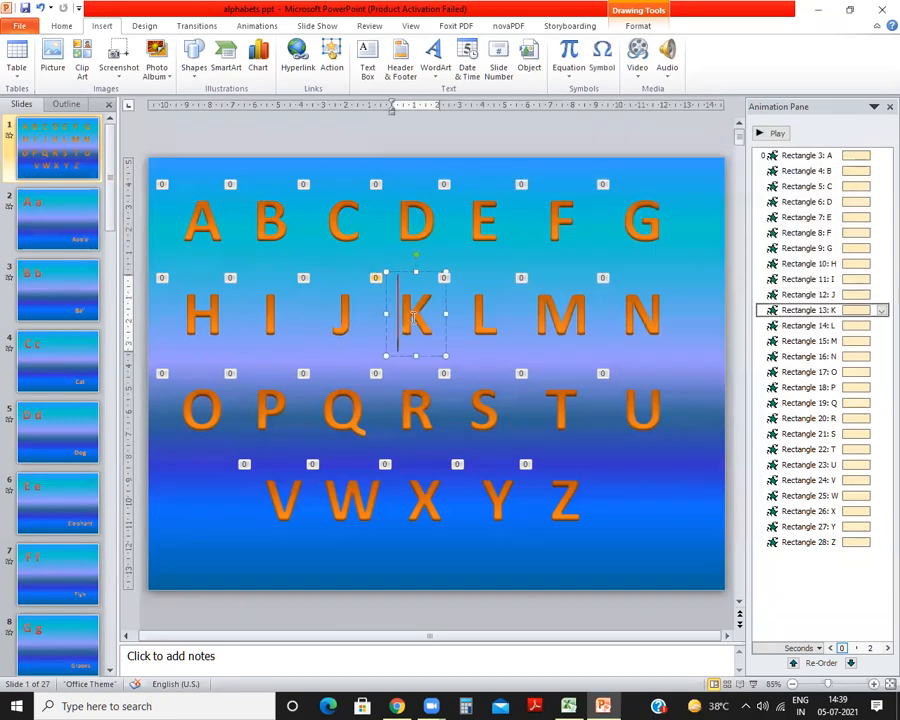
left_click(297, 55)
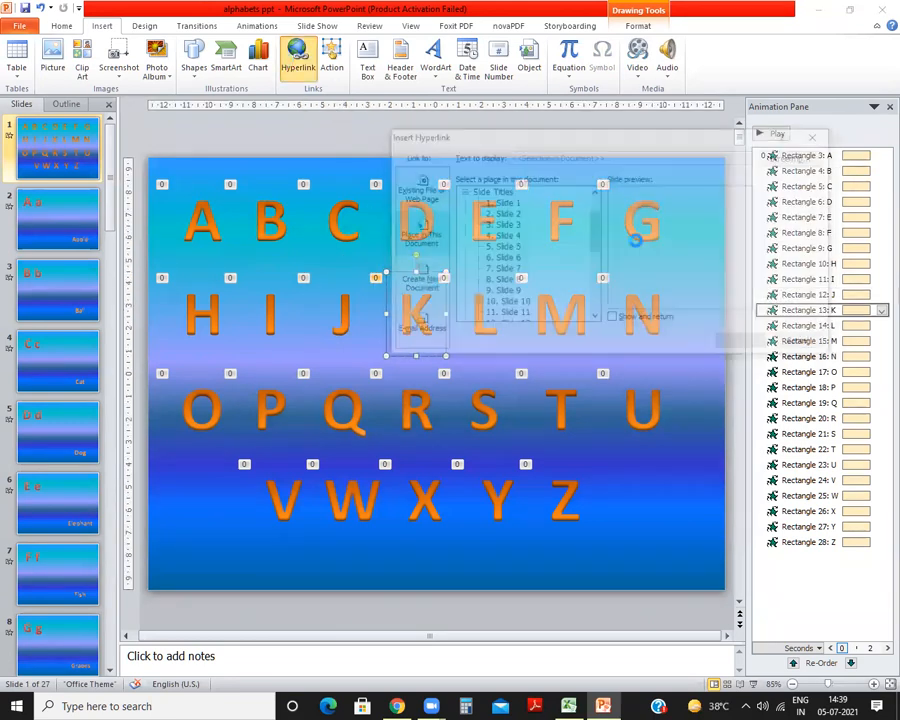
scroll(565, 242, "down", 3)
left_click(518, 225)
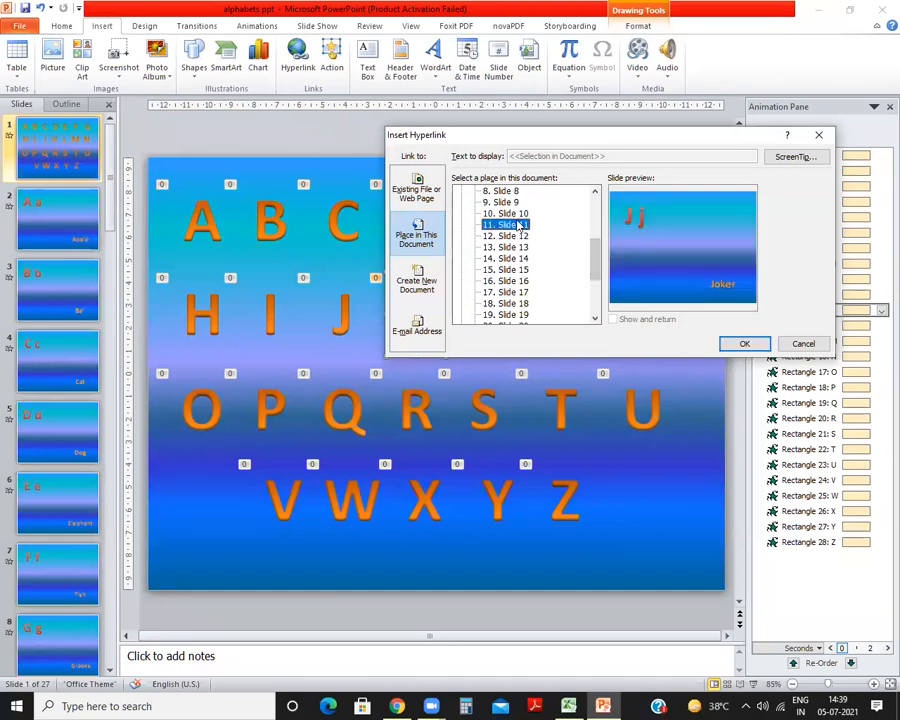
left_click_drag(516, 140, 462, 165)
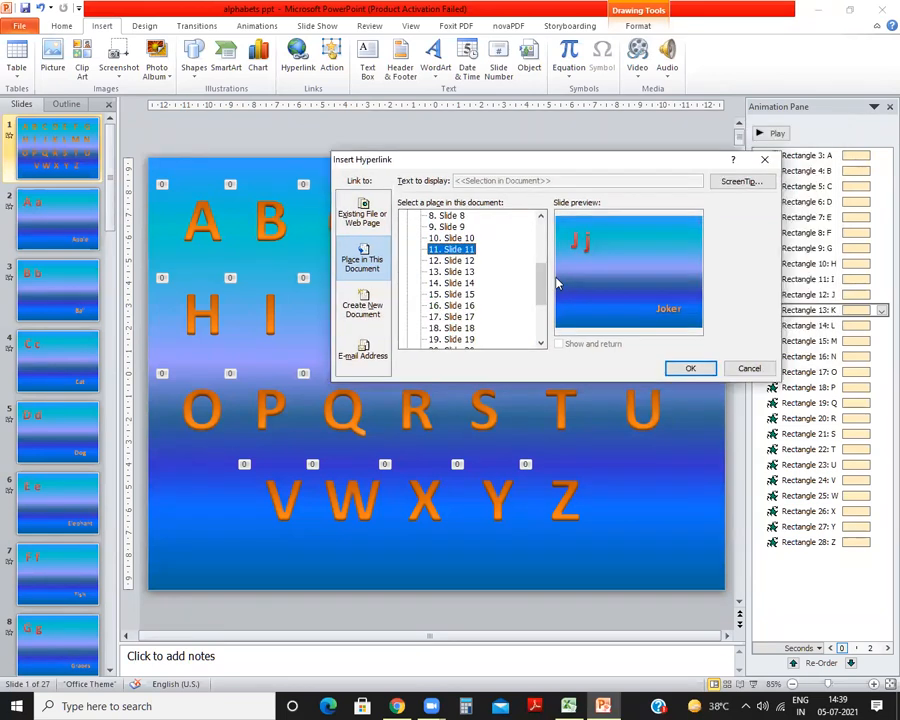
left_click(468, 273)
left_click(463, 260)
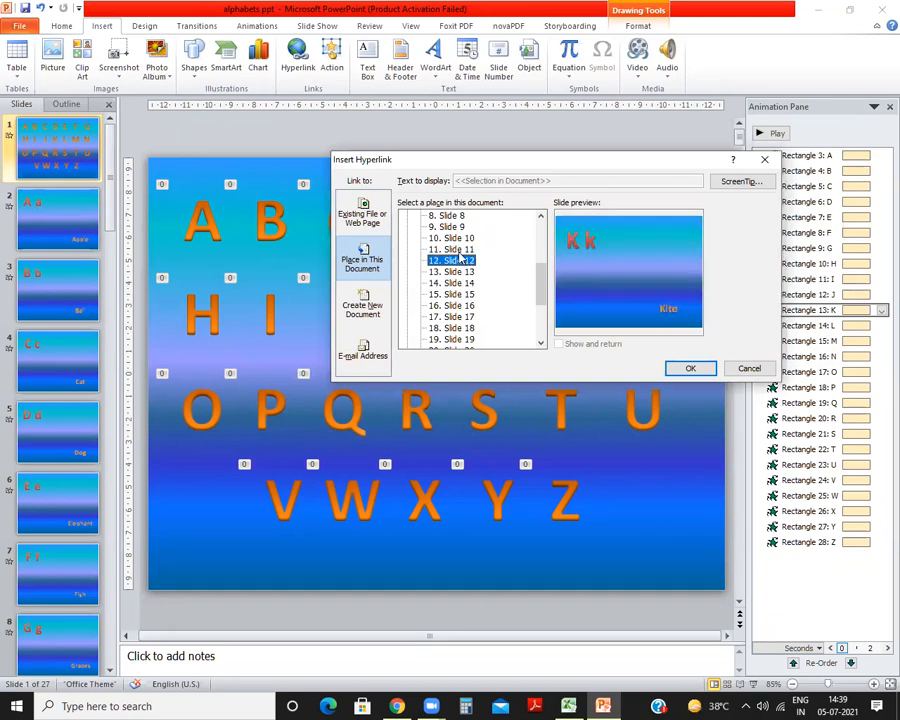
left_click(684, 367)
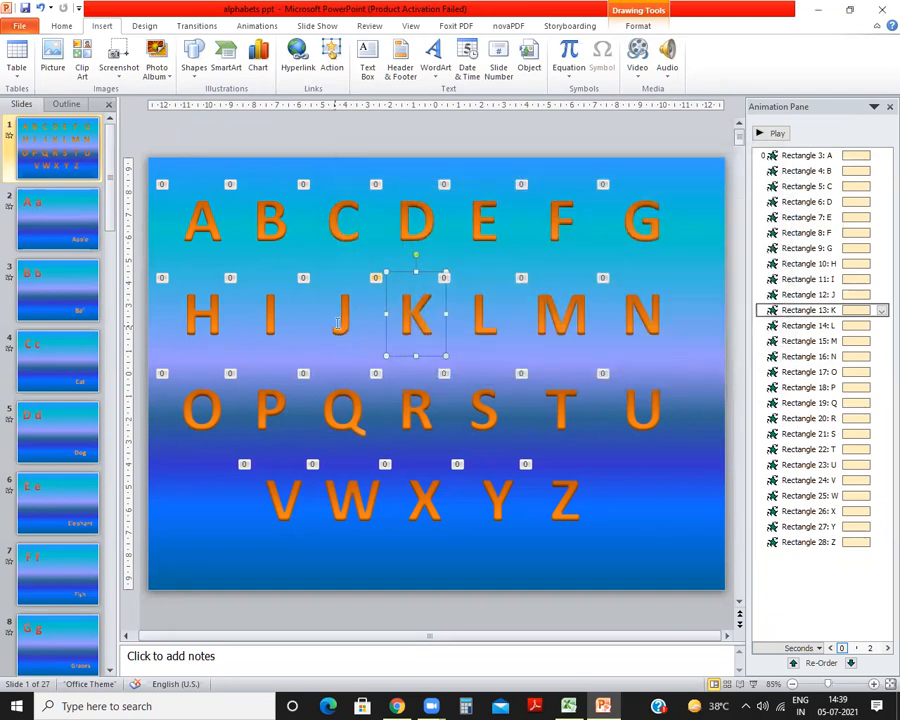
Step: Hyperlink the letter L text box on slide 1 to Slide 13 of this presentation
left_click(482, 302)
left_click(519, 294)
left_click(509, 296)
left_click(513, 292)
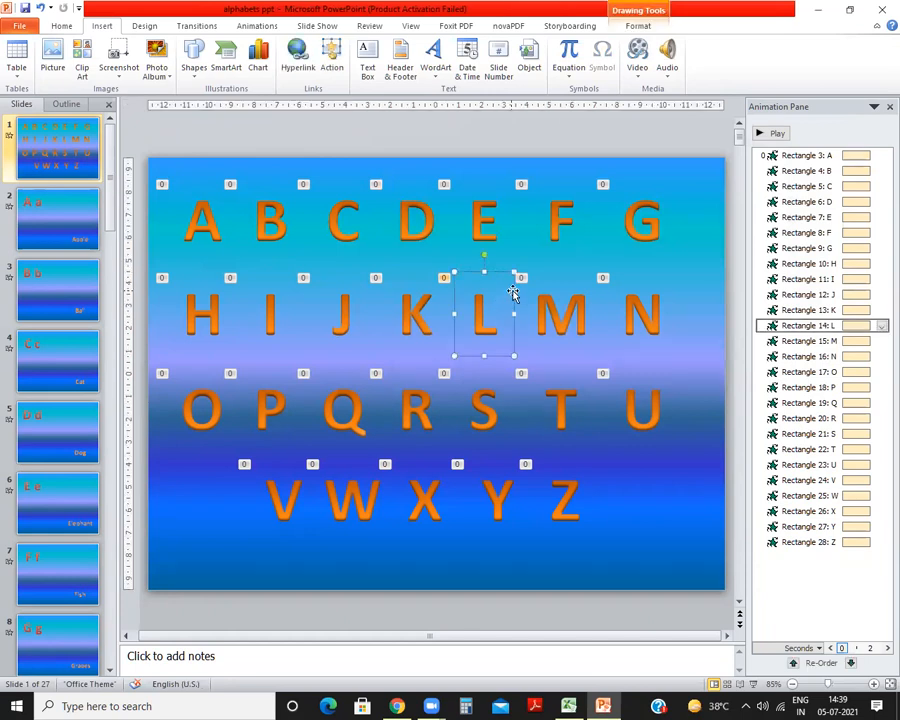
left_click(298, 55)
left_click(465, 330)
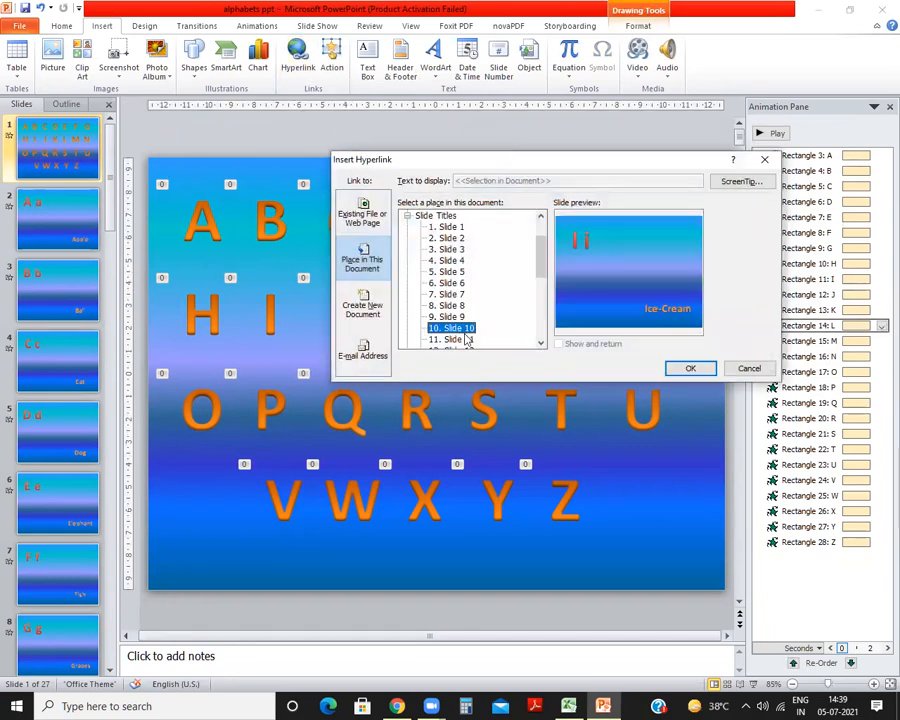
scroll(540, 270, "down", 4)
left_click(455, 237)
left_click(459, 227)
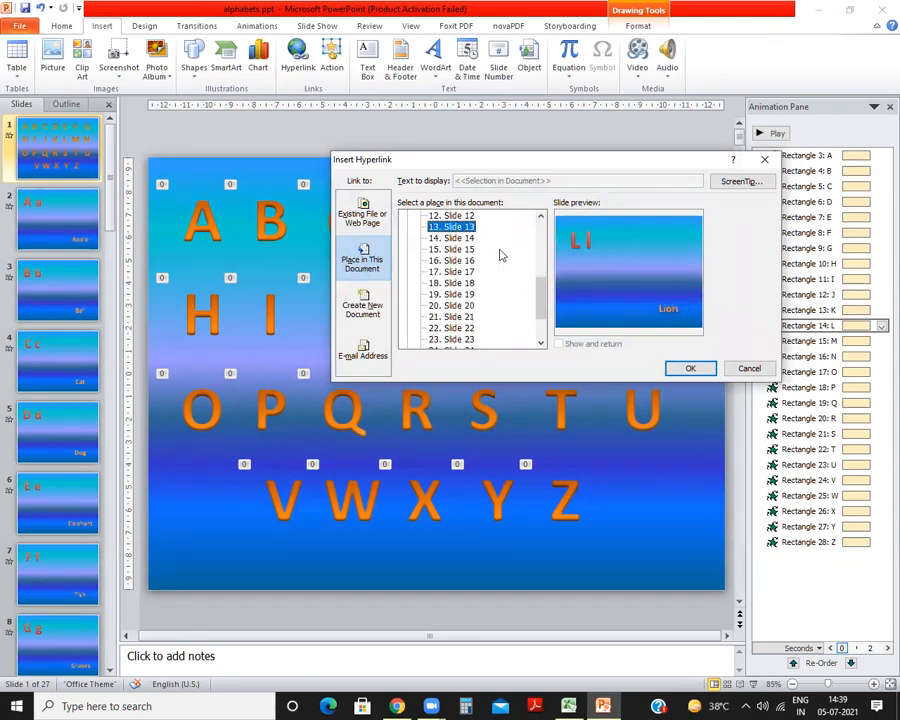
left_click(690, 368)
Step: Hyperlink the letter M text box on slide 1 to Slide 14 of this presentation
left_click(578, 312)
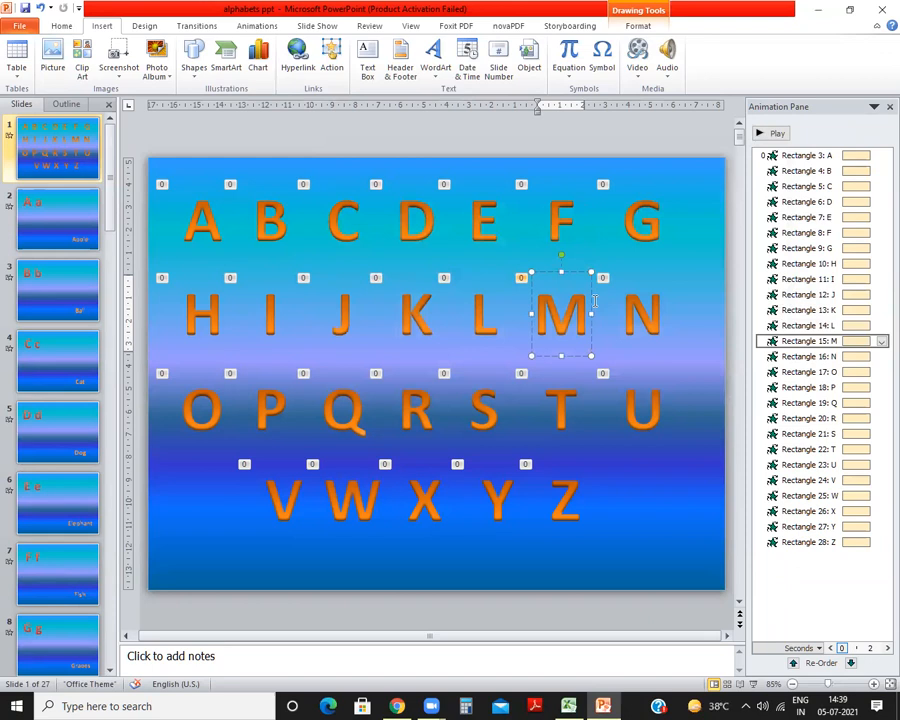
left_click(297, 55)
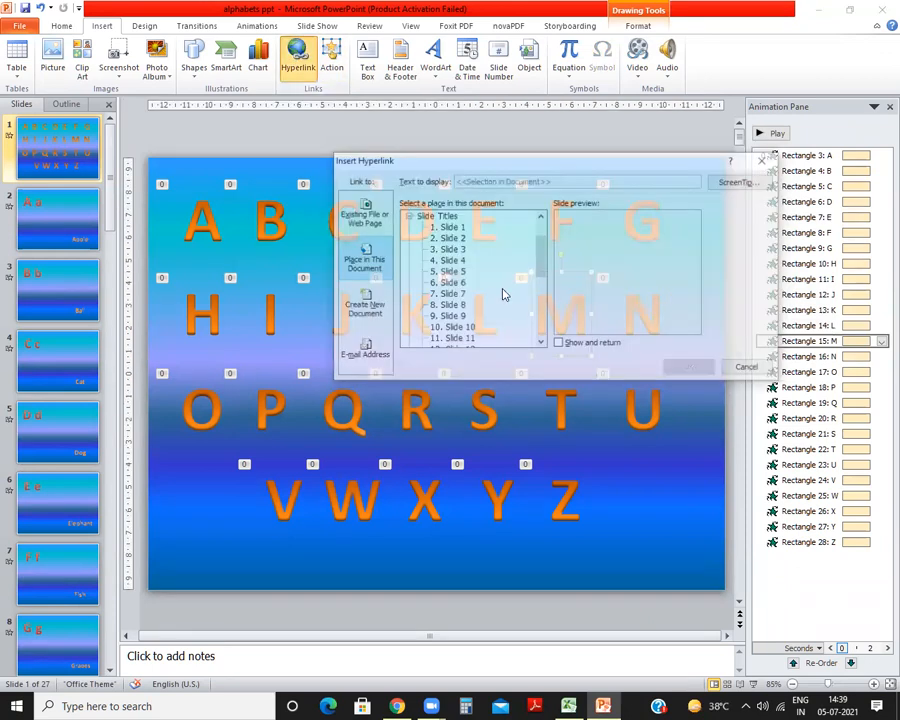
scroll(520, 257, "down", 3)
left_click(465, 284)
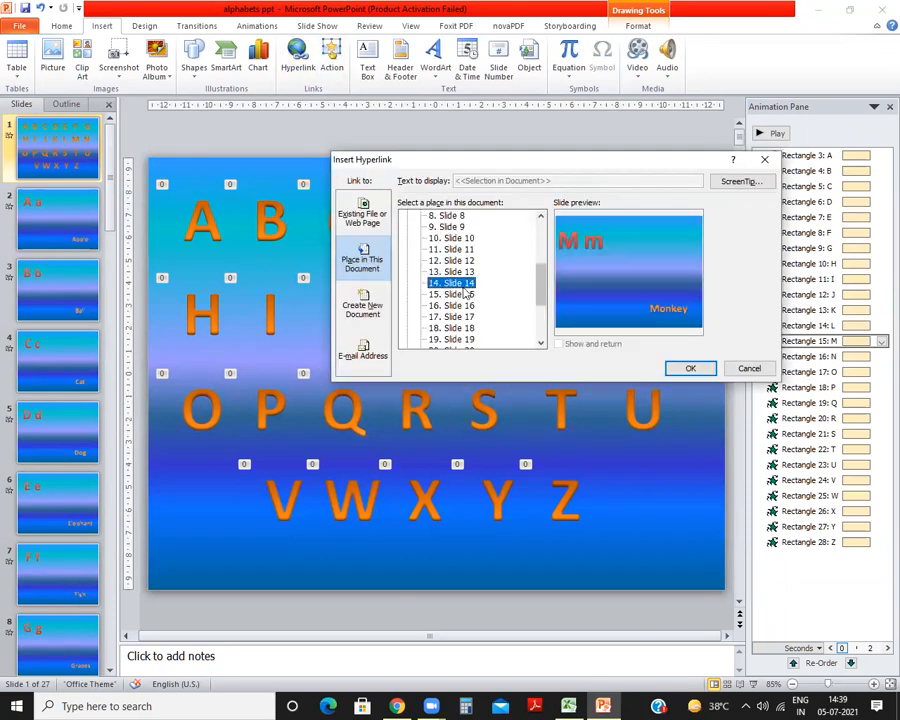
left_click(690, 368)
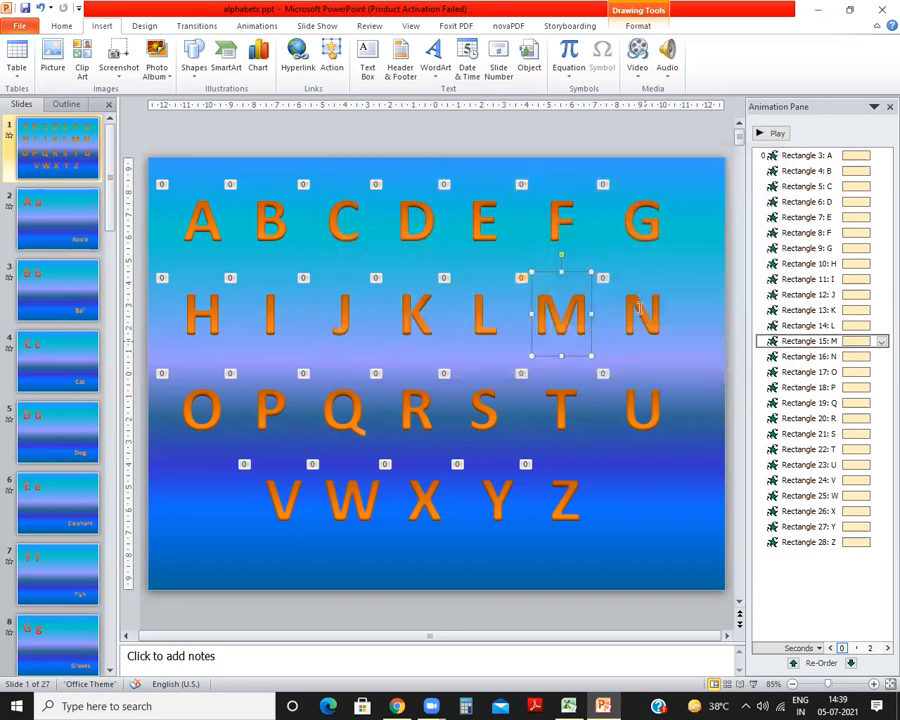
Step: Hyperlink the letter N text box on slide 1 to Slide 15 of this presentation
left_click(665, 299)
left_click(297, 55)
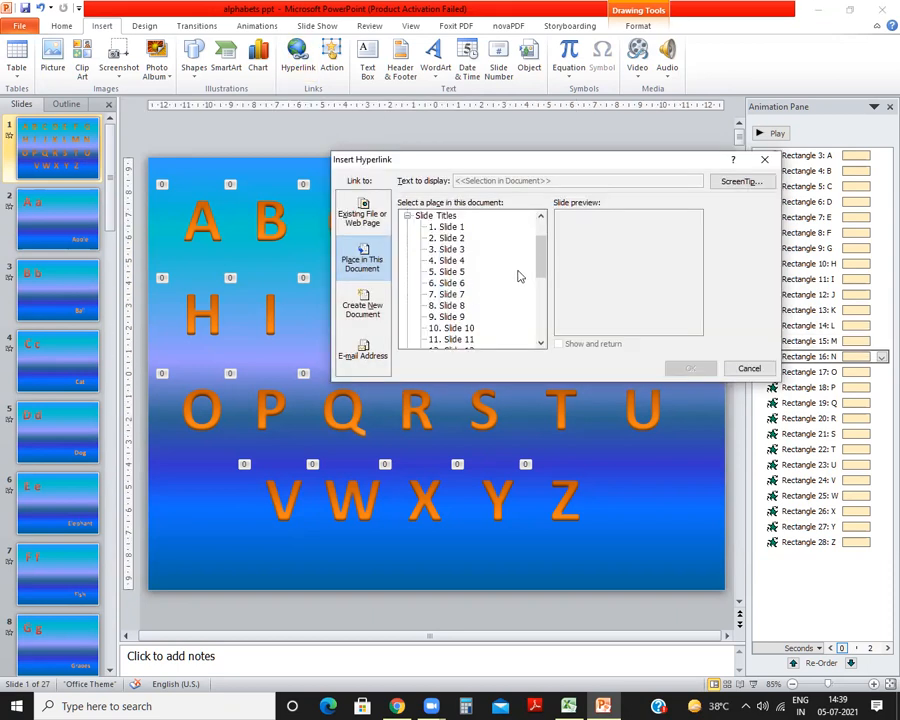
scroll(518, 277, "down", 2)
left_click(452, 316)
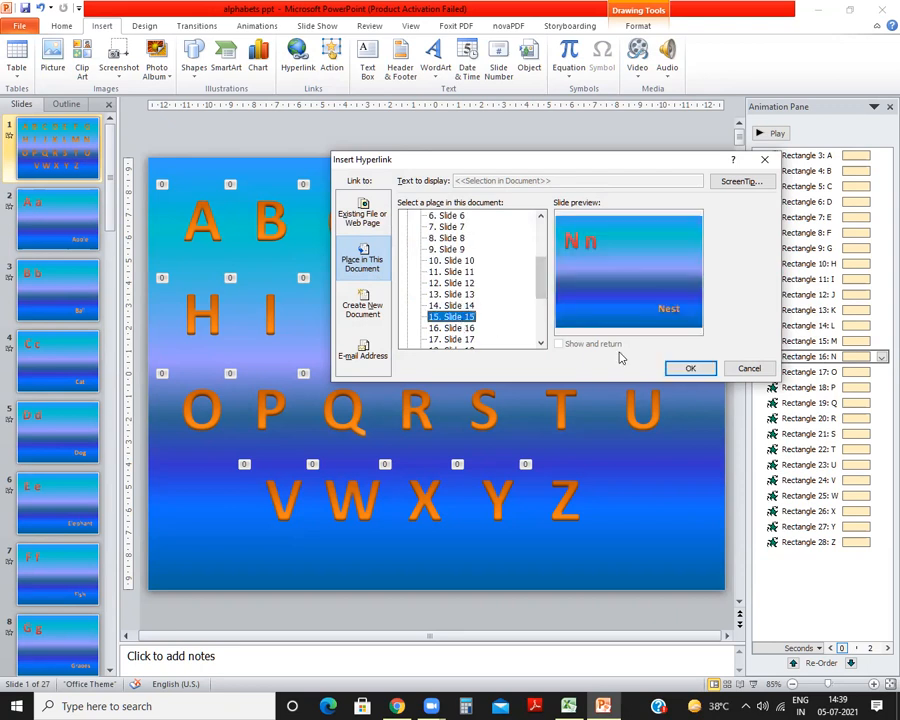
left_click(689, 367)
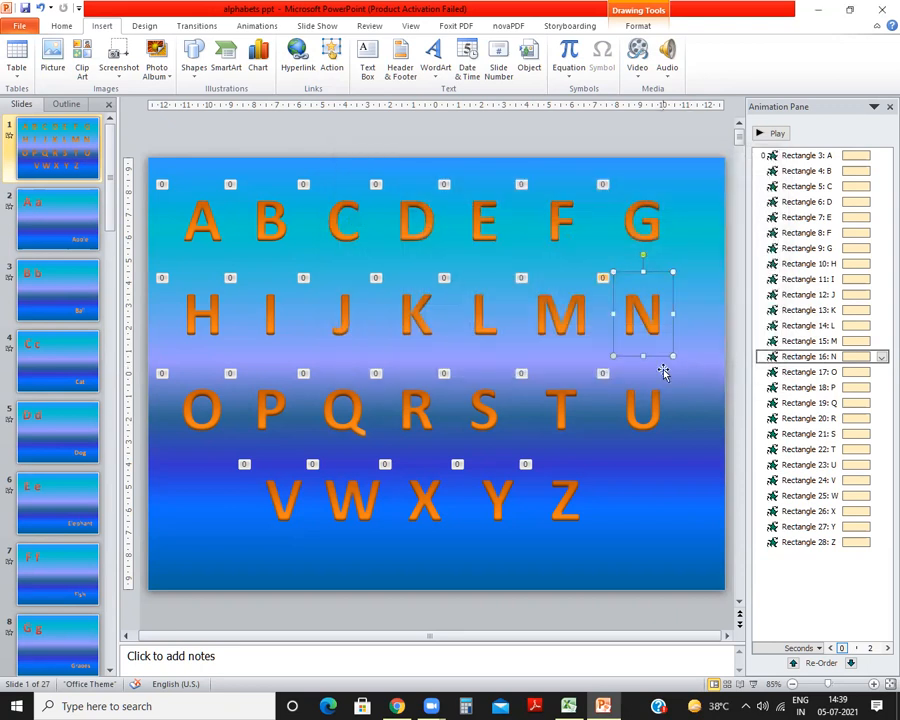
Step: Hyperlink the letter O text box on slide 1 to Slide 16 of this presentation
left_click(198, 413)
left_click(297, 55)
scroll(534, 262, "down", 3)
scroll(480, 280, "down", 1)
left_click(452, 271)
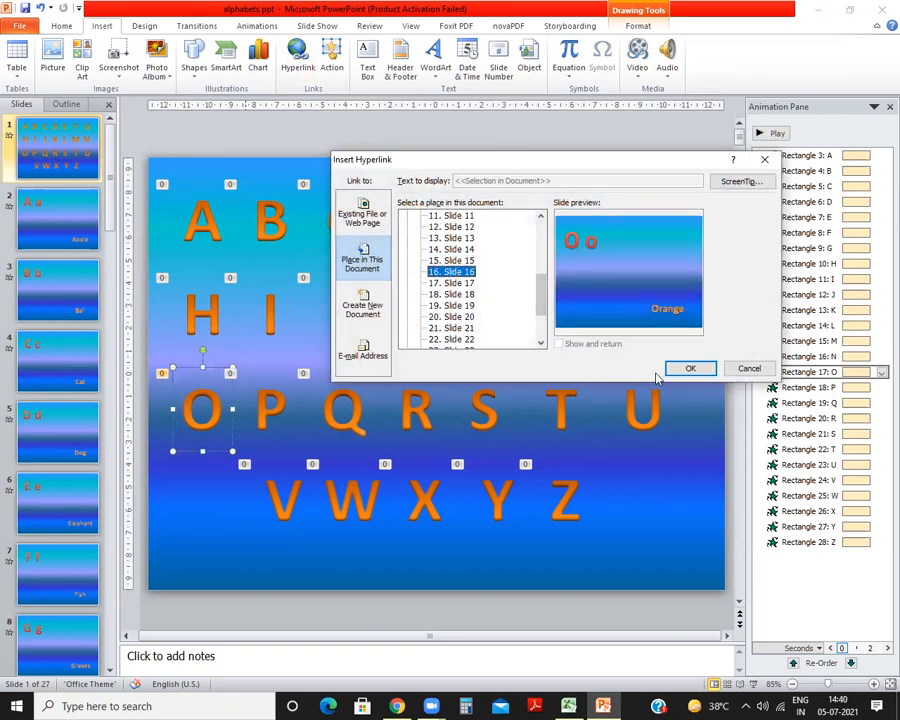
left_click(685, 369)
Step: Hyperlink the letter P text box on slide 1 to Slide 17 of this presentation
left_click(285, 410)
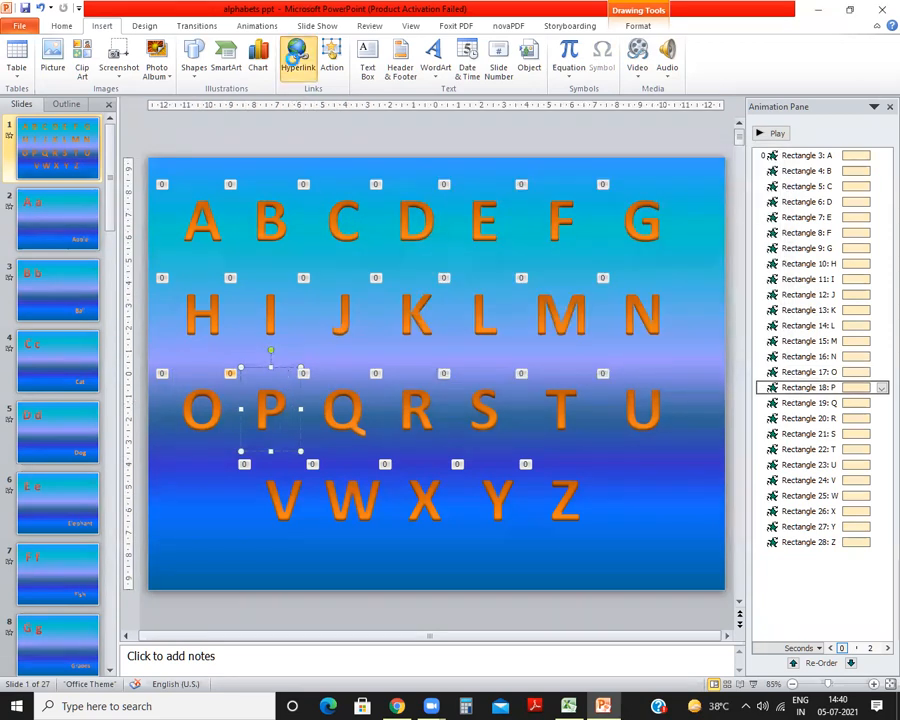
left_click(297, 58)
left_click_drag(542, 253, 548, 297)
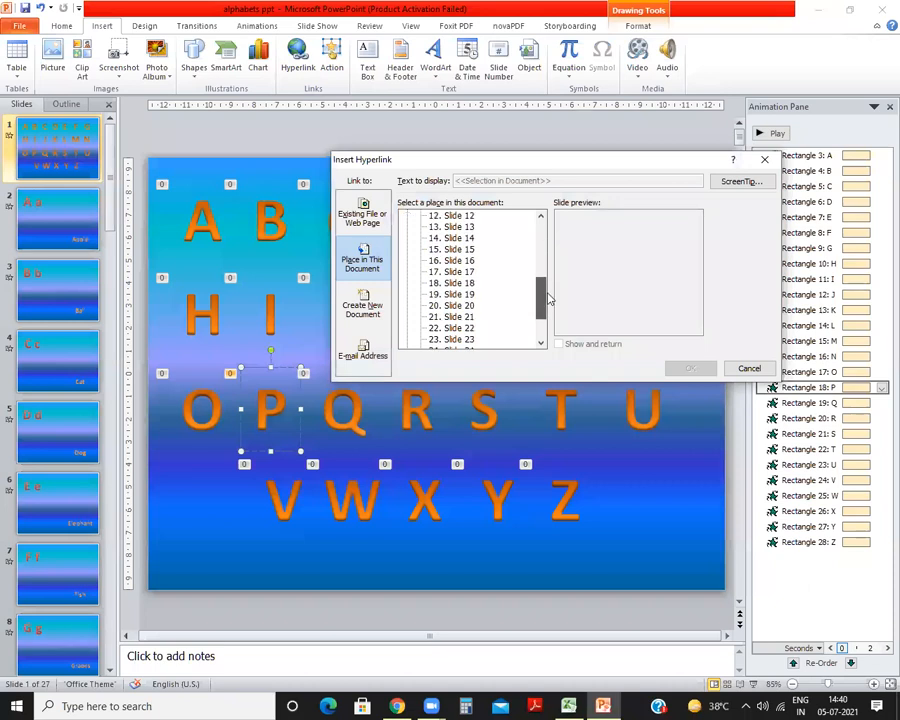
left_click(462, 284)
left_click(456, 271)
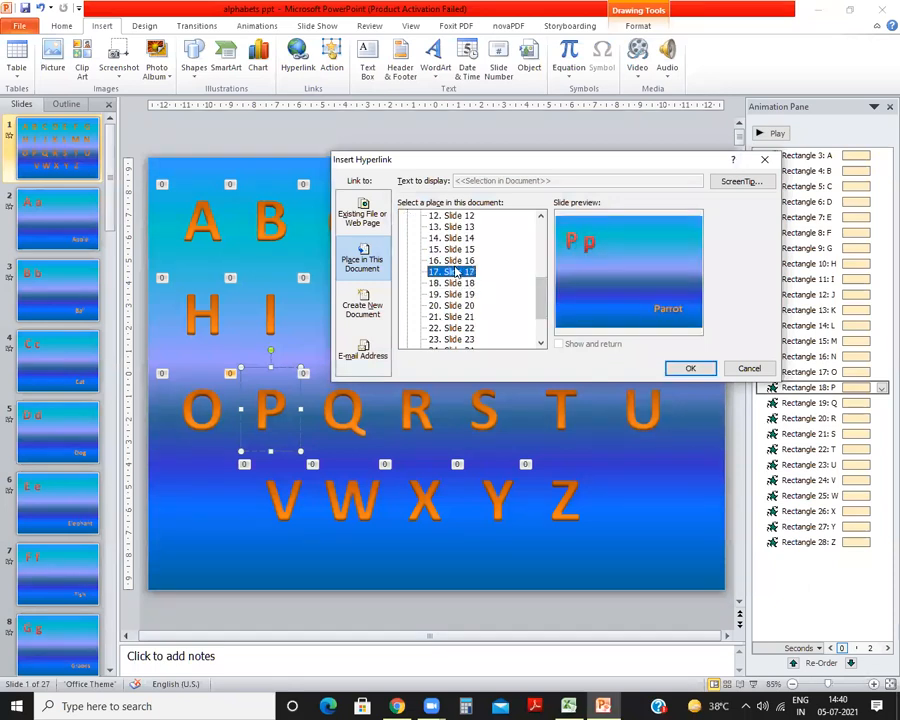
left_click(690, 369)
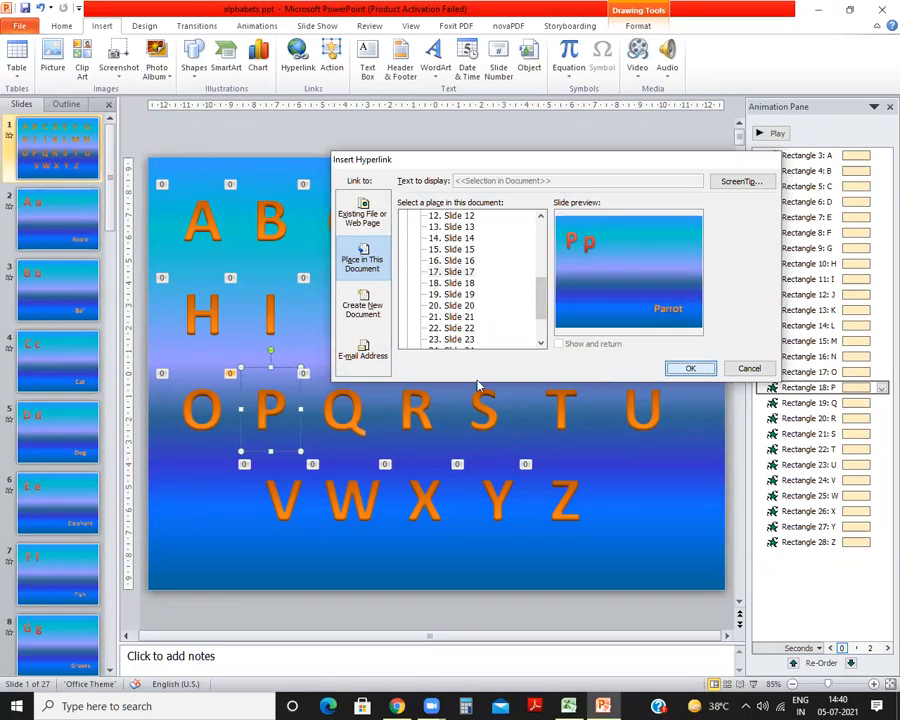
Step: Hyperlink the letter Q text box on slide 1 to Slide 18 of this presentation
left_click(345, 368)
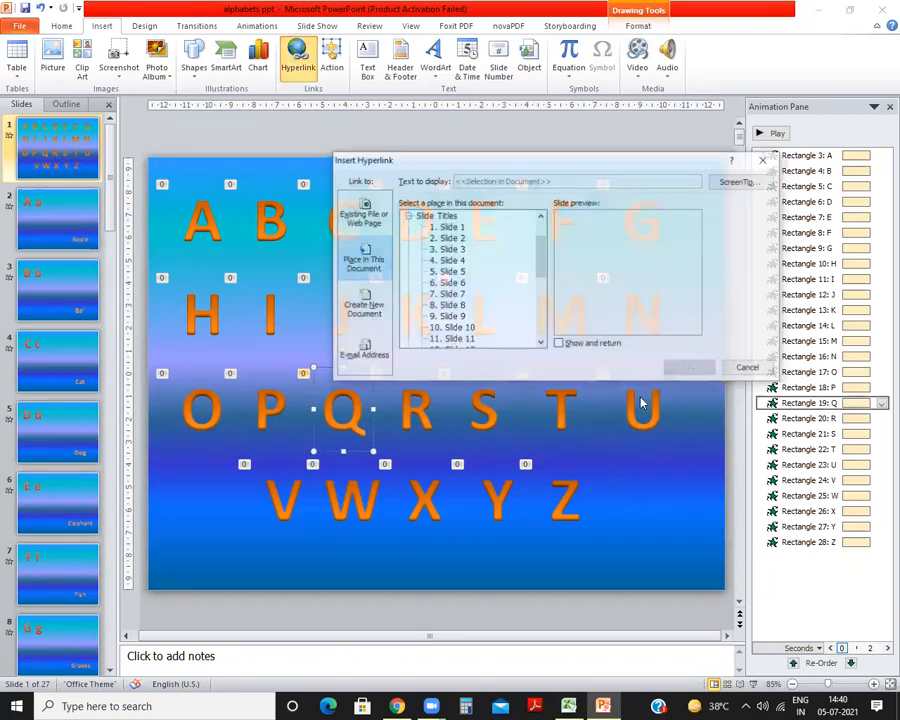
left_click_drag(538, 264, 542, 294)
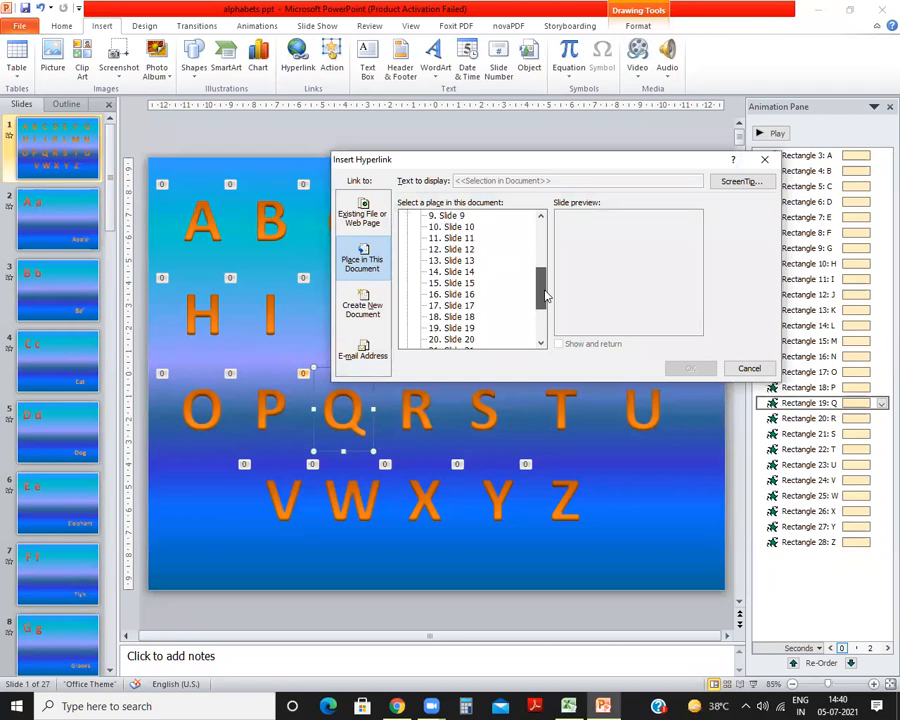
left_click(452, 316)
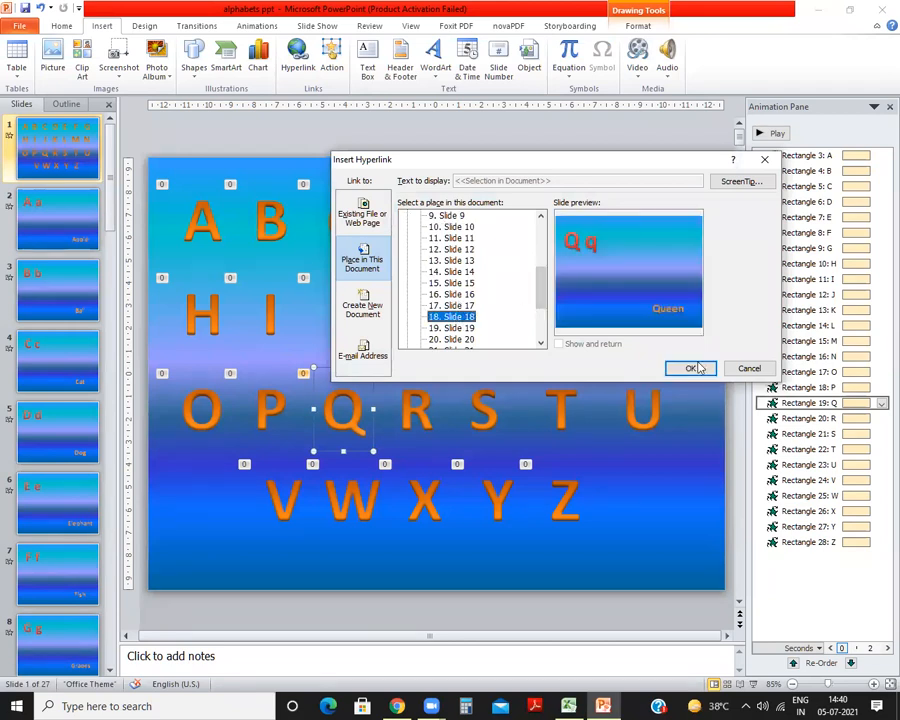
left_click(690, 368)
Step: Hyperlink the letter R text box on slide 1 to Slide 19 of this presentation
left_click(416, 410)
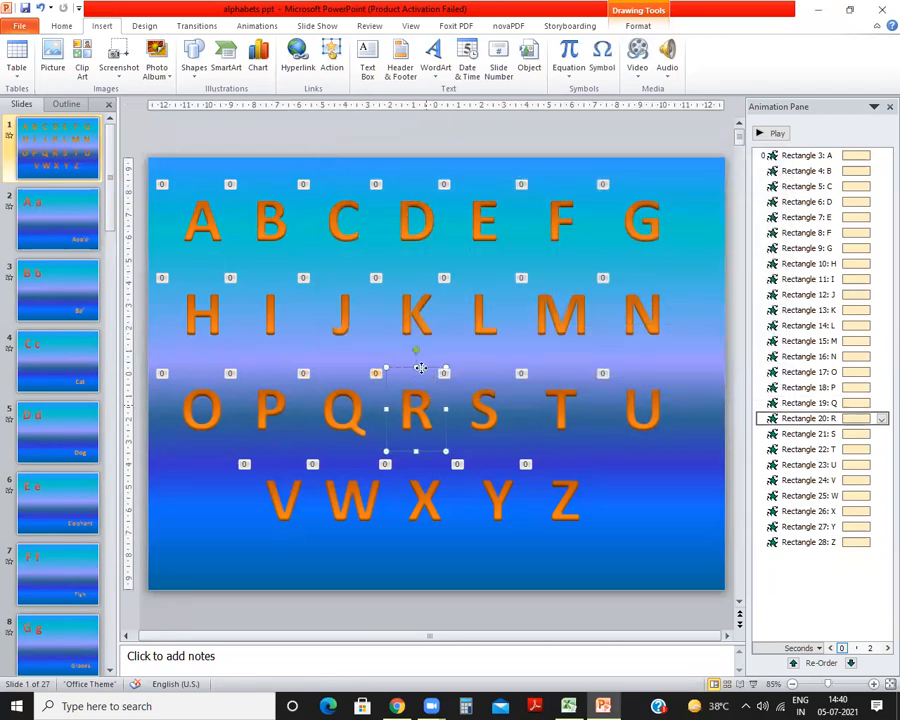
left_click(297, 55)
left_click_drag(545, 255, 546, 305)
left_click(452, 294)
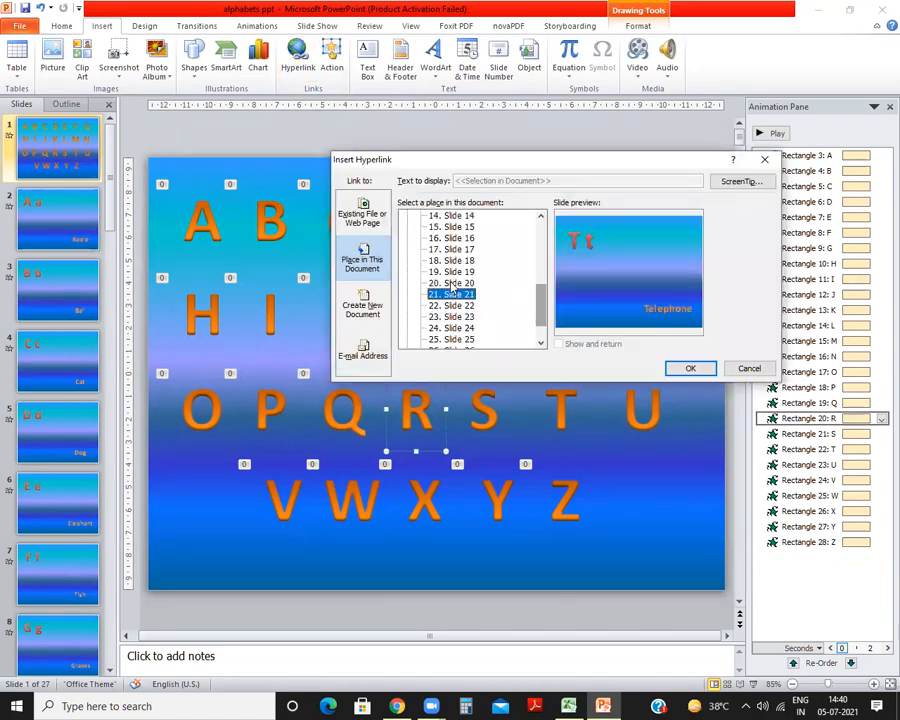
left_click(452, 285)
left_click(455, 272)
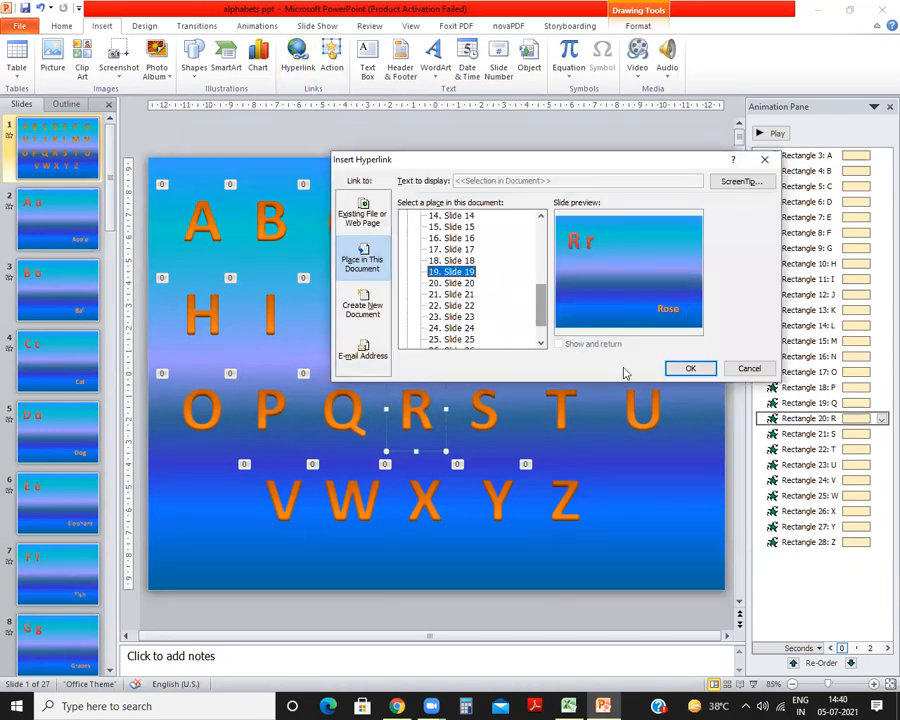
left_click(689, 368)
Step: Hyperlink the letter S text box on slide 1 to Slide 20 of this presentation
left_click(483, 405)
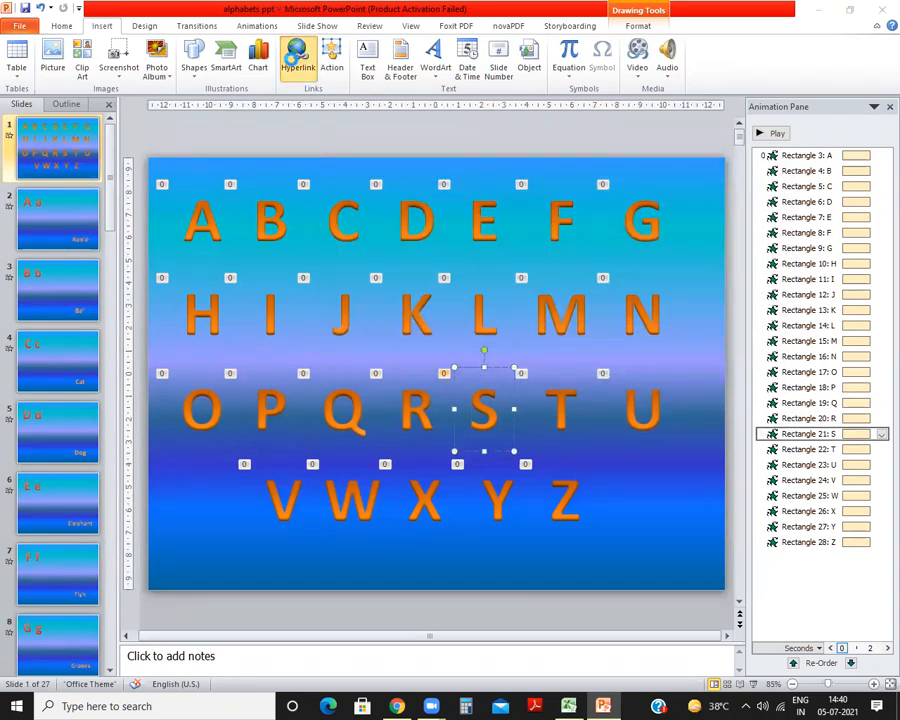
left_click(297, 56)
left_click(447, 336)
scroll(458, 305, "up", 2)
left_click(458, 295)
left_click(457, 338)
left_click(461, 306)
left_click(457, 316)
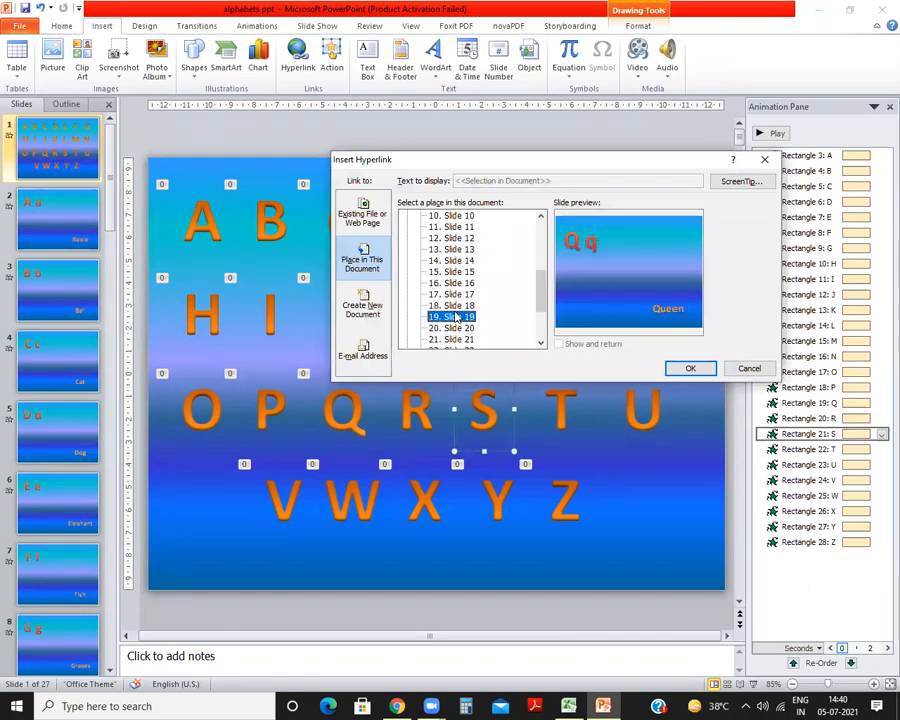
left_click(460, 328)
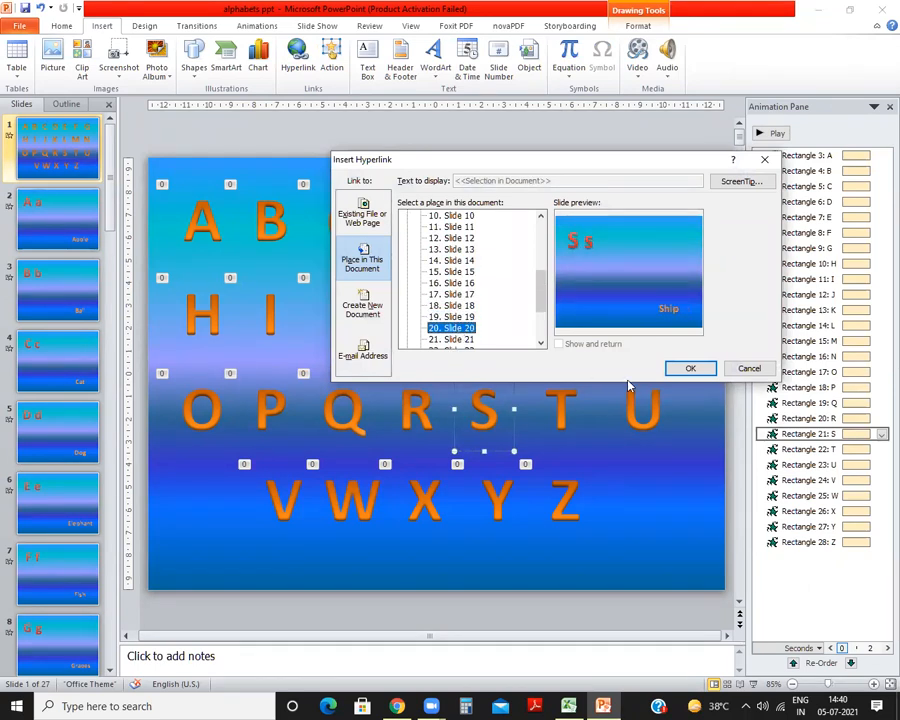
left_click(690, 368)
Step: Hyperlink the letter T text box on slide 1 to Slide 21 of this presentation
left_click(556, 405)
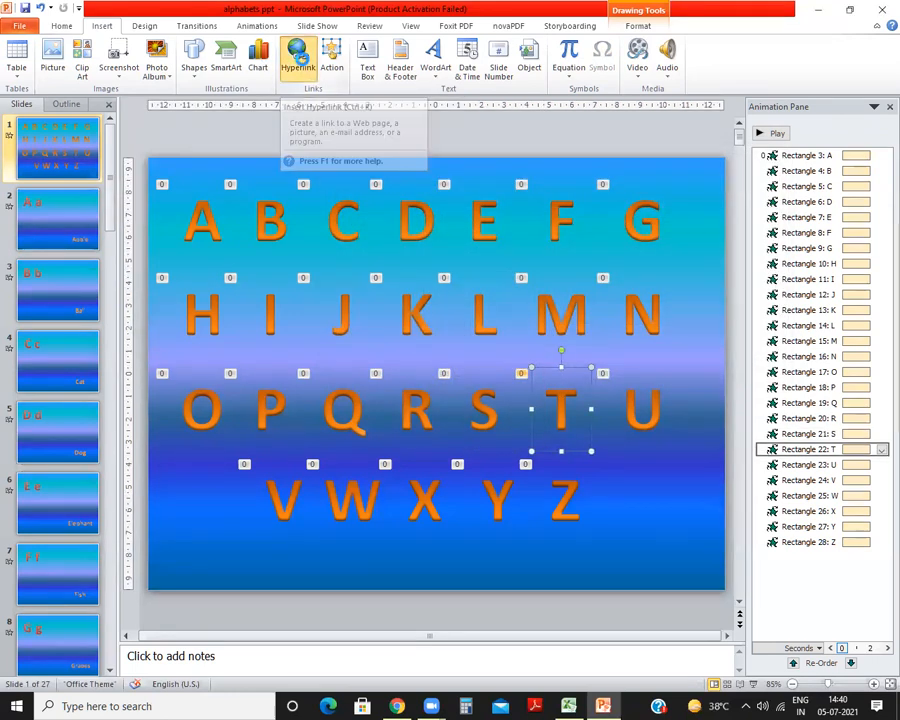
left_click(299, 66)
scroll(463, 320, "down", 5)
left_click(460, 316)
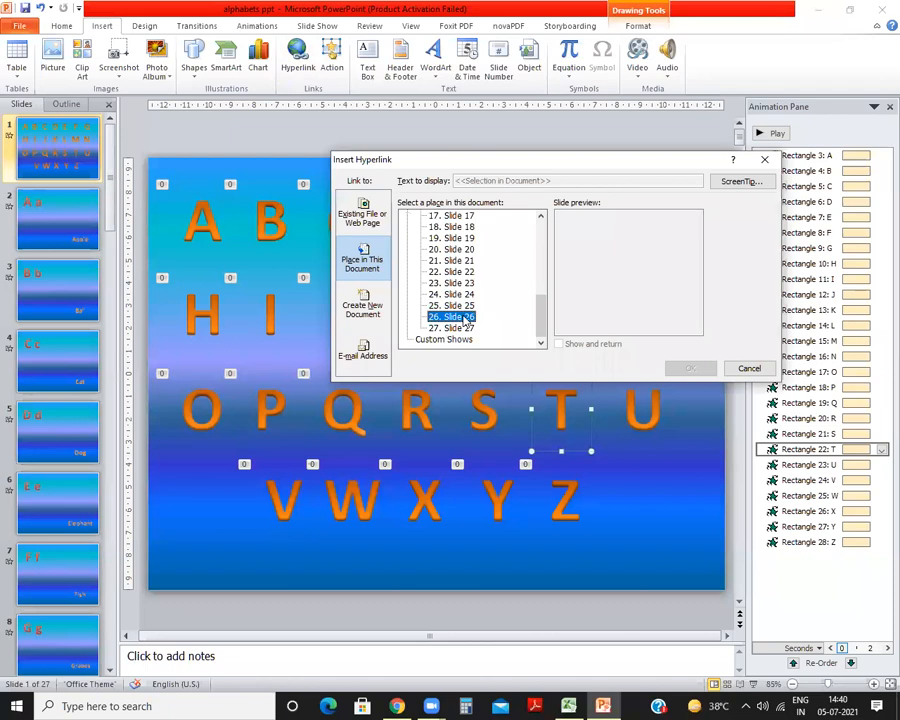
left_click(463, 272)
left_click(462, 250)
left_click(463, 261)
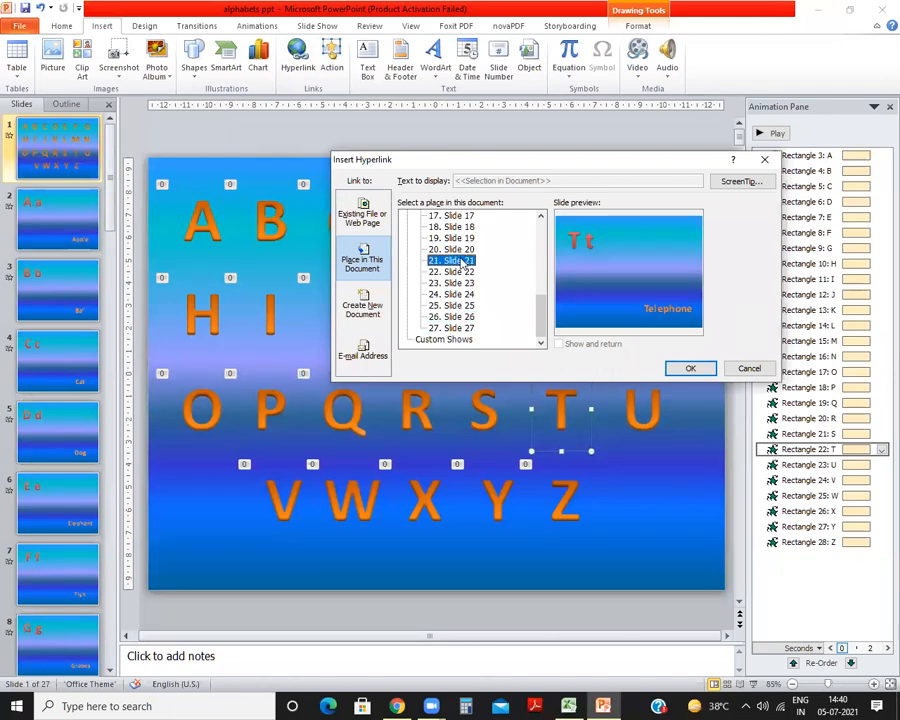
left_click(690, 368)
Step: Hyperlink the letter U text box on slide 1 to Slide 22 of this presentation
left_click(632, 390)
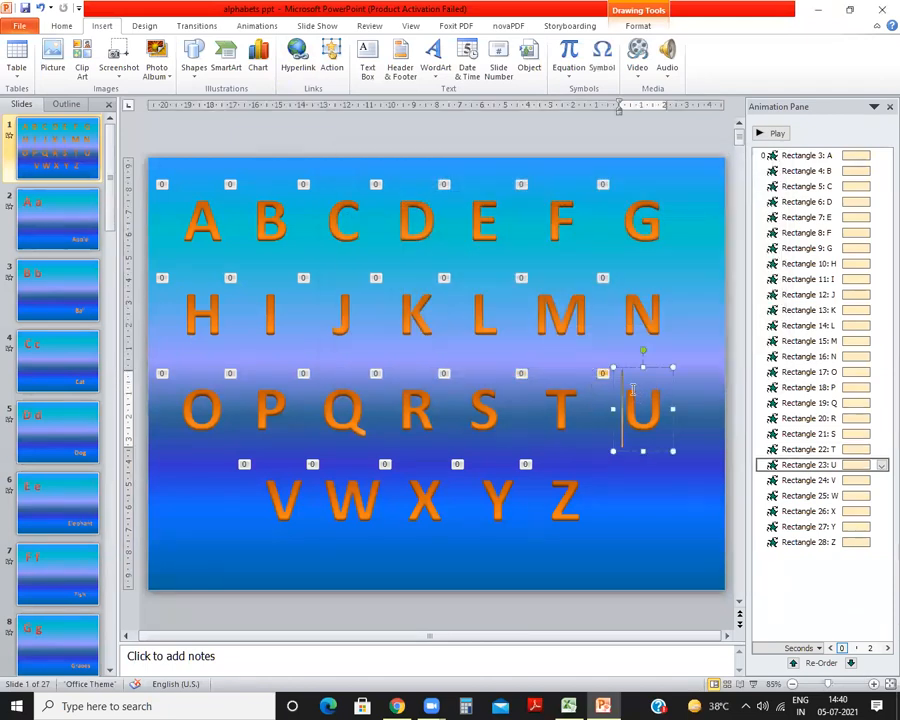
left_click(297, 60)
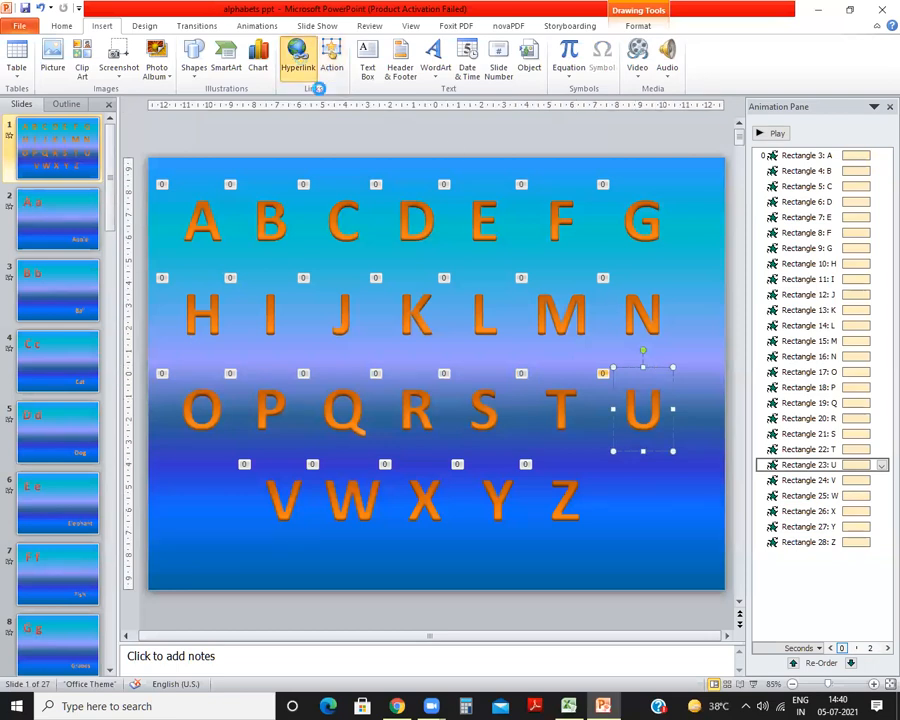
scroll(459, 326, "down", 6)
left_click(459, 318)
left_click(459, 295)
left_click(459, 284)
left_click(459, 273)
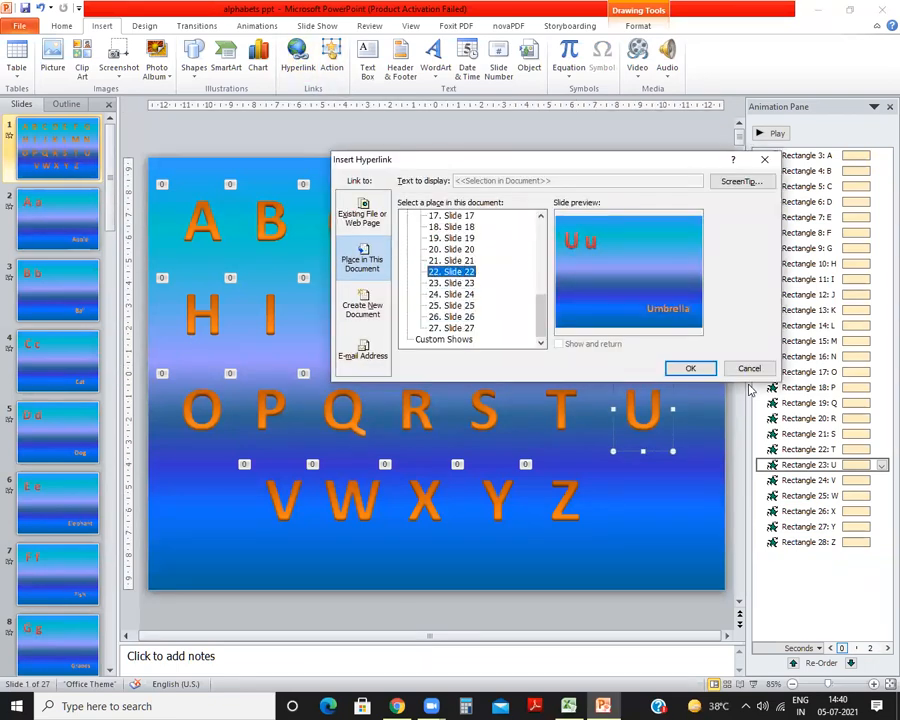
left_click(700, 370)
Step: Hyperlink the letter V text box on slide 1 to Slide 23 of this presentation
left_click(298, 485)
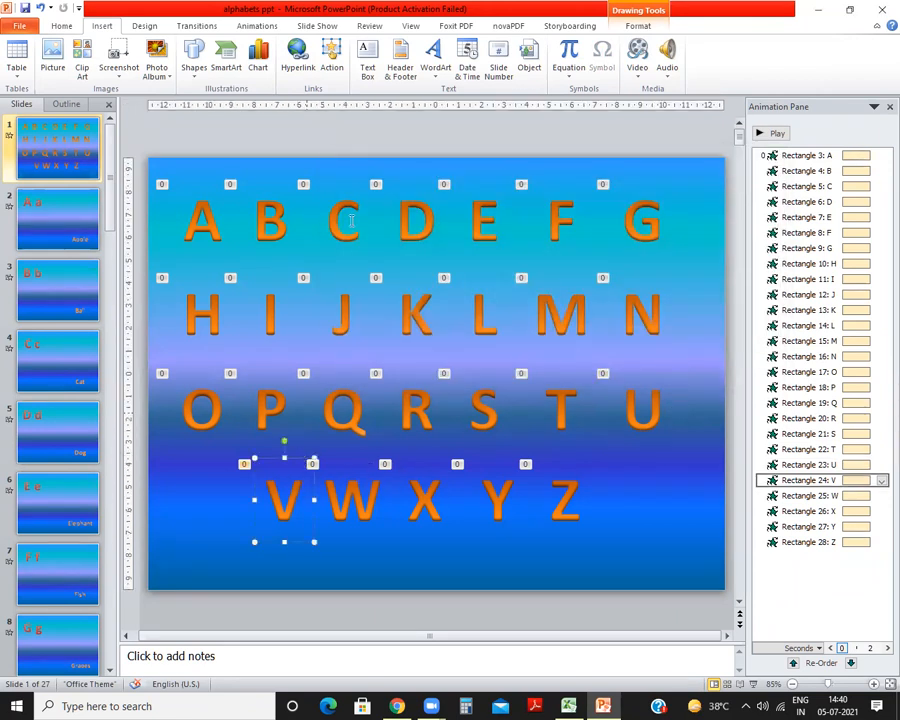
left_click(290, 65)
scroll(452, 306, "down", 6)
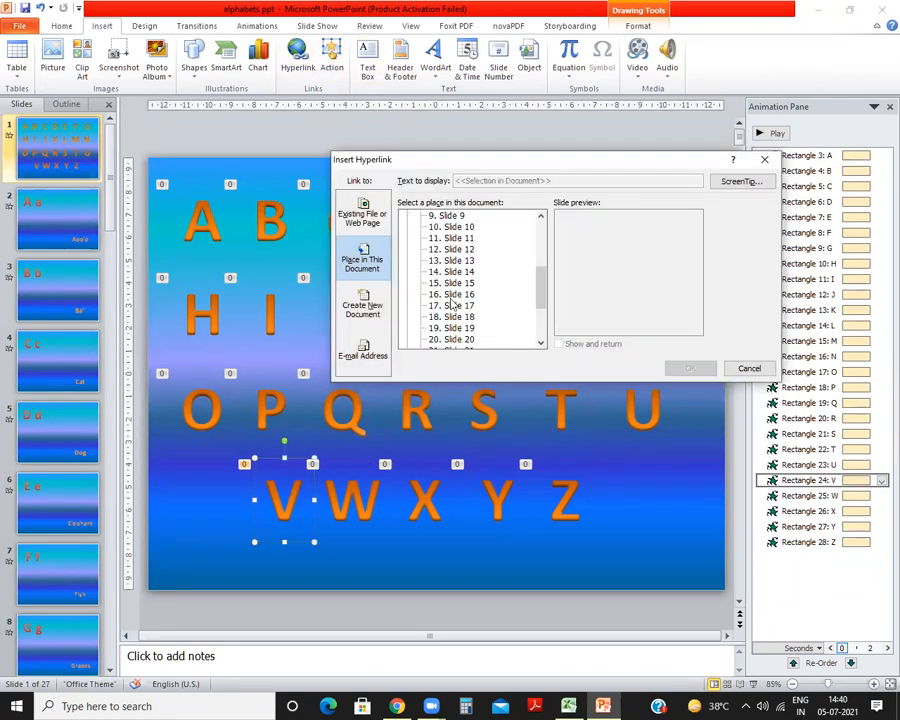
left_click(457, 295)
left_click(462, 284)
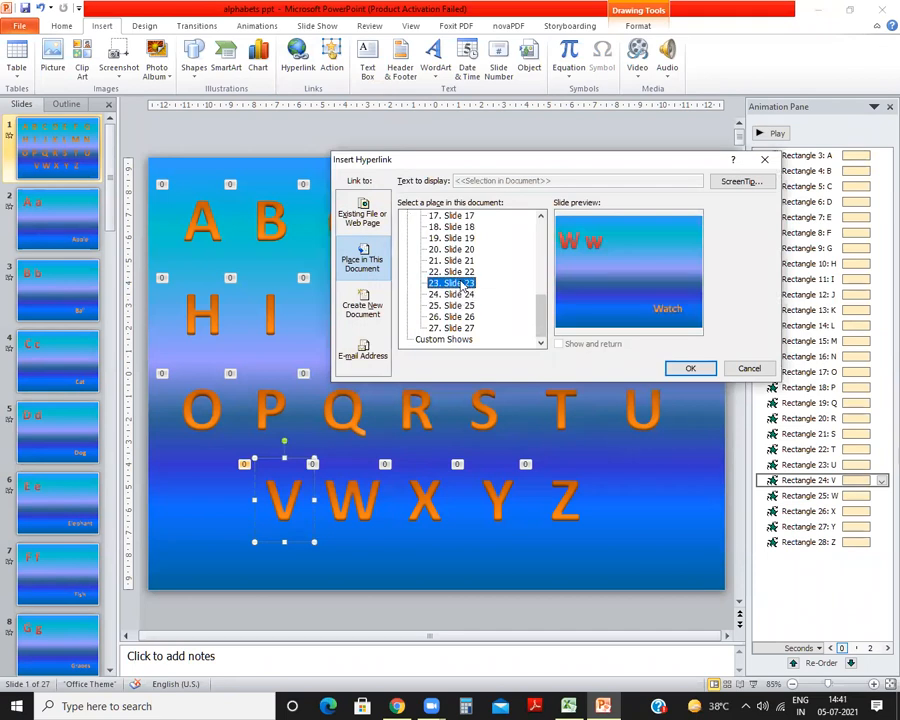
left_click(690, 368)
Step: Hyperlink the letter W text box on slide 1 to Slide 24 of this presentation
left_click(367, 468)
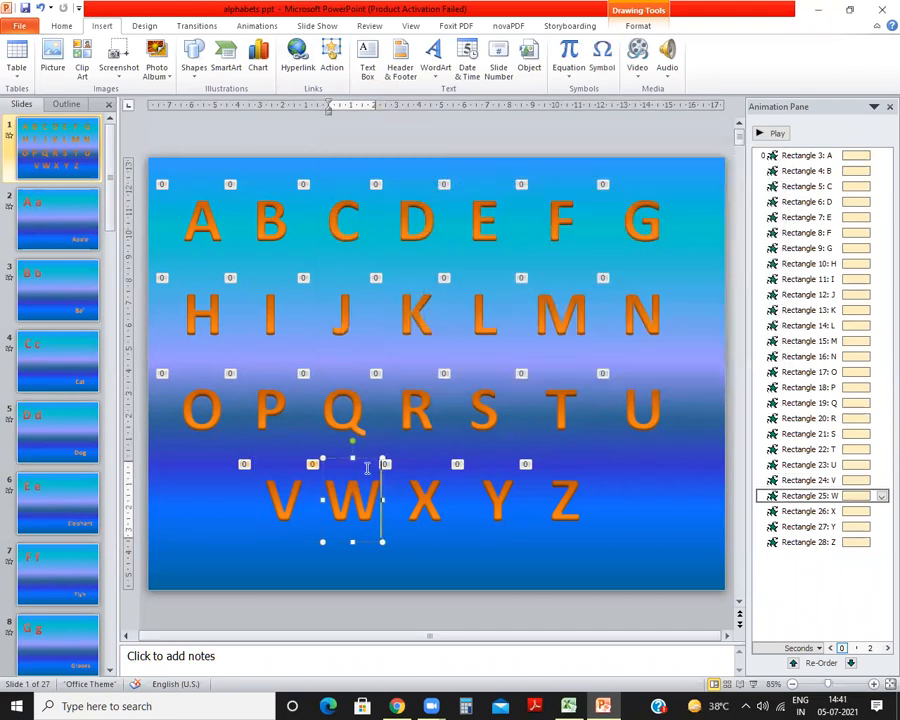
left_click(368, 458)
left_click(297, 55)
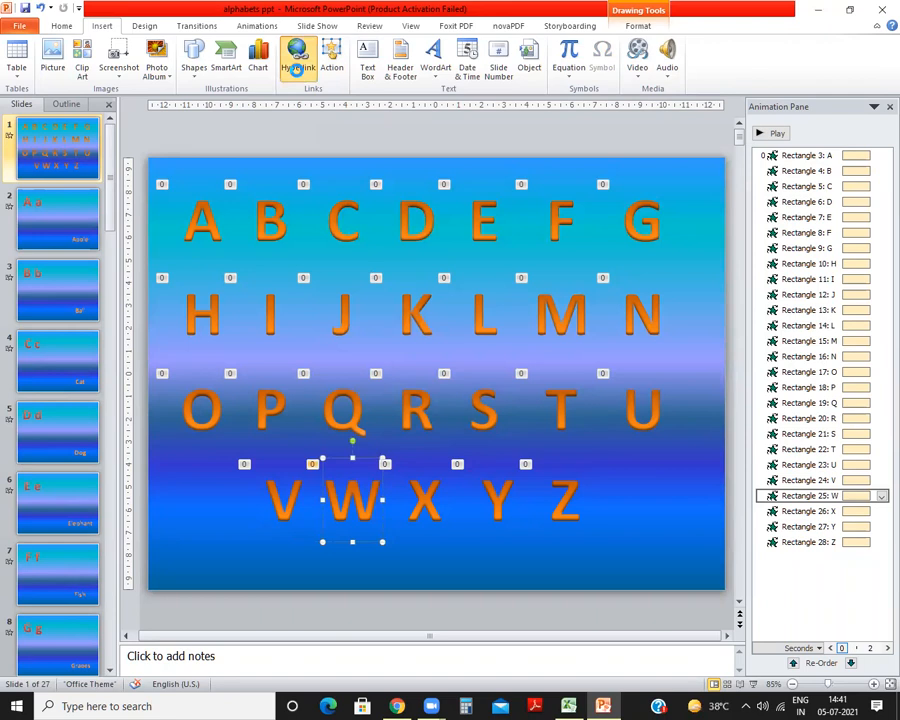
scroll(468, 316, "down", 5)
left_click(460, 294)
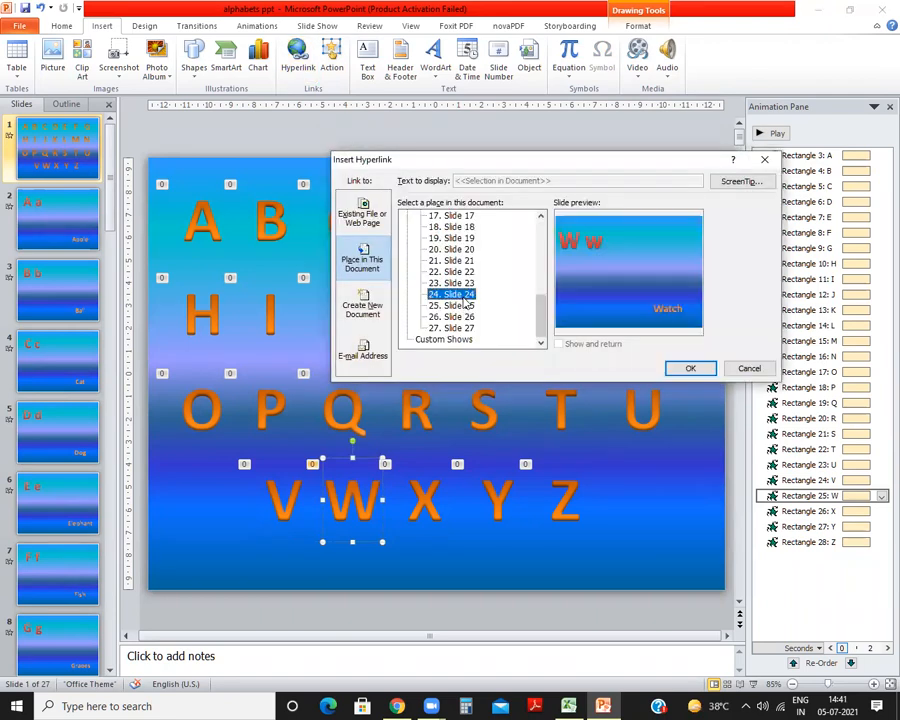
left_click(676, 370)
Step: Hyperlink the letter X text box on slide 1 to Slide 25 of this presentation
left_click(436, 468)
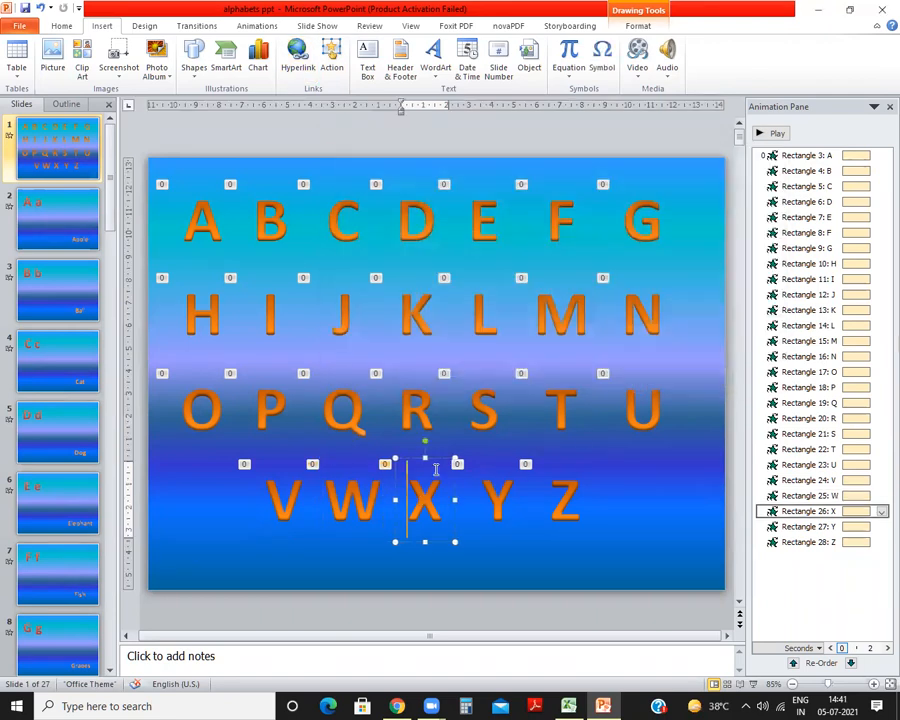
left_click(297, 55)
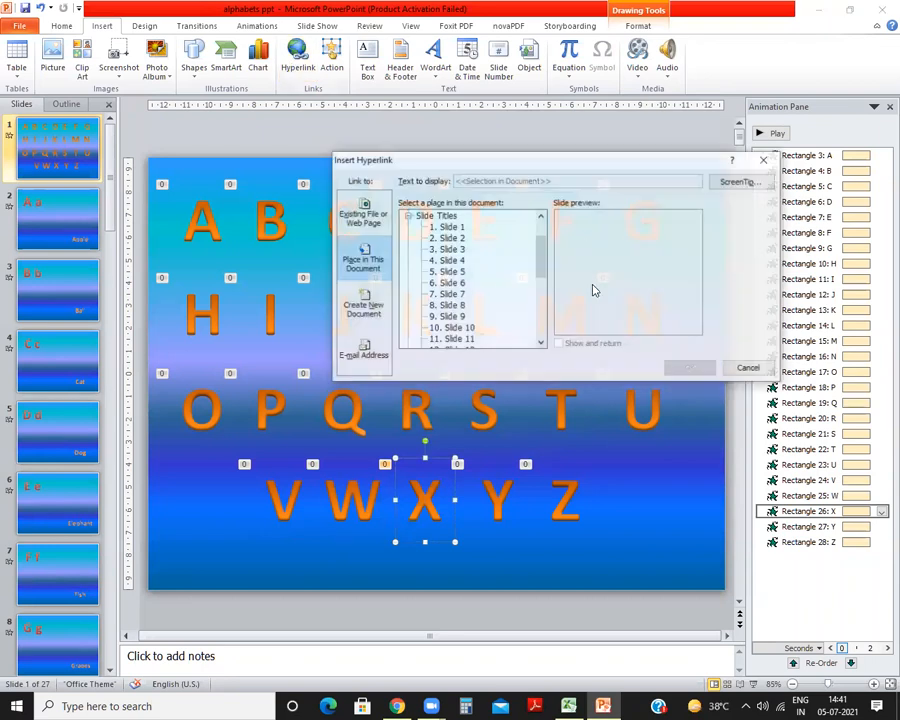
scroll(543, 316, "down", 6)
scroll(458, 322, "up", 5)
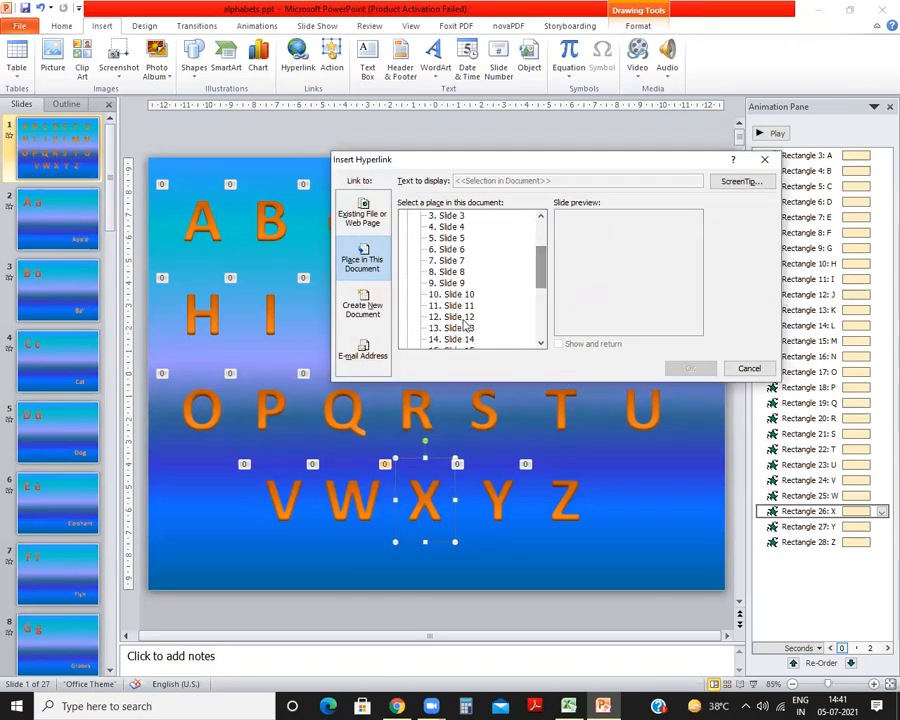
left_click_drag(540, 290, 541, 338)
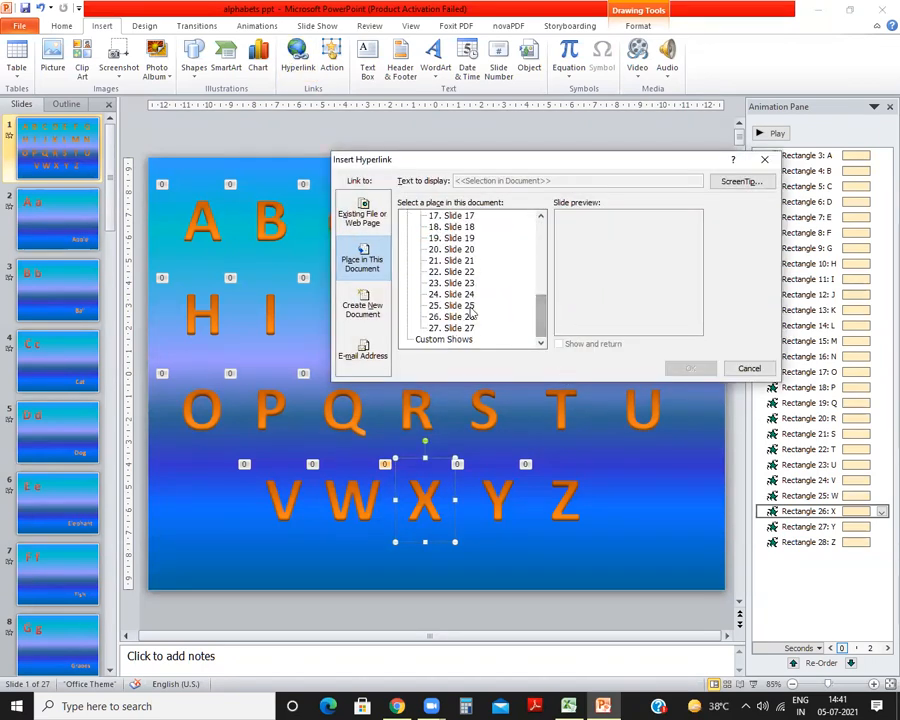
left_click(460, 307)
left_click(688, 368)
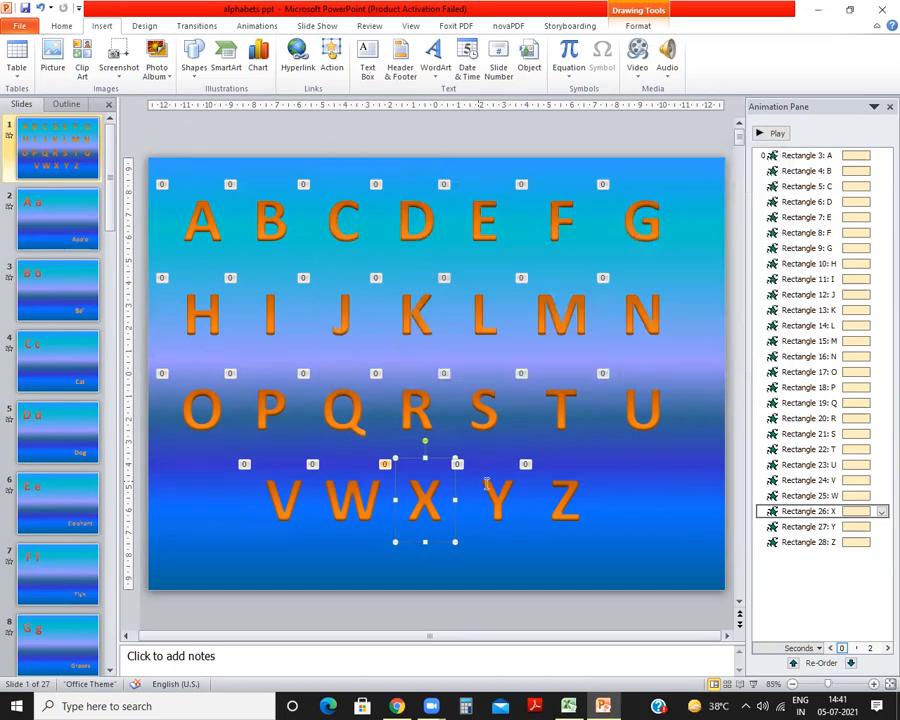
Step: Hyperlink the letter Y text box on slide 1 to Slide 26 of this presentation
left_click(486, 460)
left_click(297, 55)
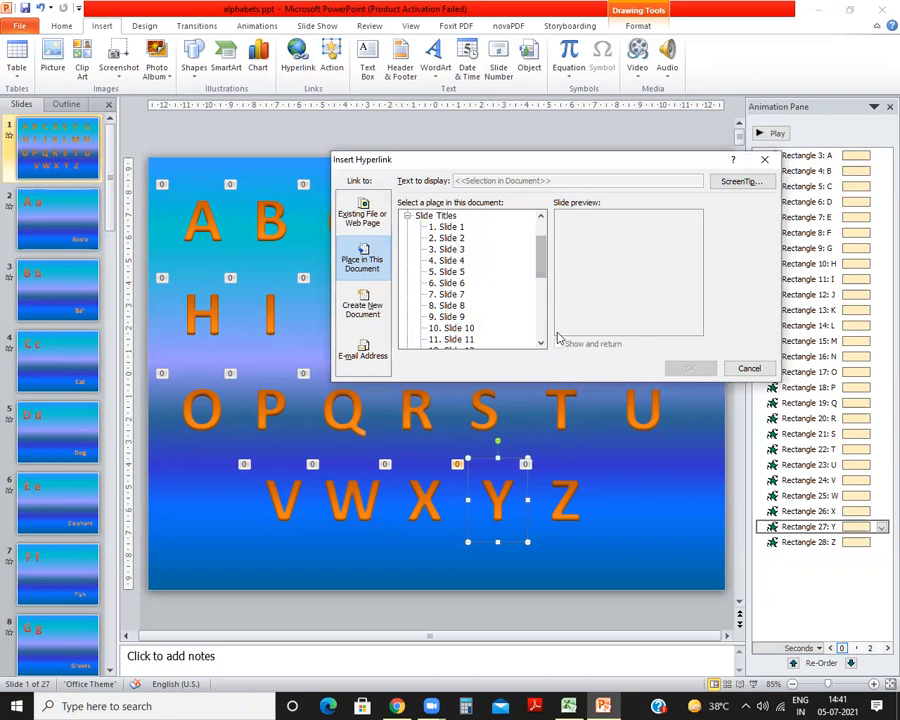
left_click_drag(538, 253, 538, 316)
left_click(452, 316)
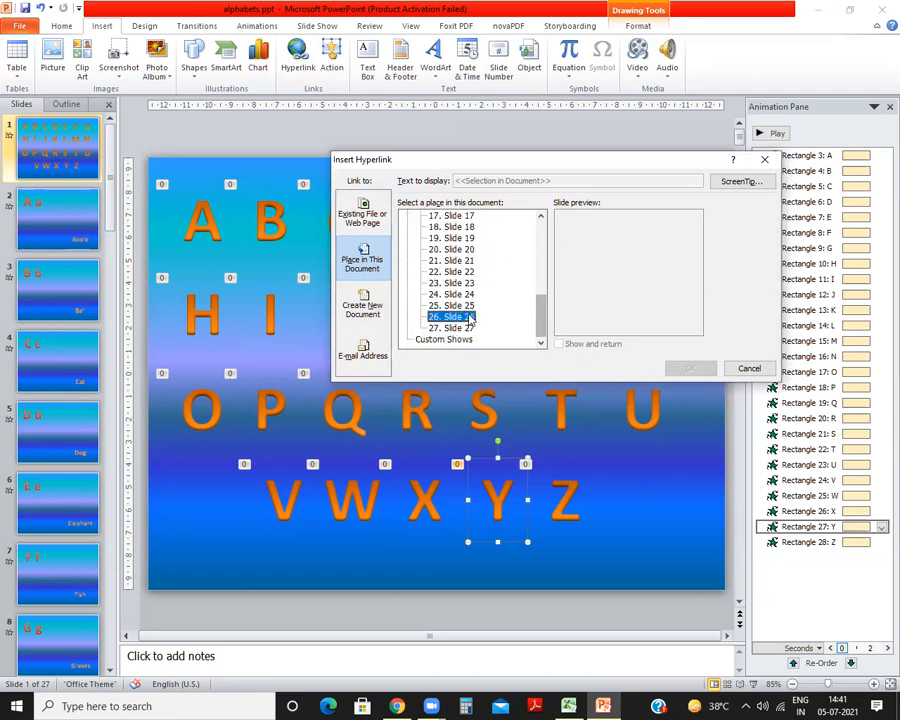
left_click(690, 368)
Step: Hyperlink the letter Z text box on slide 1 to Slide 27 of this presentation
left_click(567, 483)
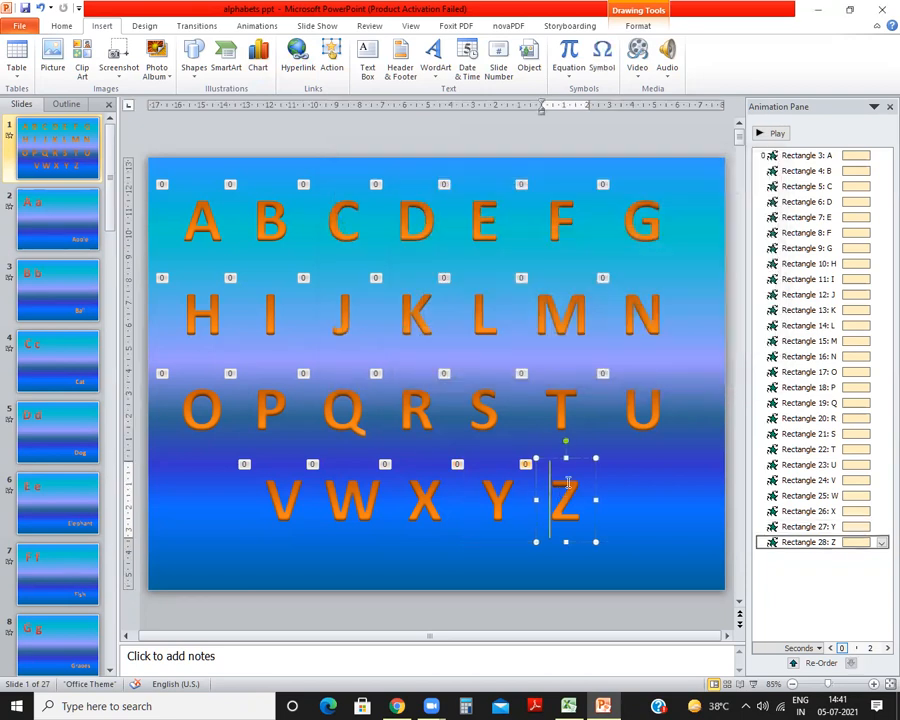
left_click(297, 55)
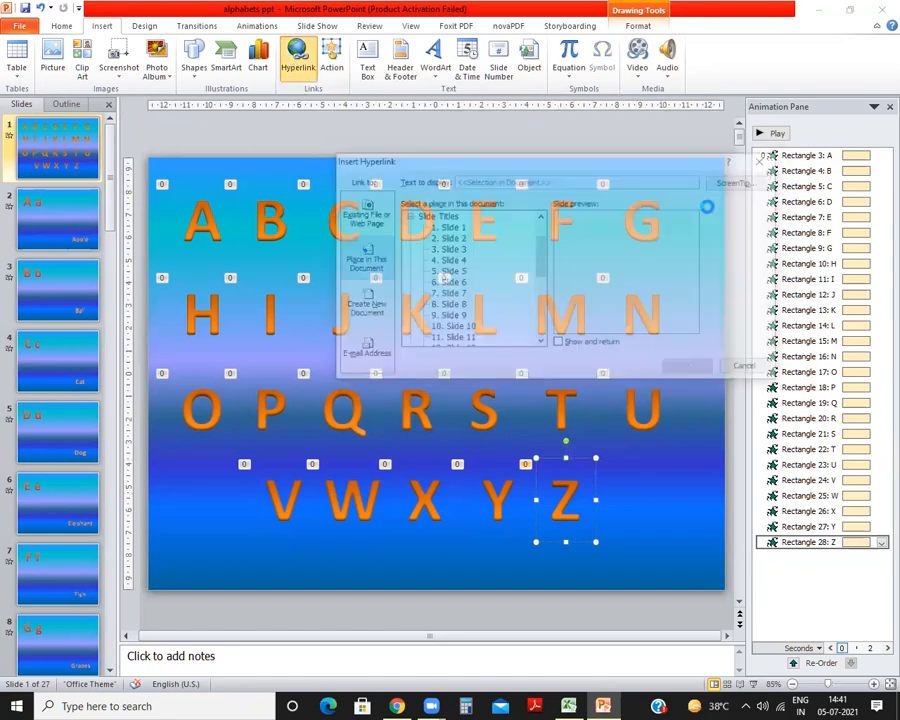
left_click_drag(540, 255, 539, 356)
left_click(452, 328)
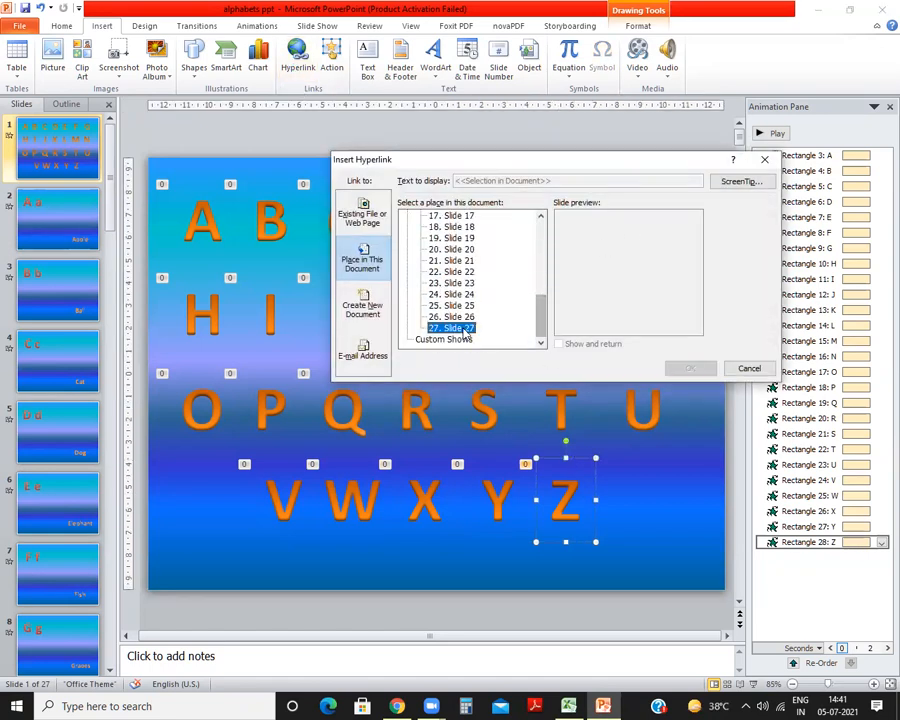
left_click(688, 368)
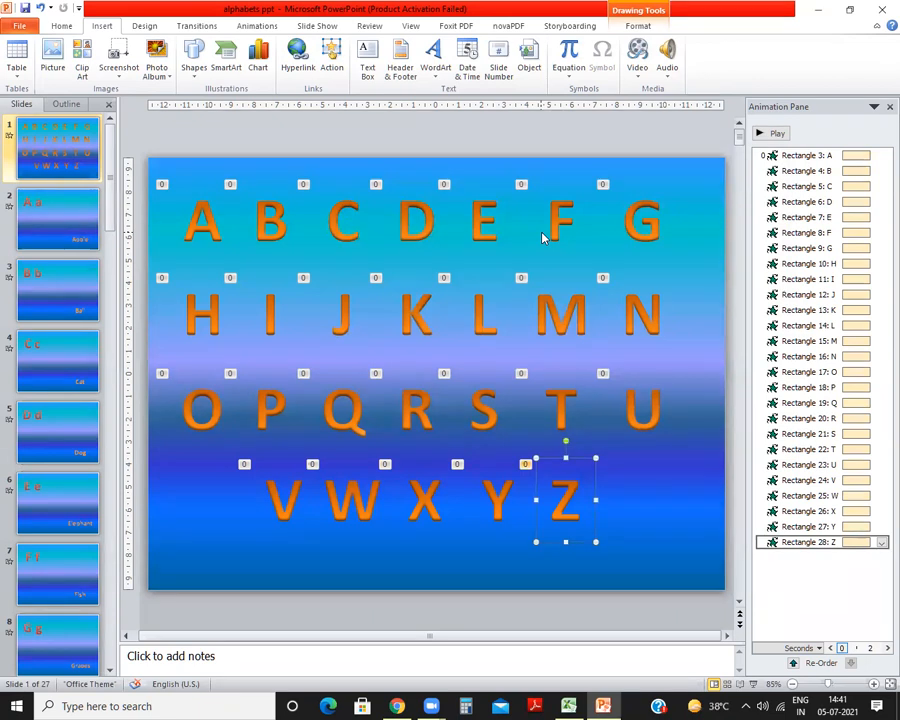
Step: Save the presentation and run the slide show from slide 1 to test the letter K hyperlink
key("ctrl+s")
key("F5")
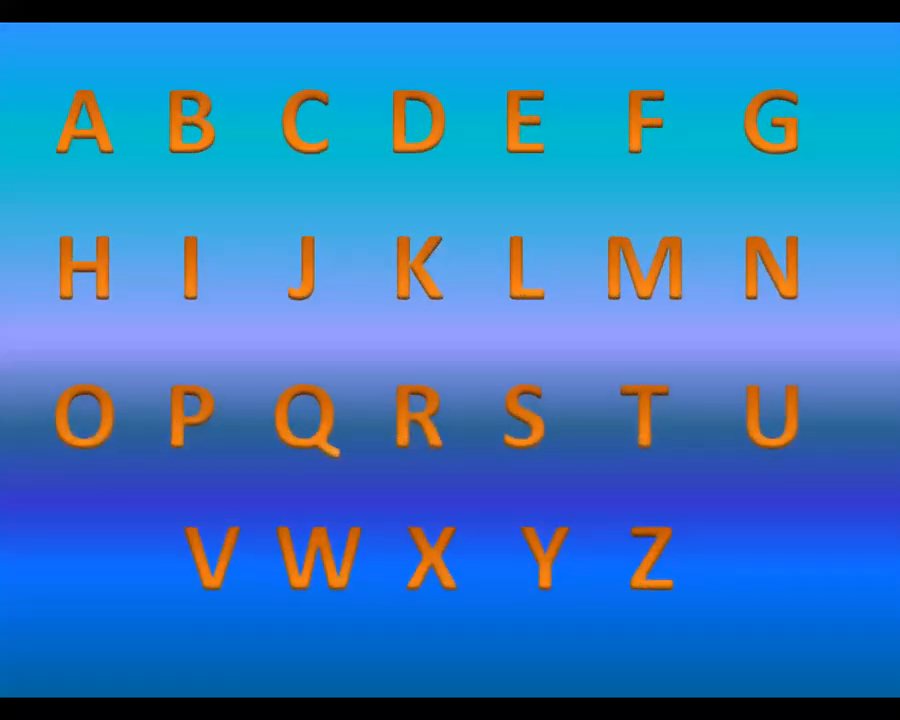
left_click(409, 267)
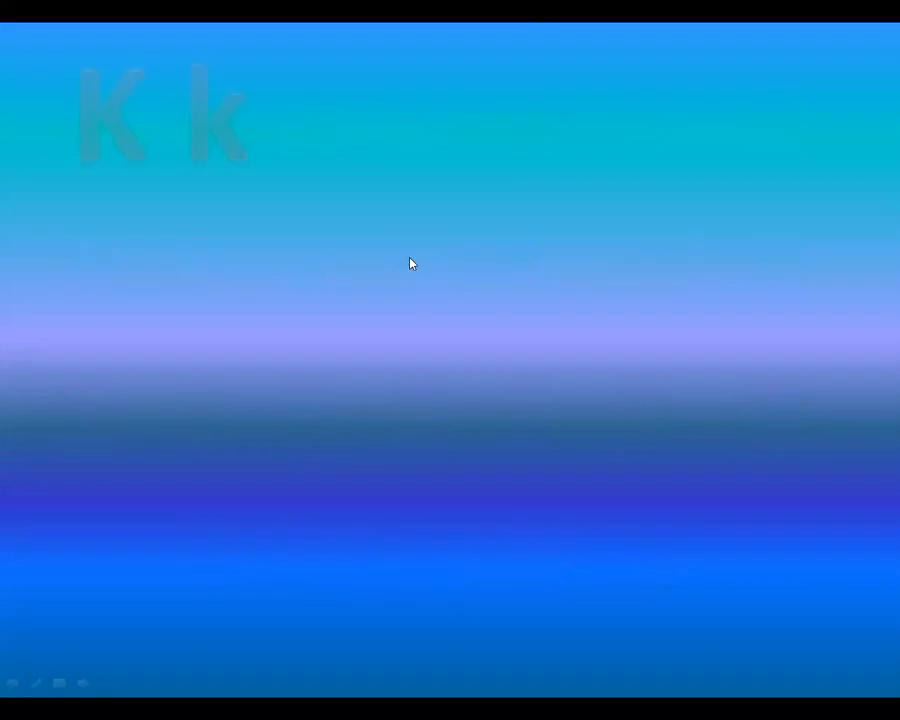